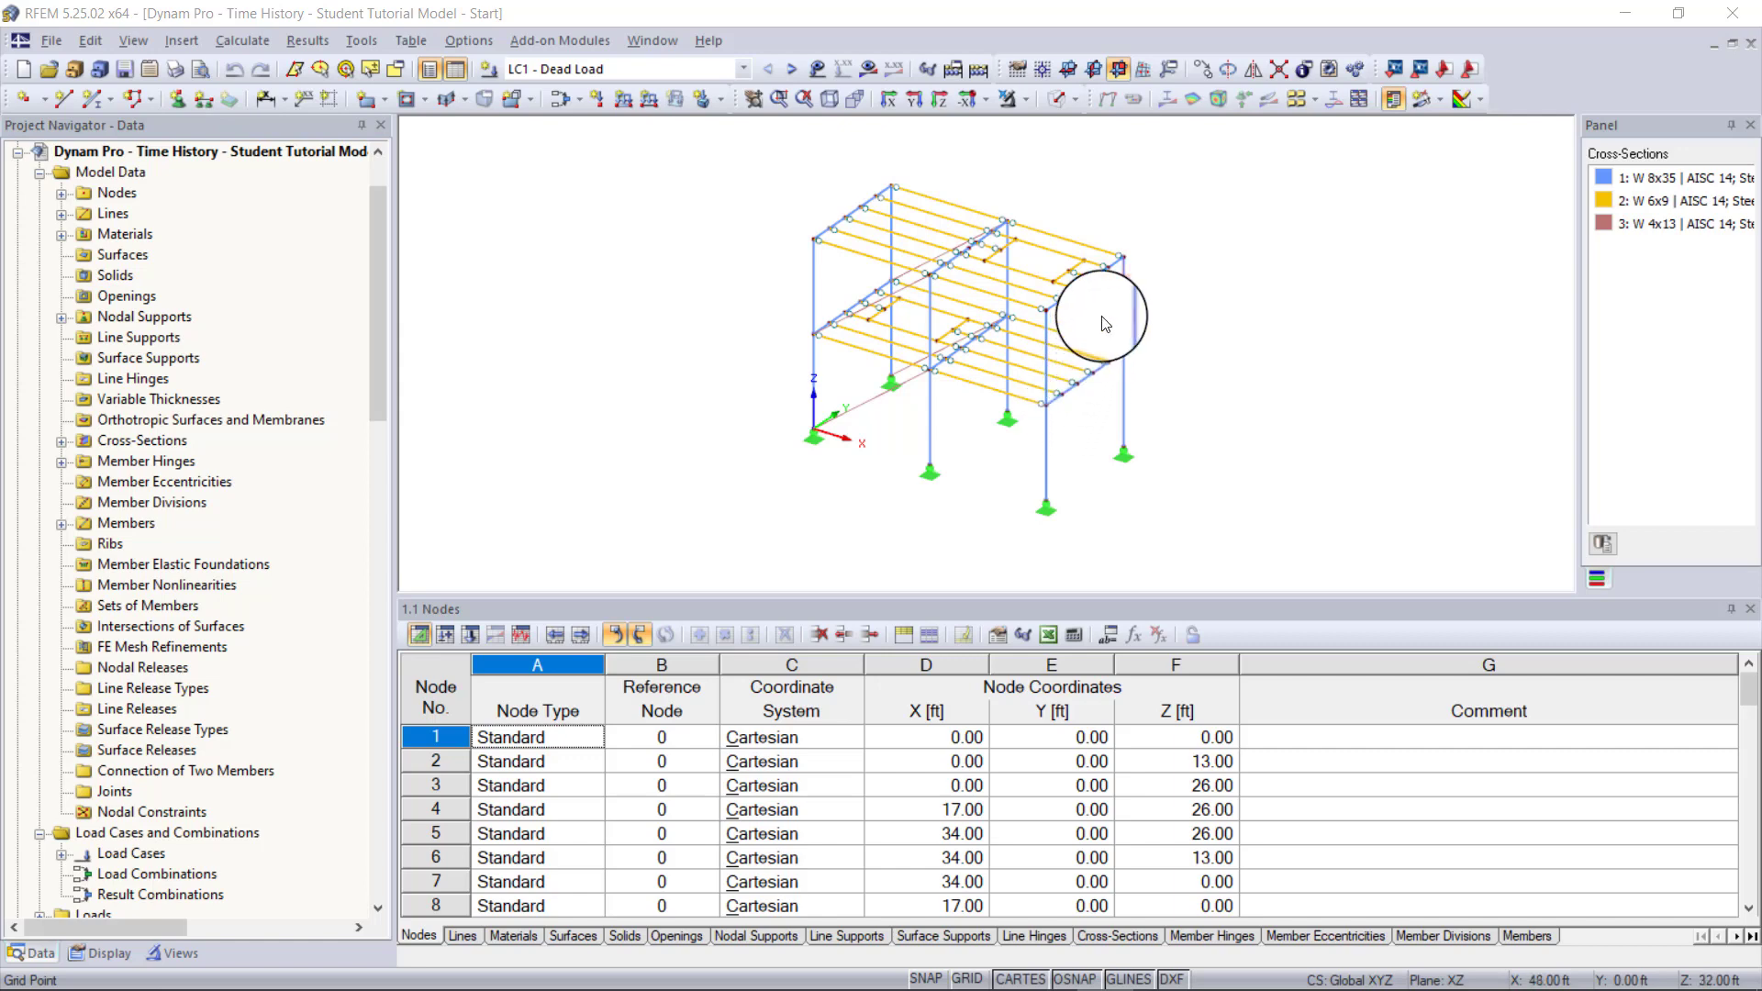
# - Make LC2 - Machine load active, show its 0.059 kip/ft loads, and start new load case LC3
pyautogui.moveTo(1115, 298); pyautogui.dragTo(1099, 319, button='middle')
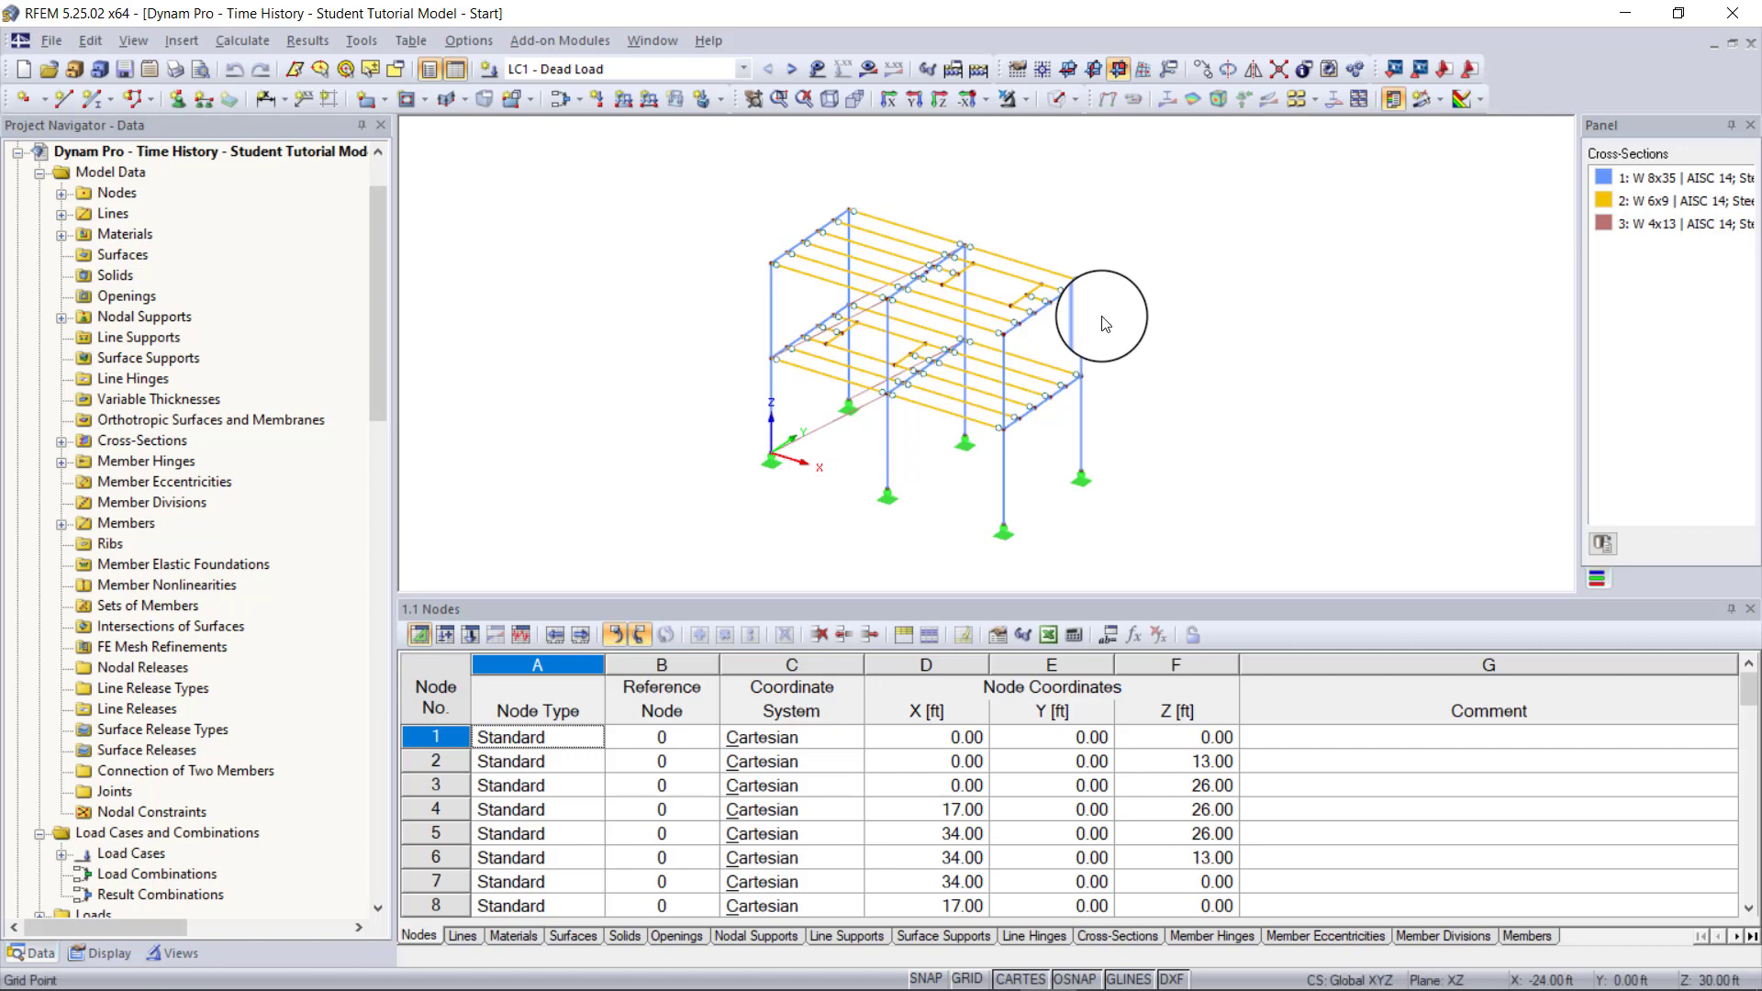
pyautogui.click(729, 69)
pyautogui.click(659, 99)
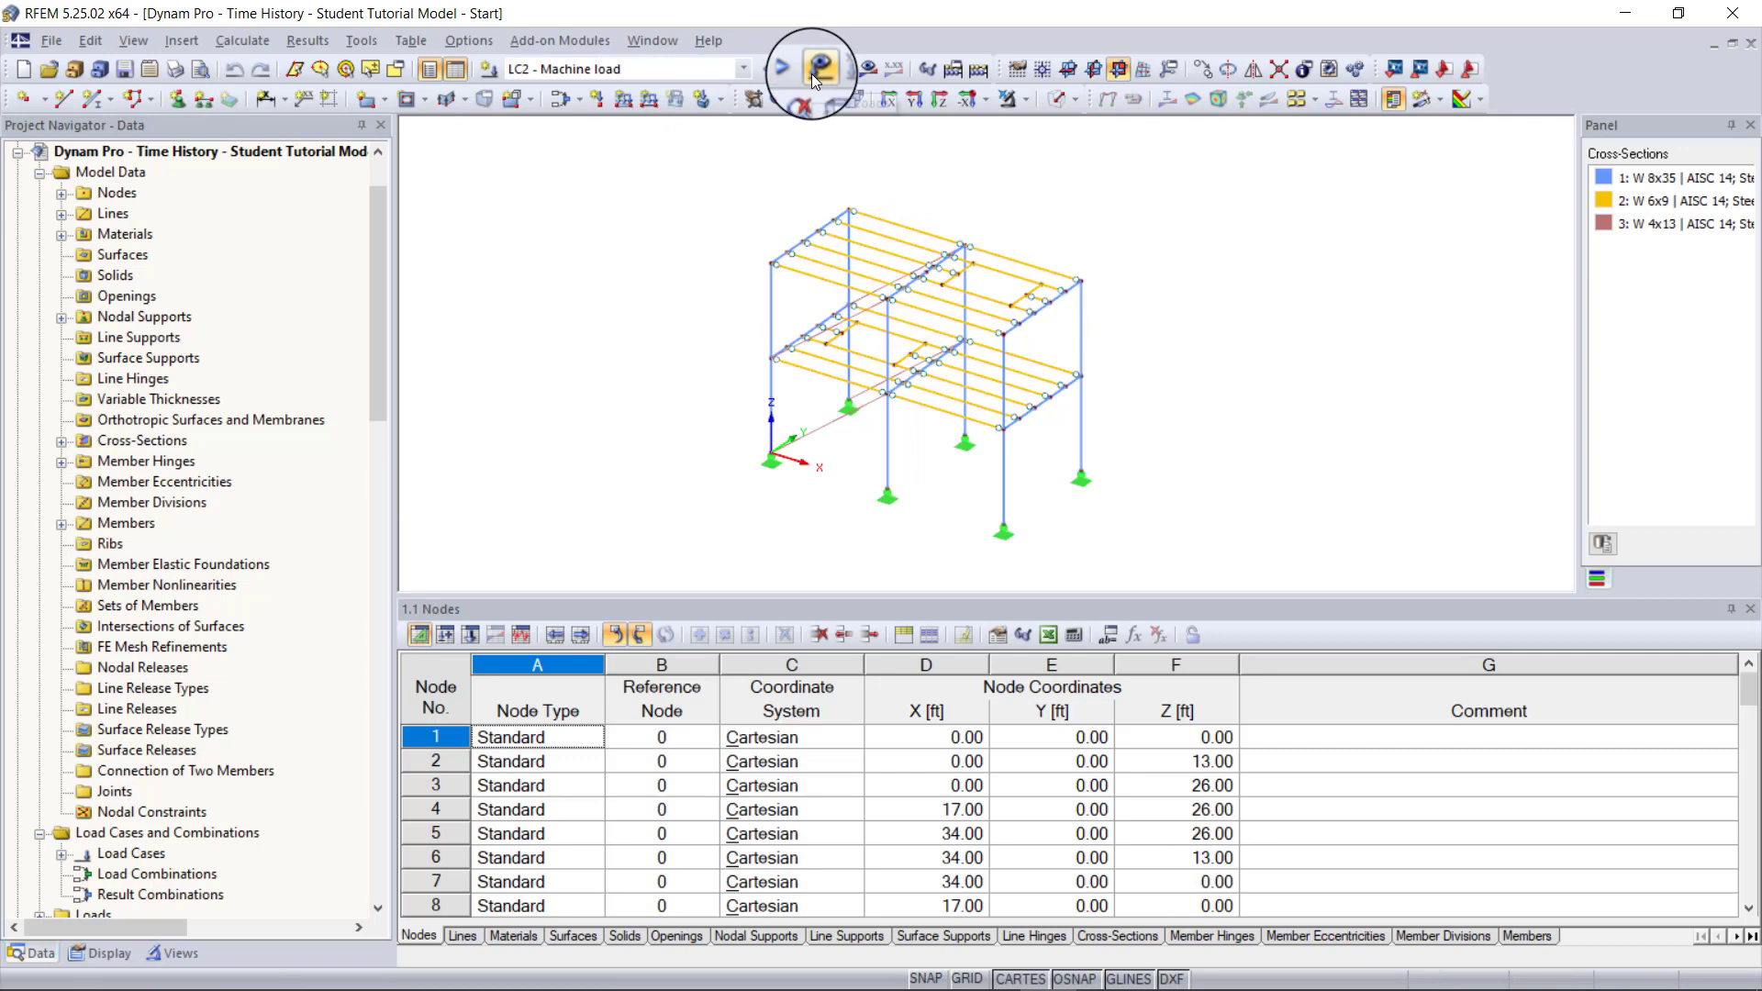
pyautogui.click(815, 69)
pyautogui.scroll(5, 1010, 386)
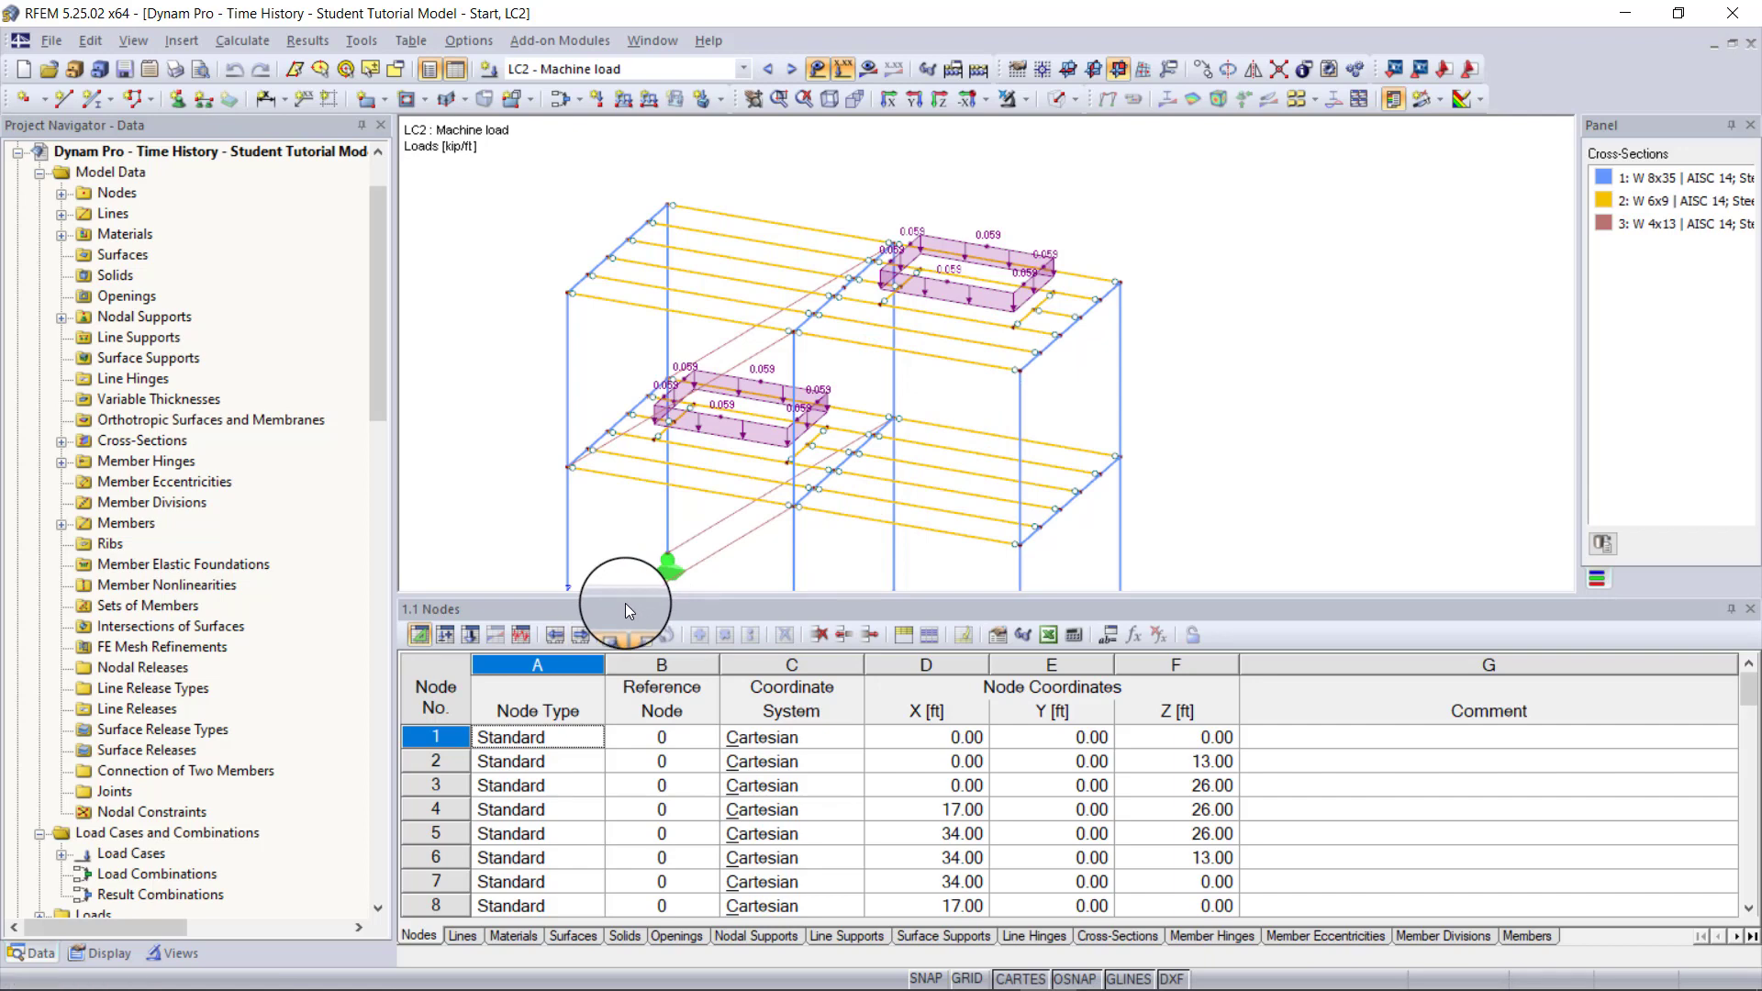
pyautogui.click(493, 74)
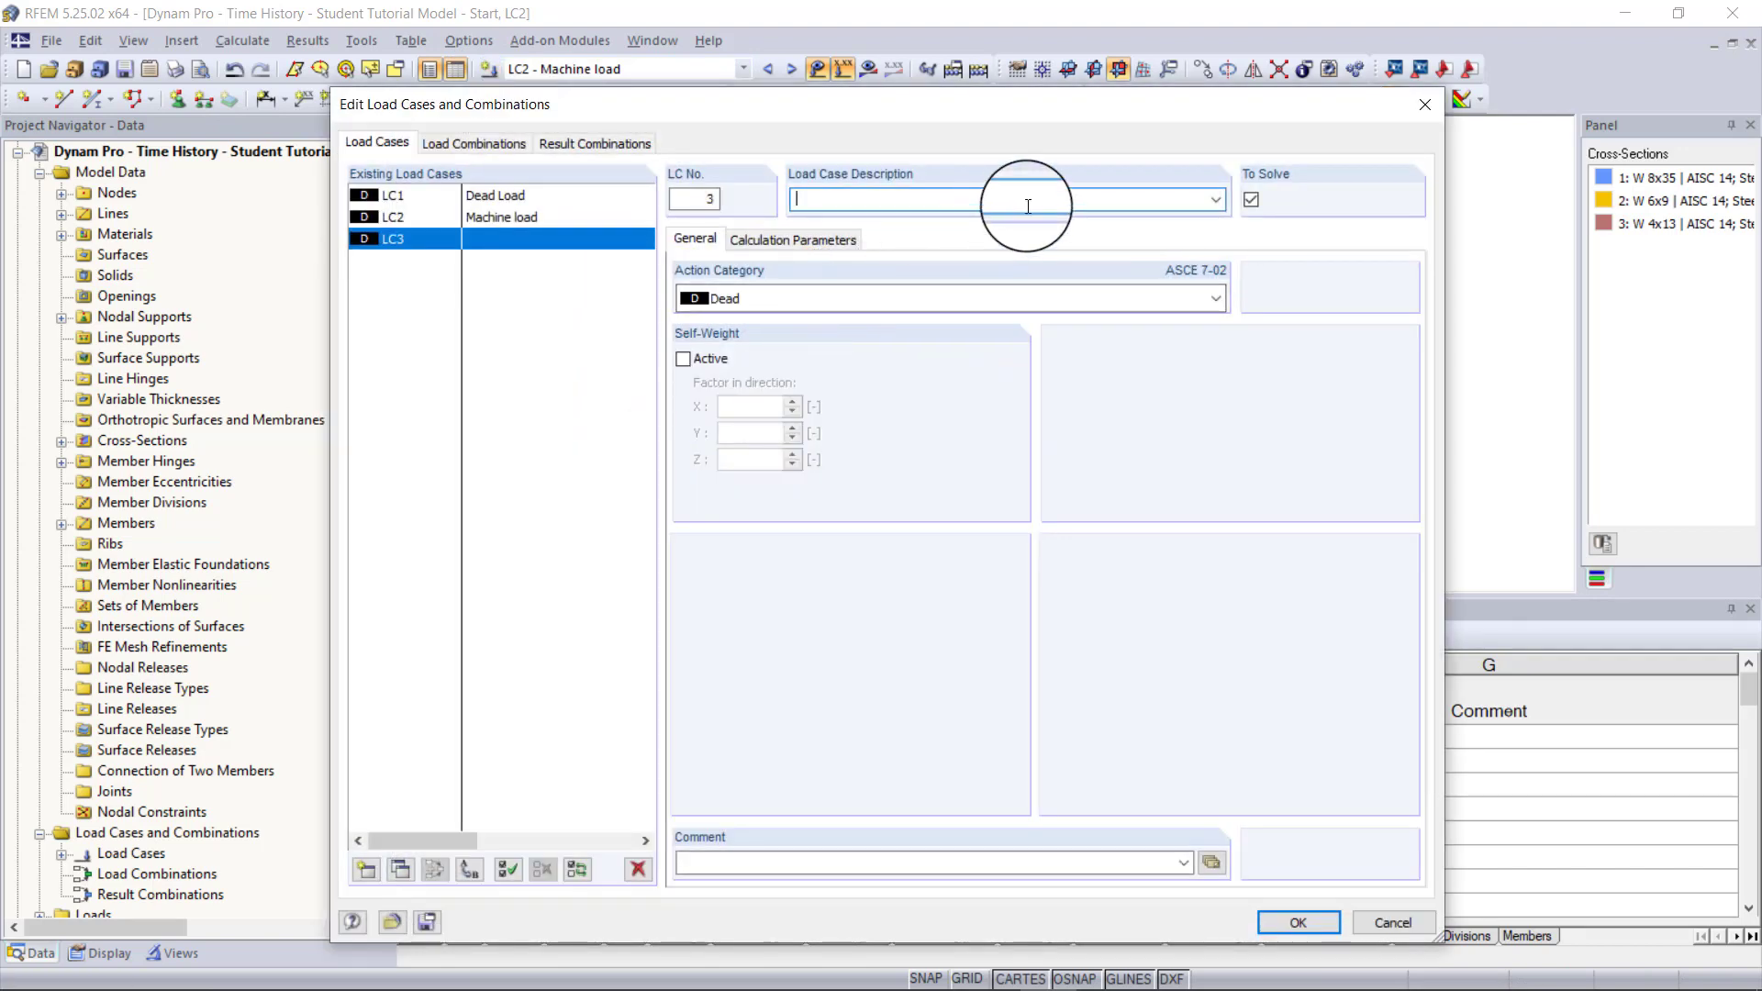
# - Name LC3 'Radial Forces Vertical' and copy it to LC4 named 'Radial Forces Horizon'
pyautogui.write('Radial Forces Vertical')
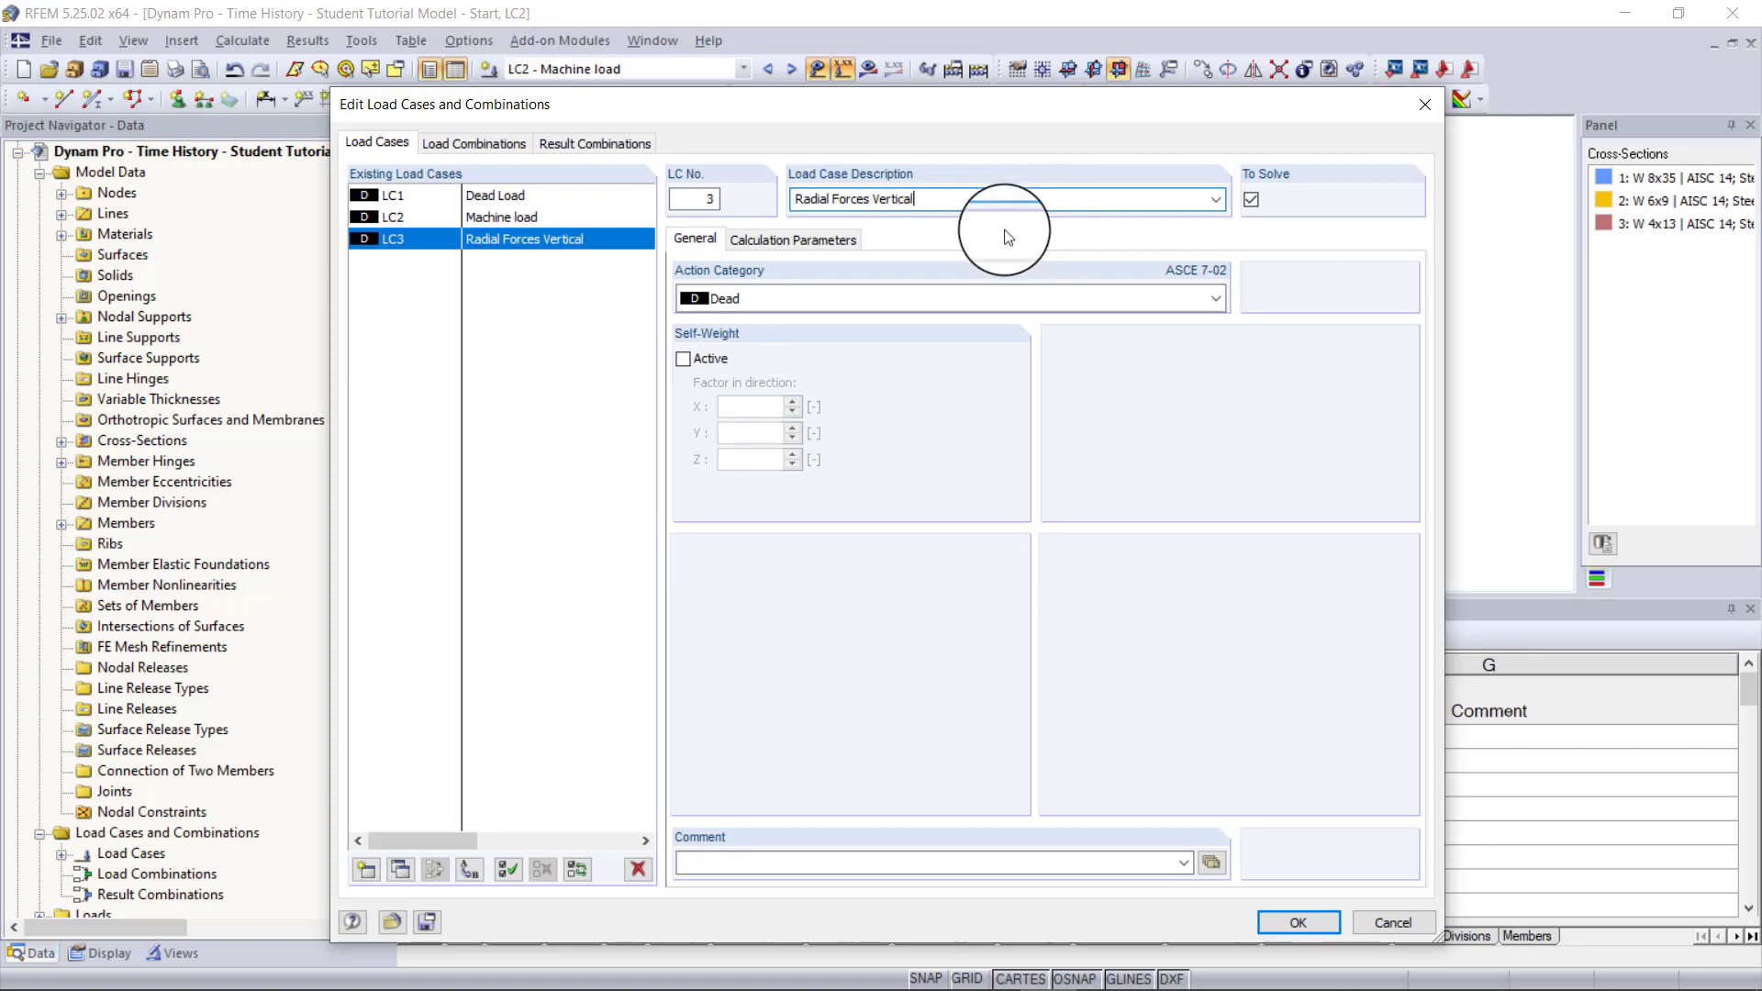
pyautogui.click(409, 866)
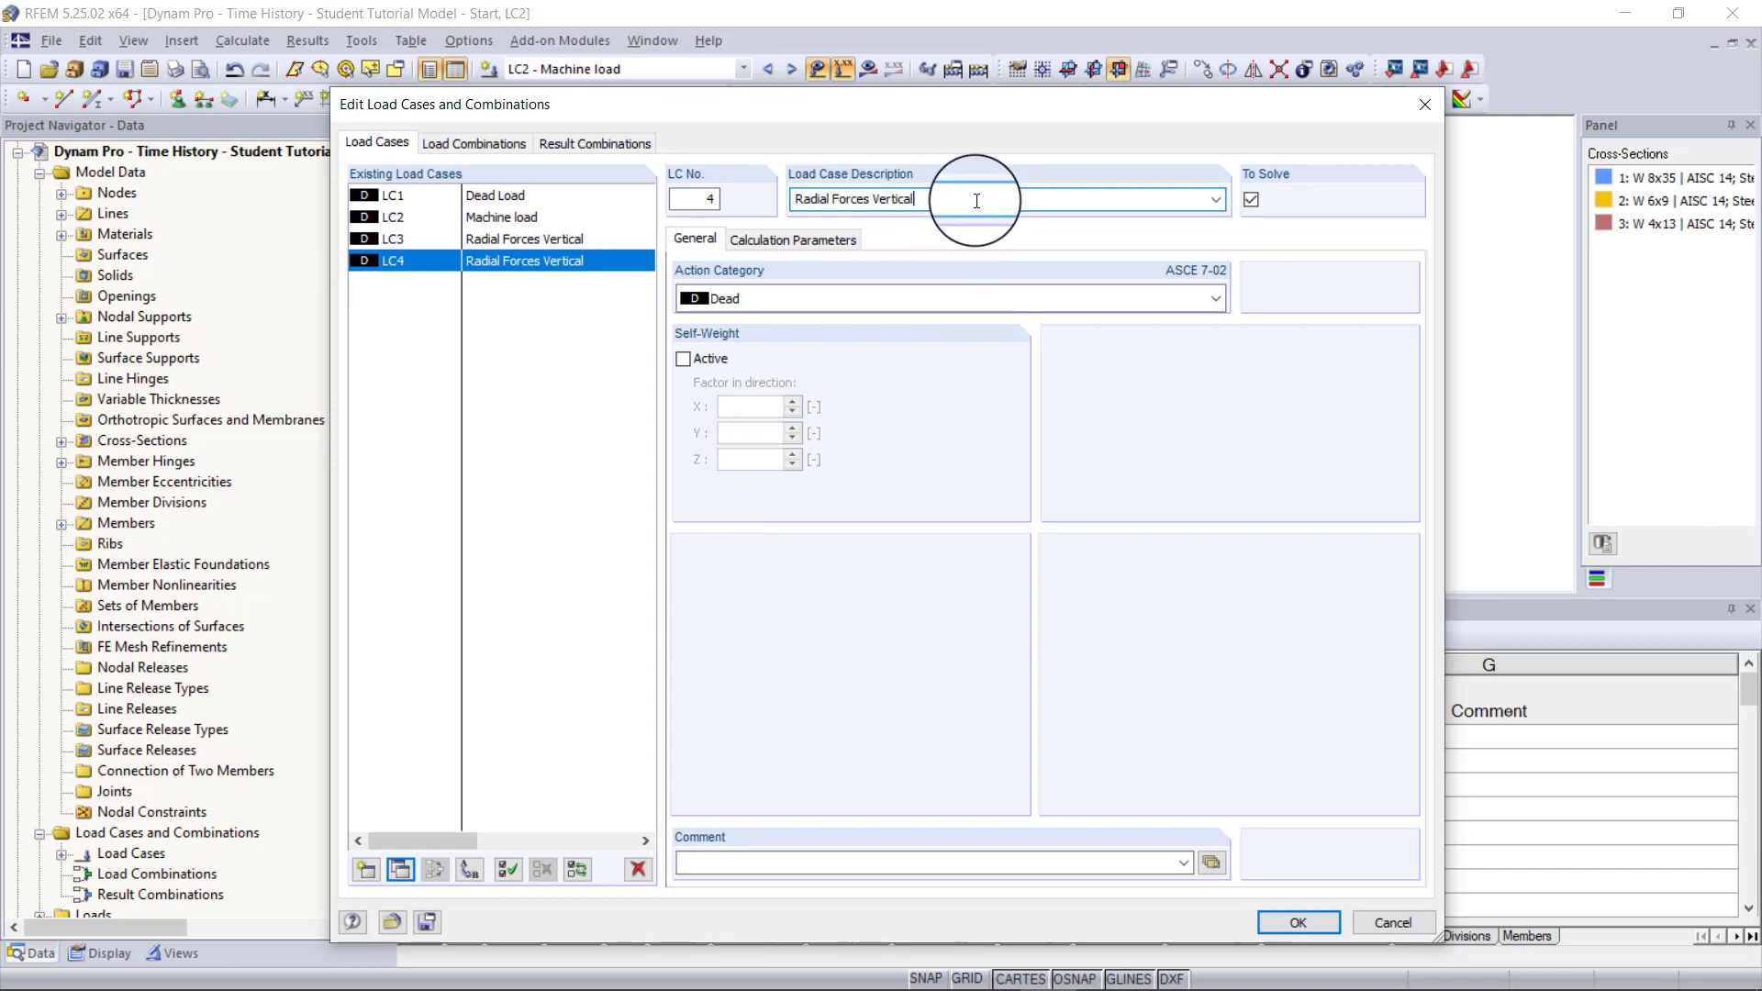
pyautogui.press('BackSpace')
pyautogui.press('BackSpace')
pyautogui.press('BackSpace')
pyautogui.press('BackSpace')
pyautogui.press('BackSpace')
pyautogui.press('BackSpace')
pyautogui.press('BackSpace')
pyautogui.write('Horizon')
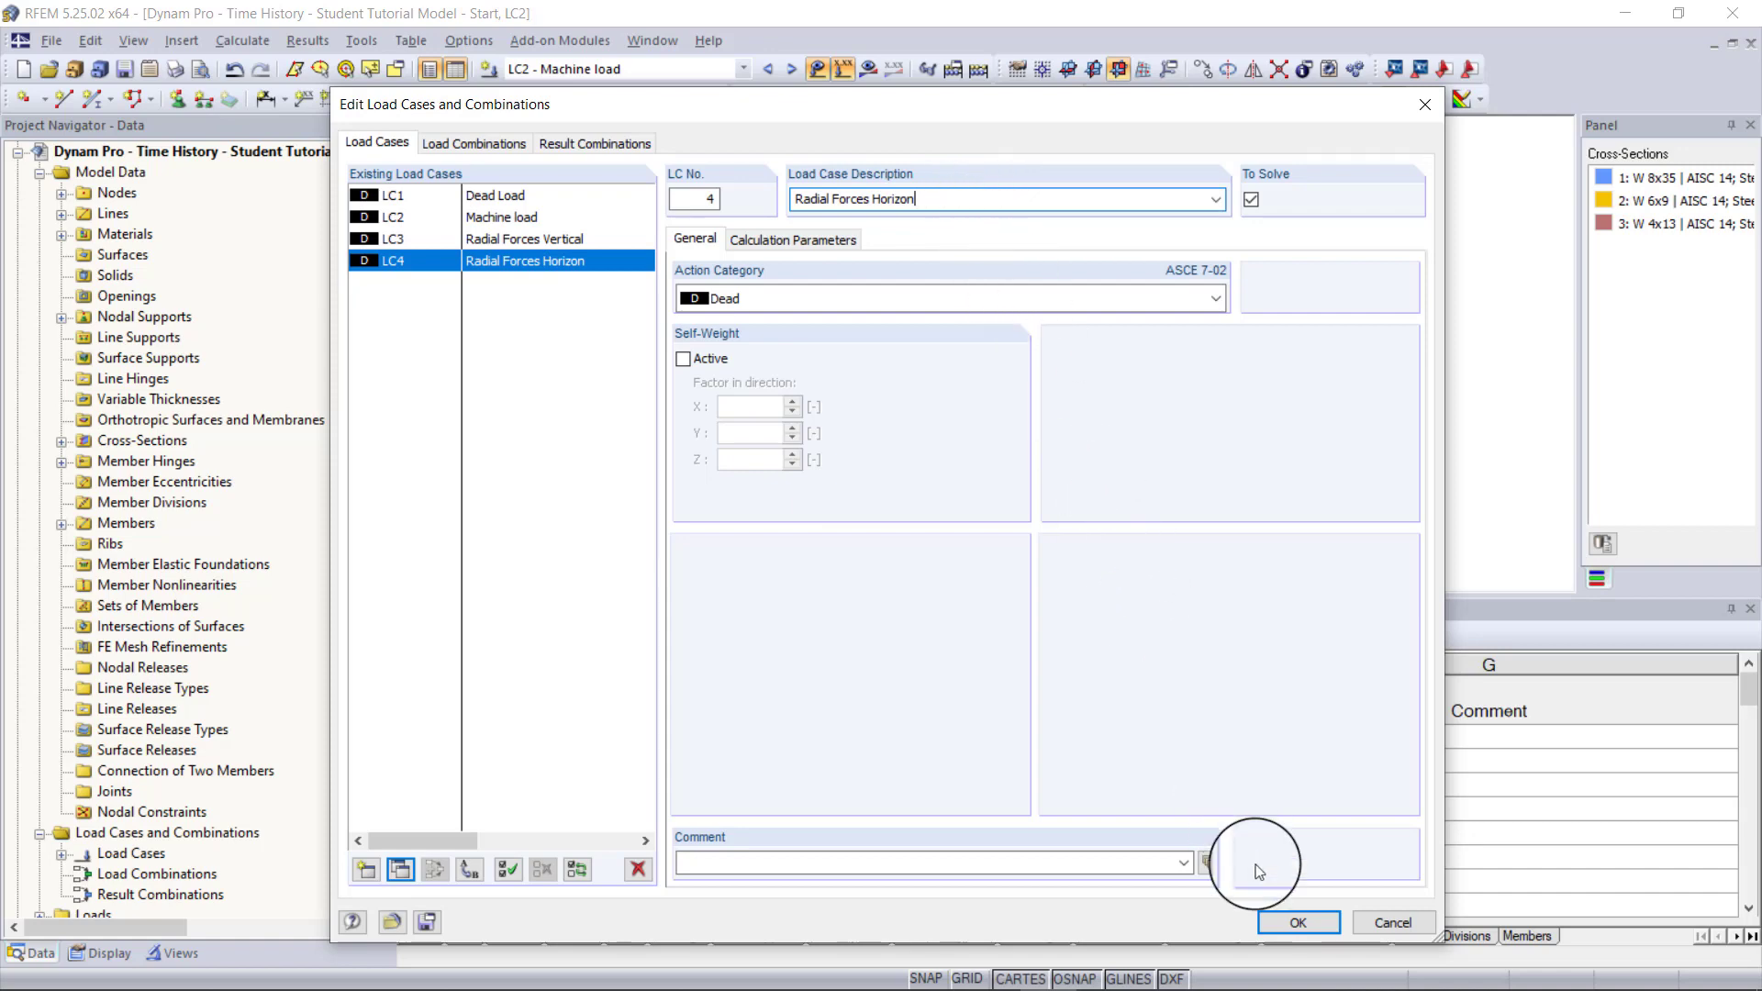
pyautogui.click(1280, 921)
pyautogui.press('Return')
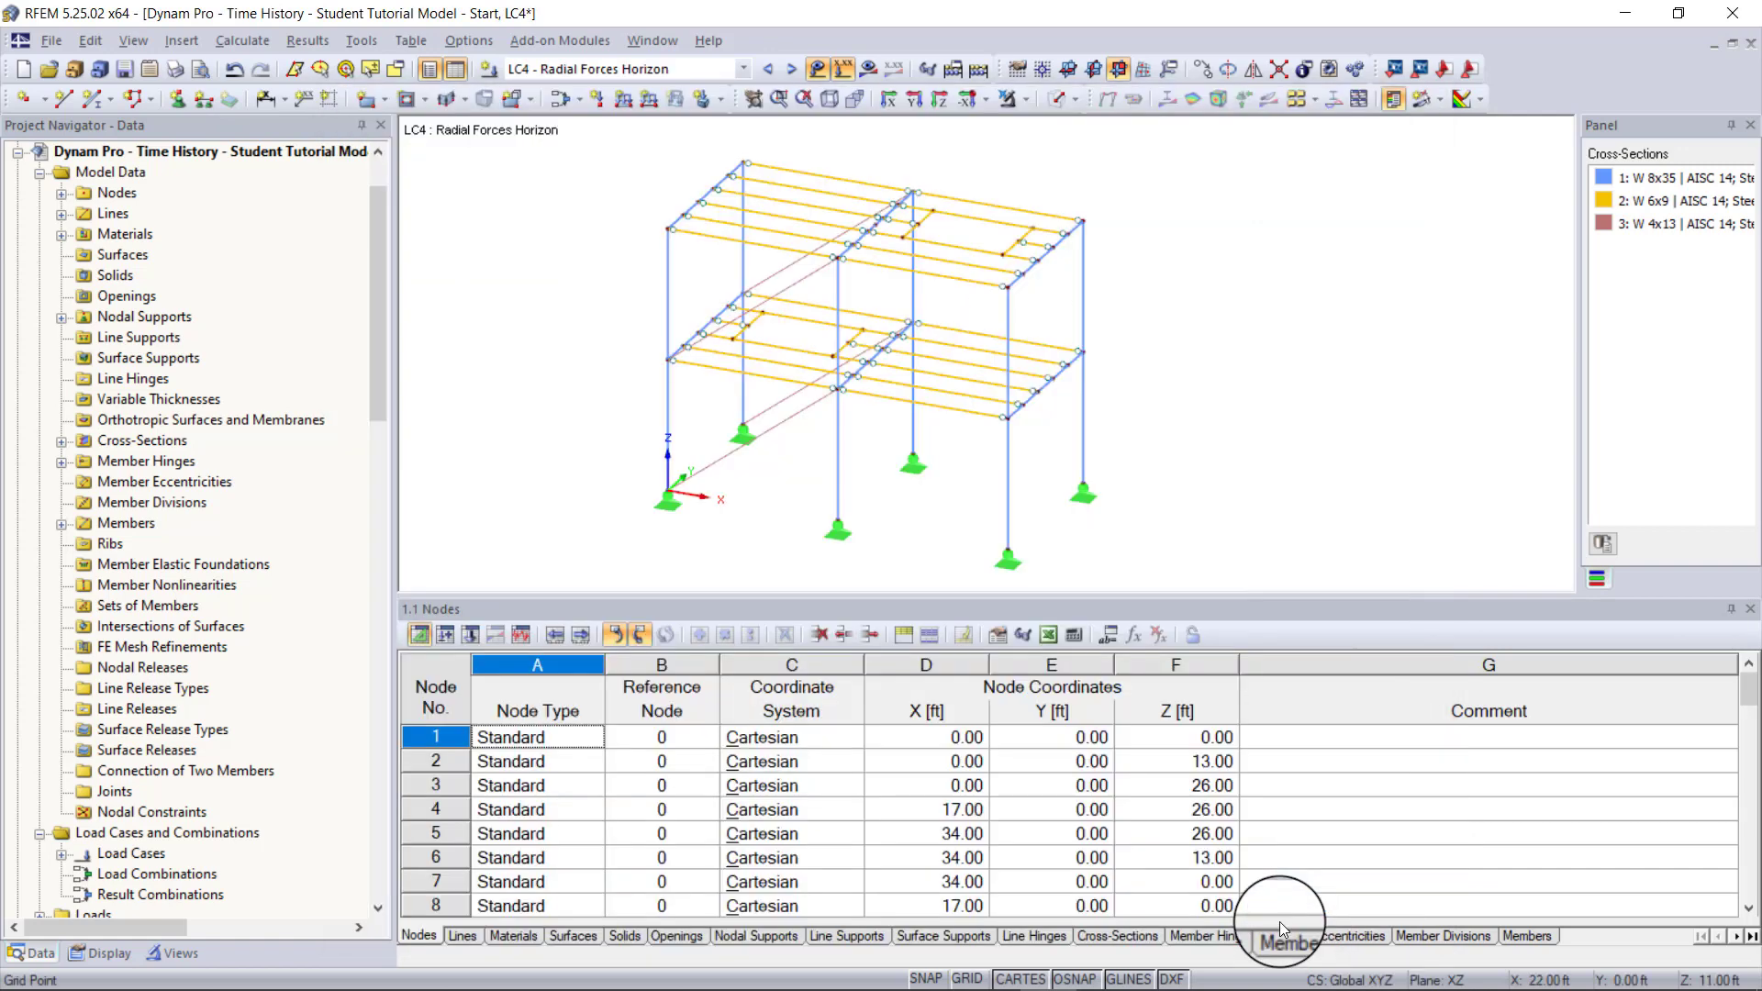
# - Make LC3 active and define a 0.05 kip/ft member load in direction ZL
pyautogui.click(742, 68)
pyautogui.click(658, 119)
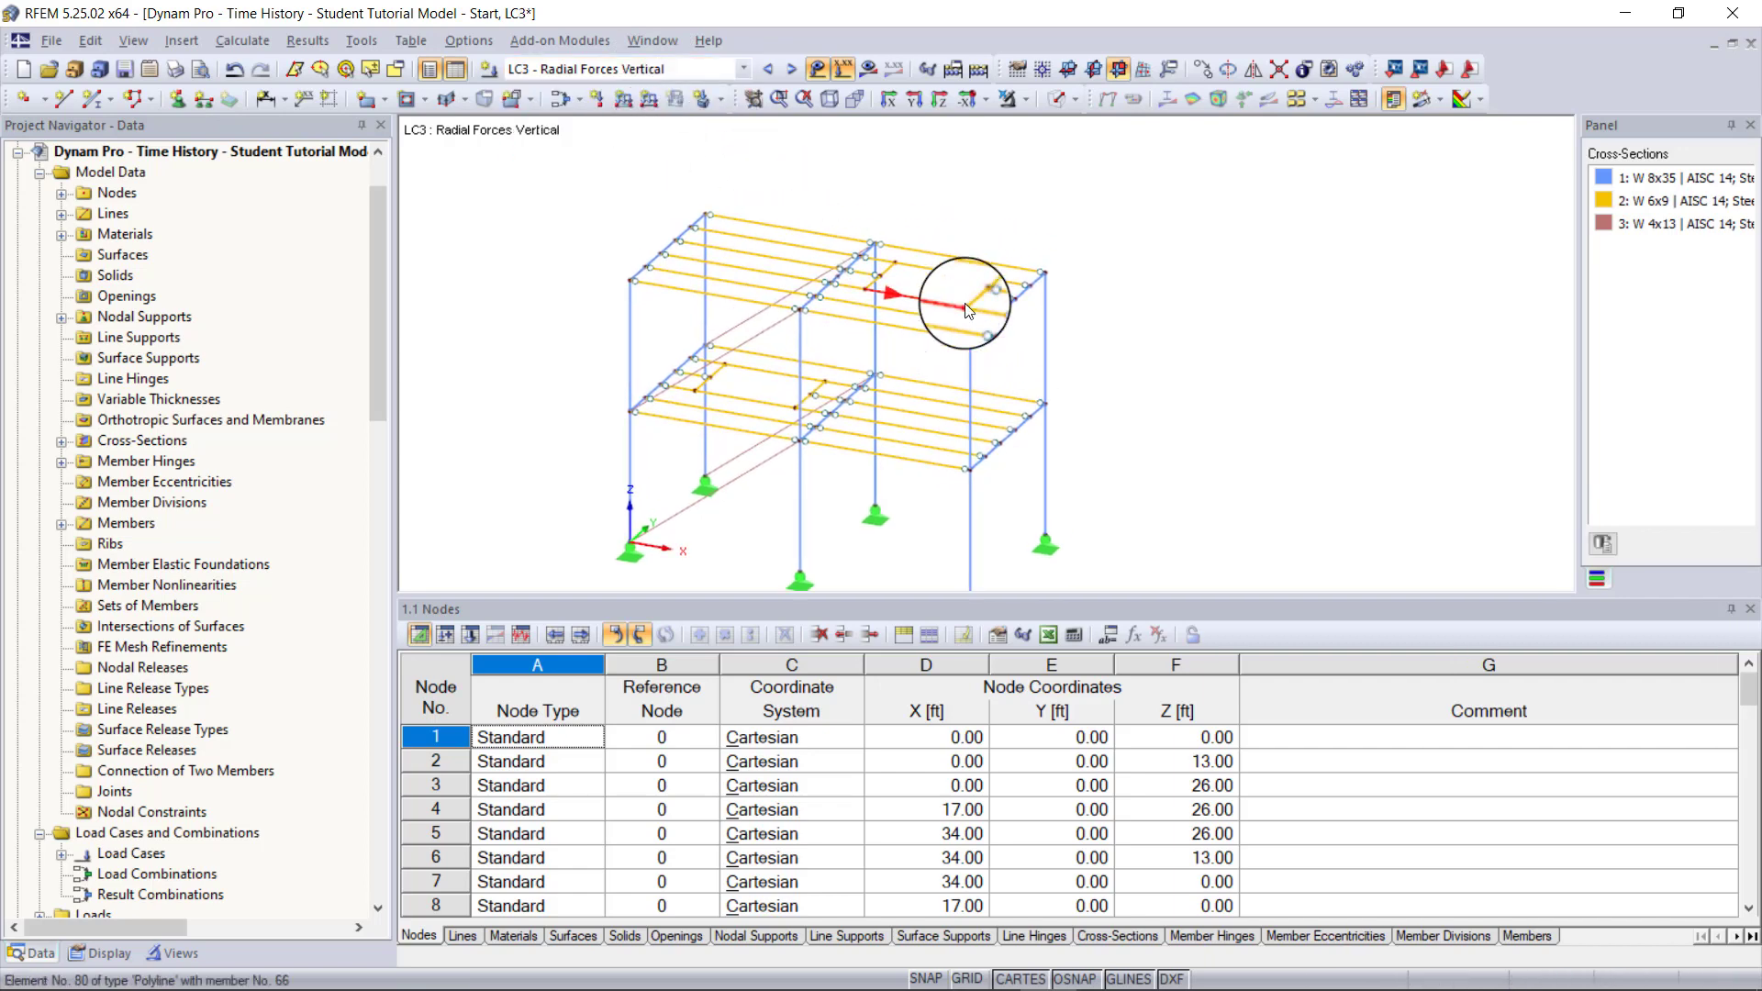
pyautogui.click(624, 99)
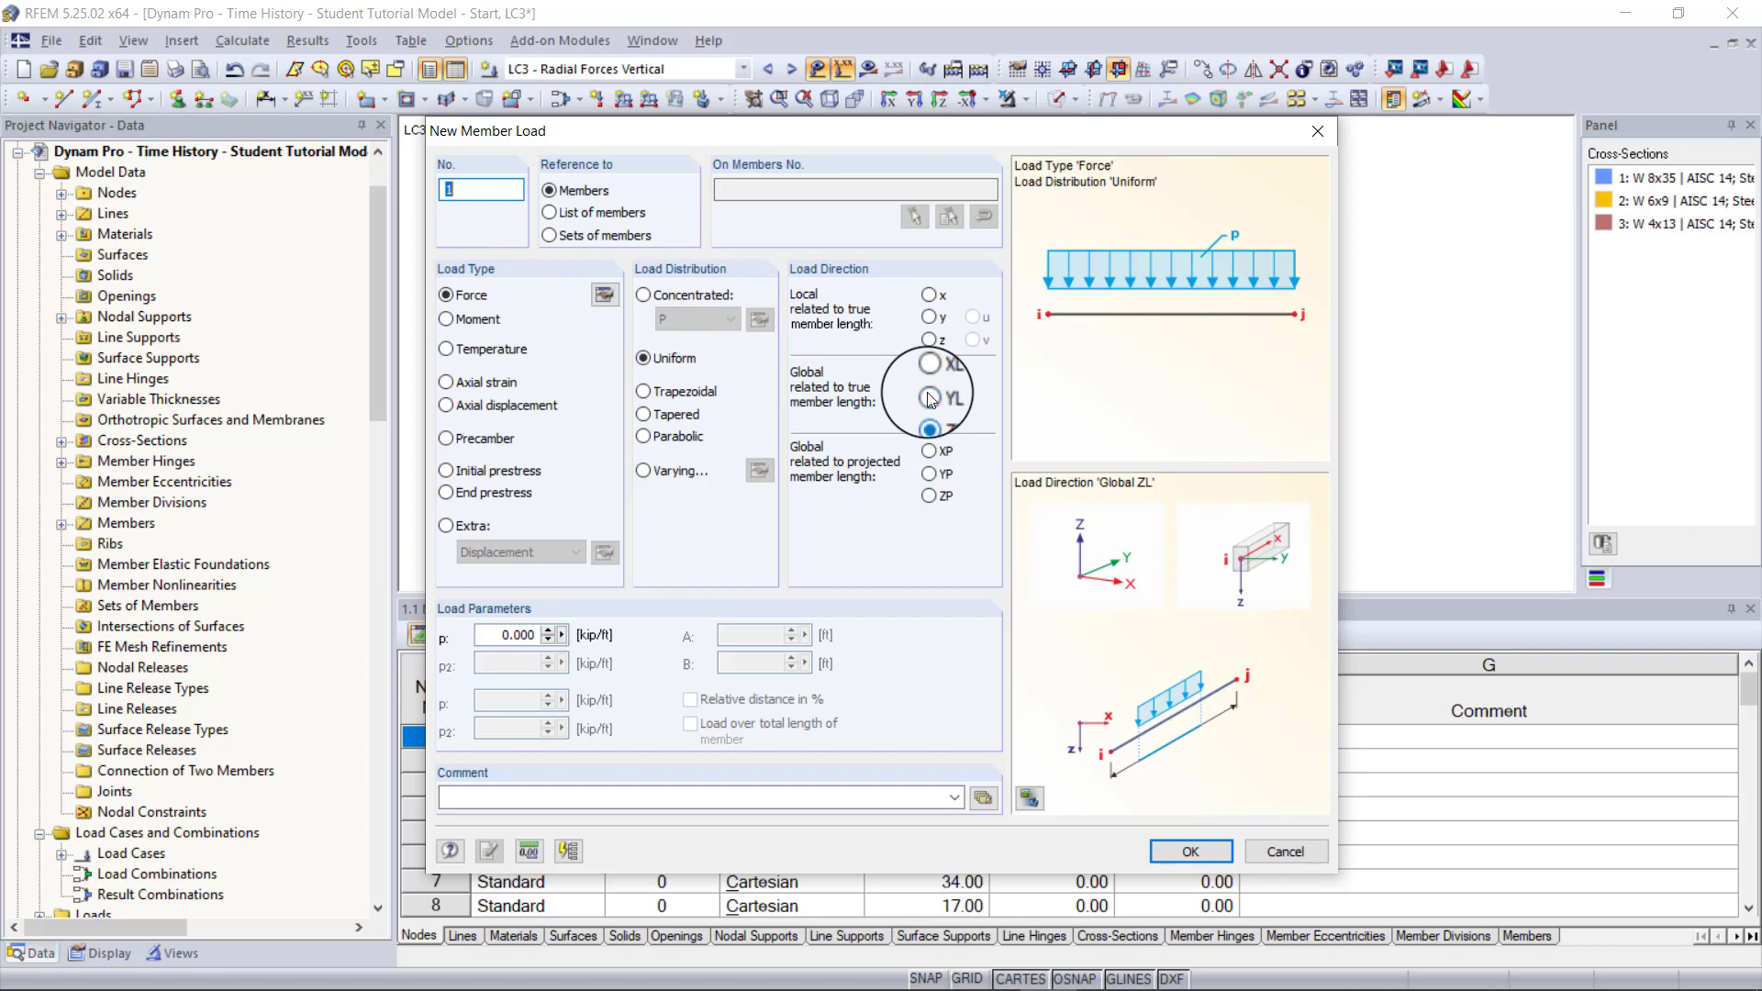
pyautogui.click(500, 634)
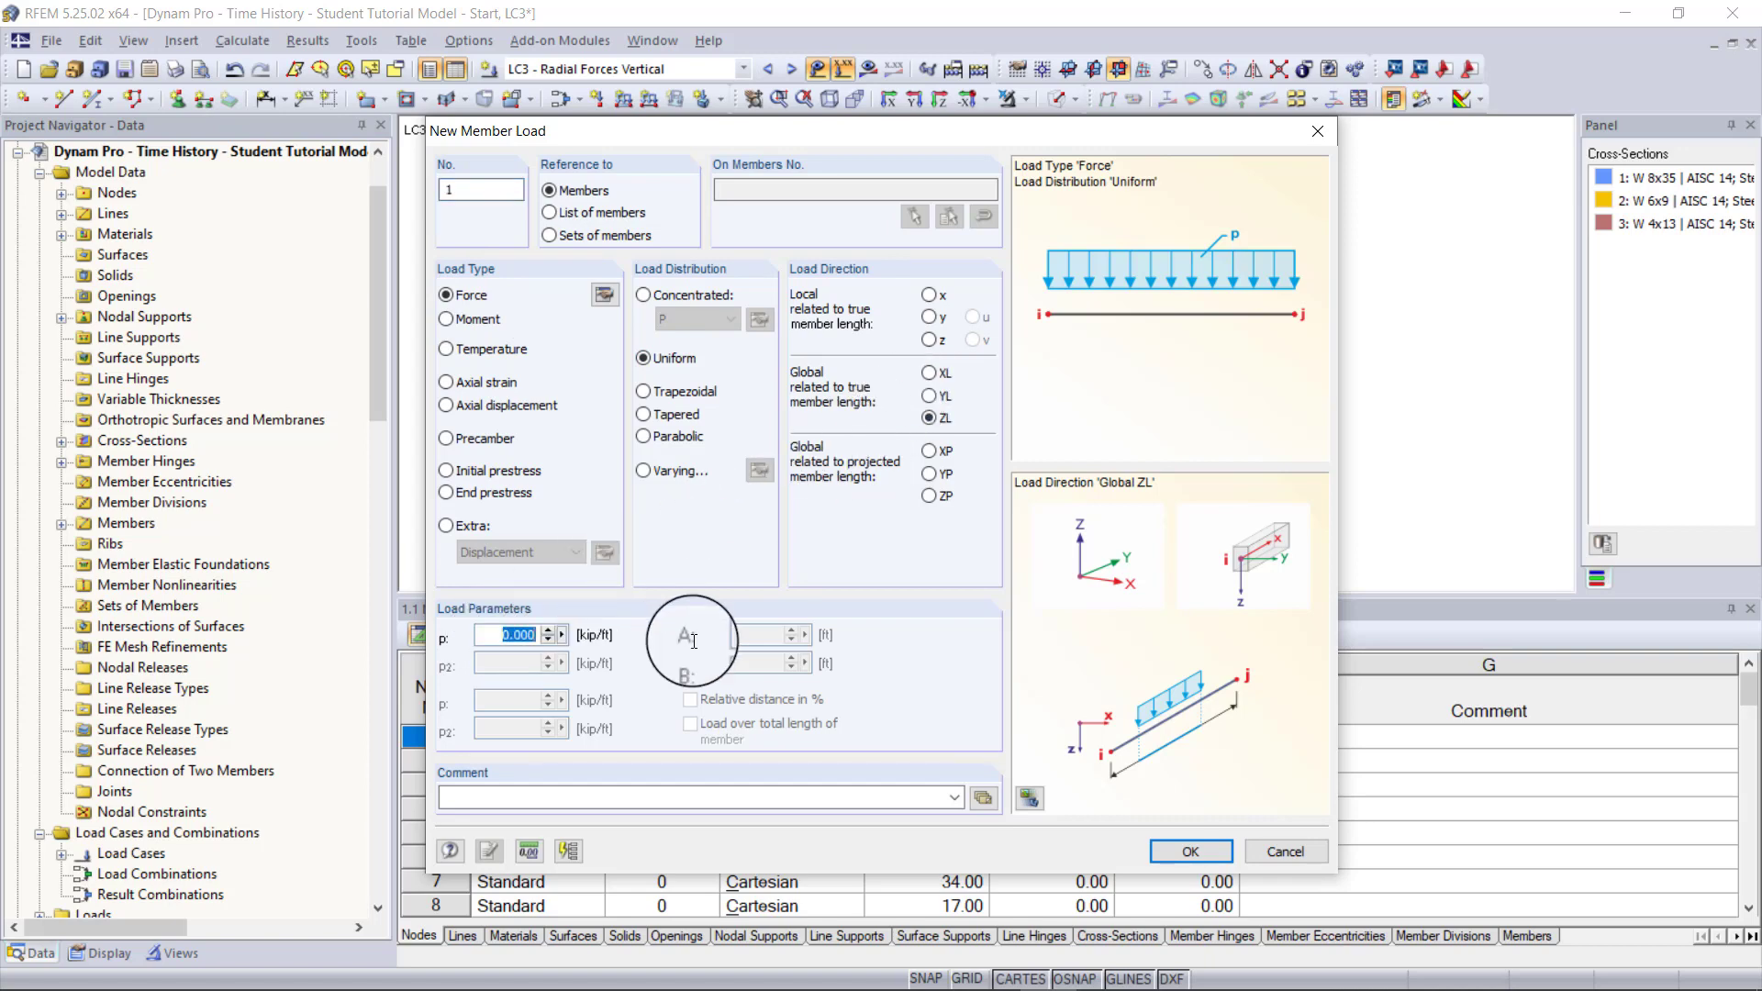
pyautogui.write('0.05')
pyautogui.click(1186, 852)
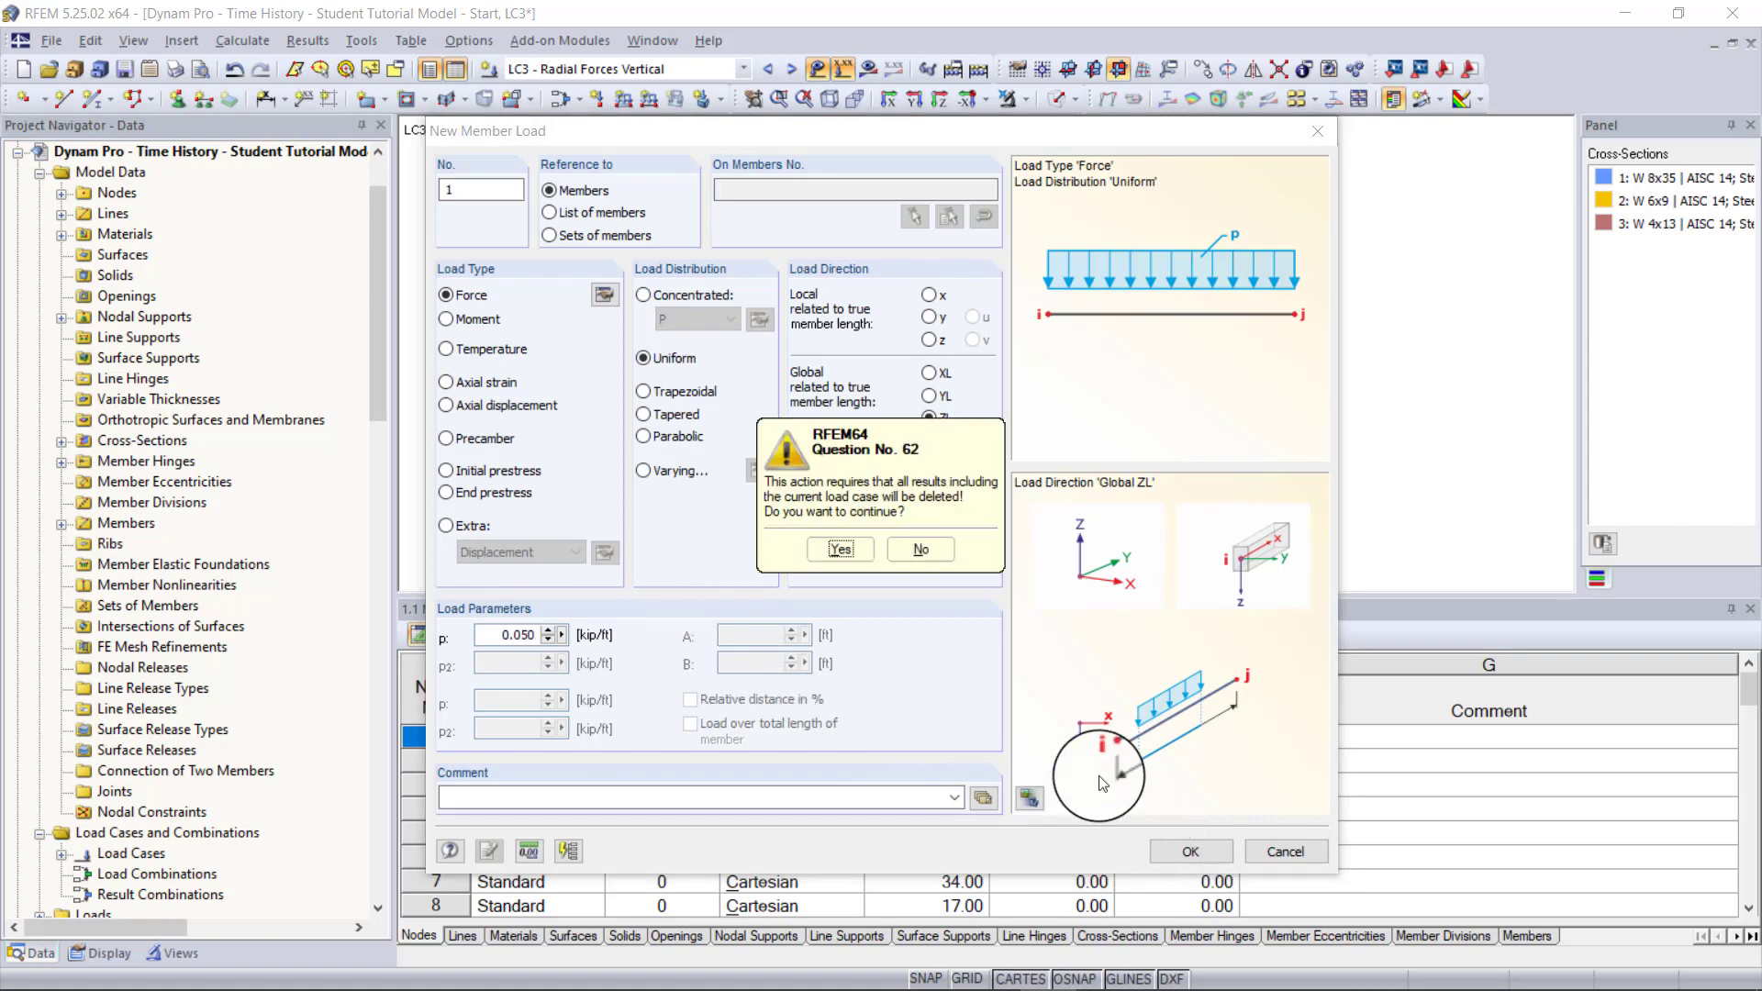
pyautogui.click(841, 548)
# - Apply the vertical load to the member boxes on both floors, then switch to LC4
pyautogui.click(1110, 266)
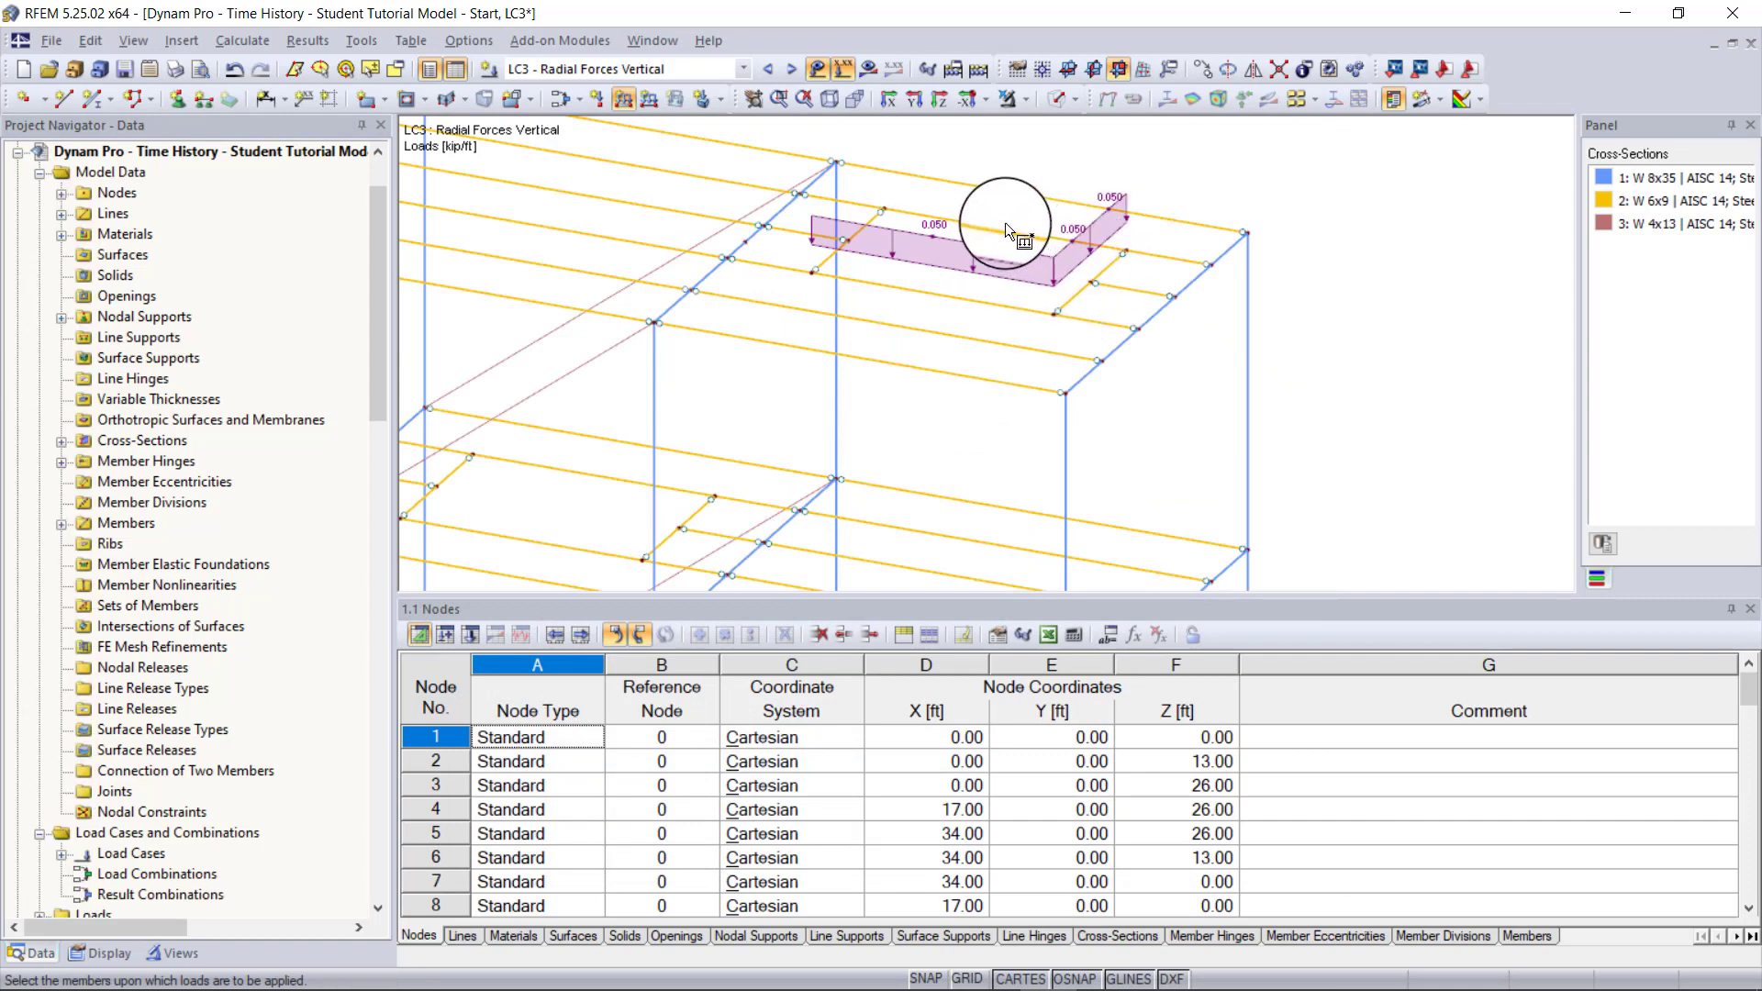
pyautogui.click(995, 177)
pyautogui.click(837, 200)
pyautogui.moveTo(838, 250); pyautogui.dragTo(896, 431, button='middle')
pyautogui.click(905, 470)
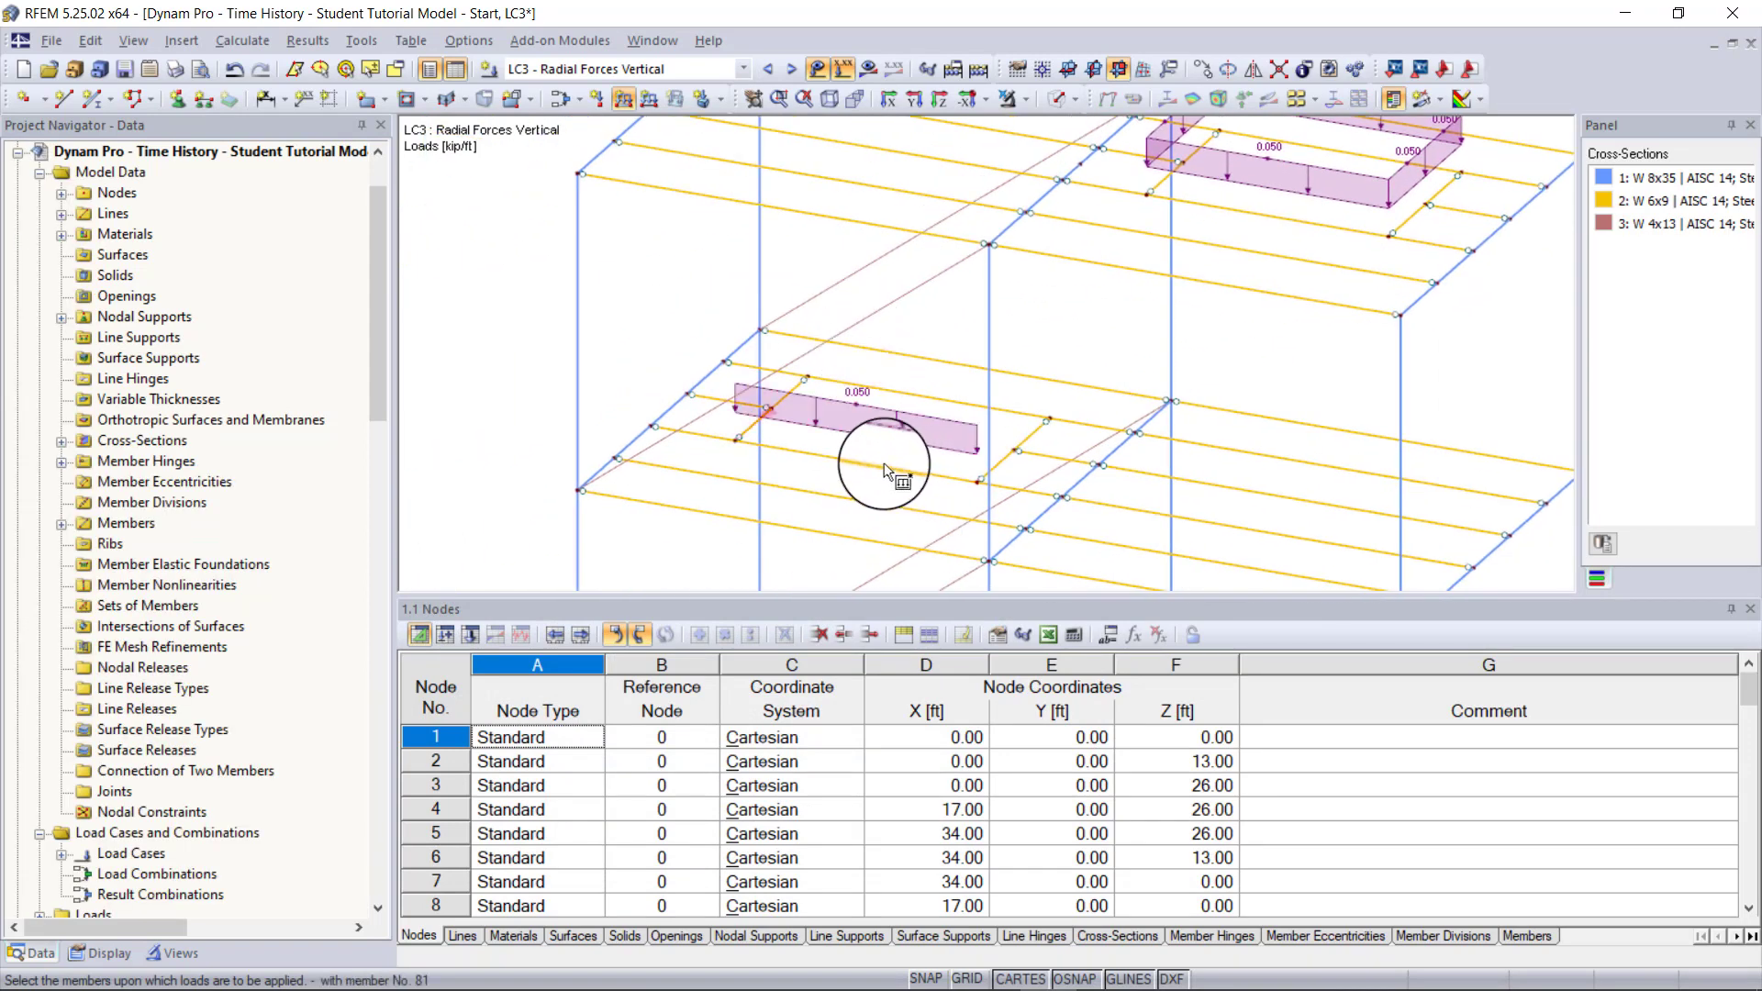
pyautogui.click(804, 389)
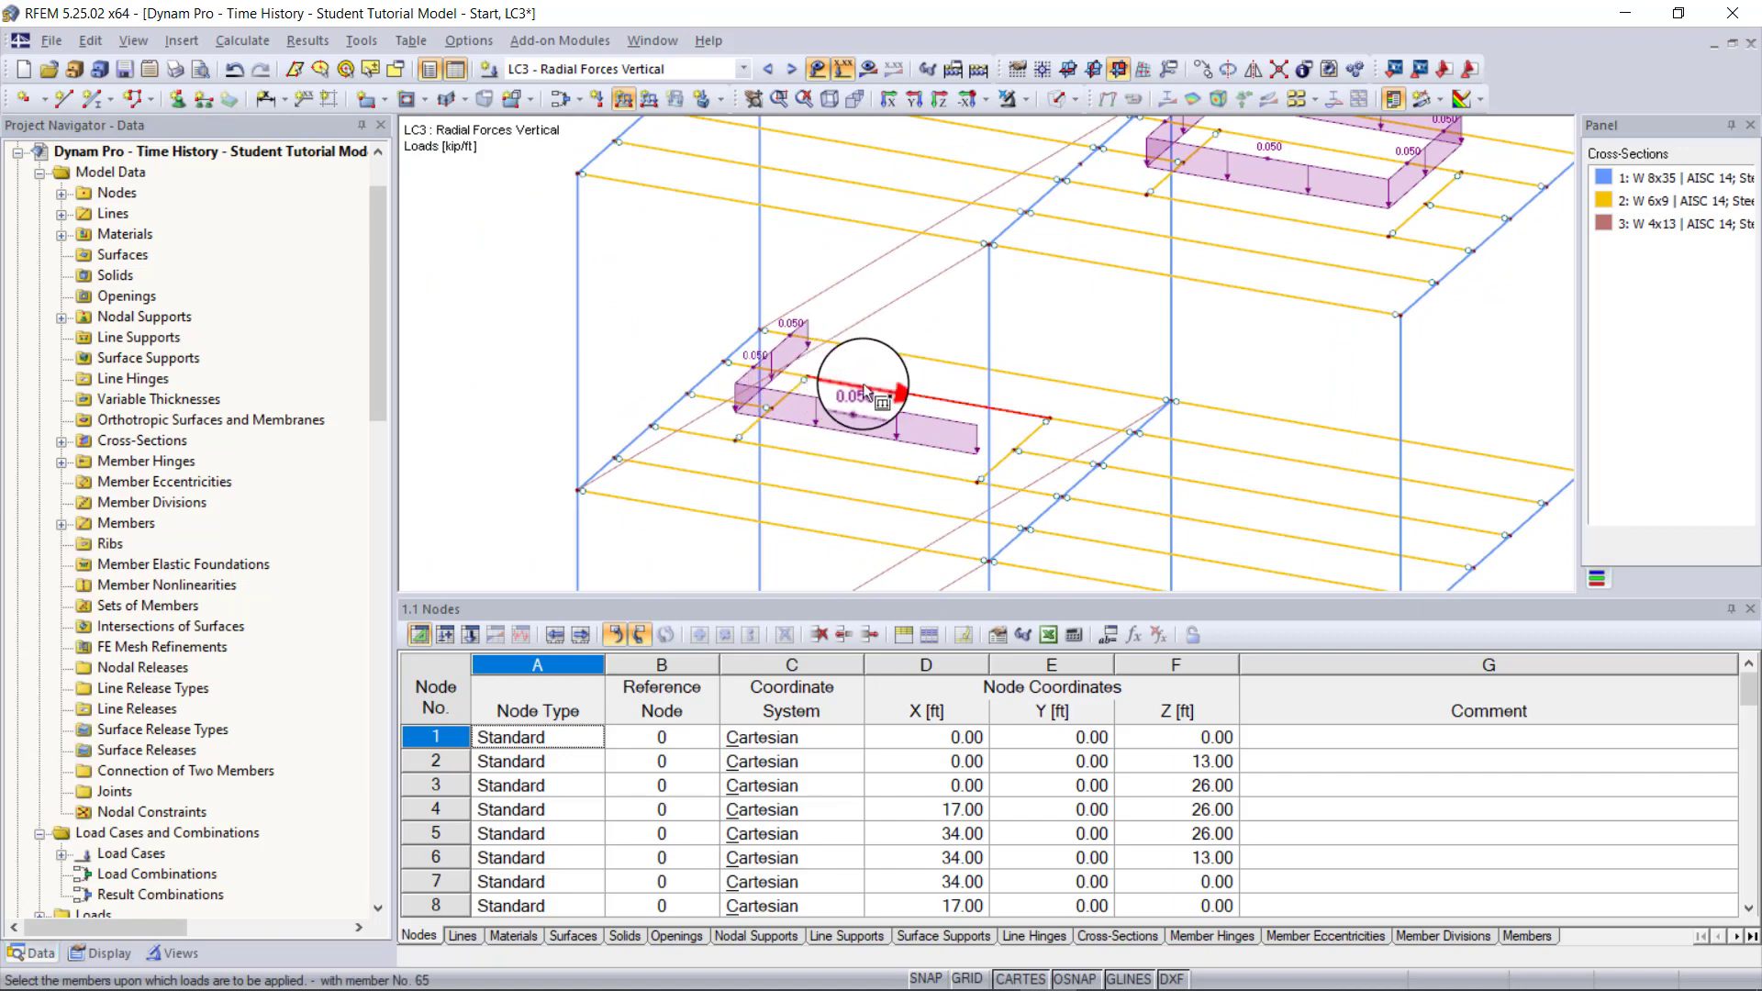
pyautogui.click(1041, 417)
pyautogui.scroll(-5, 1004, 459)
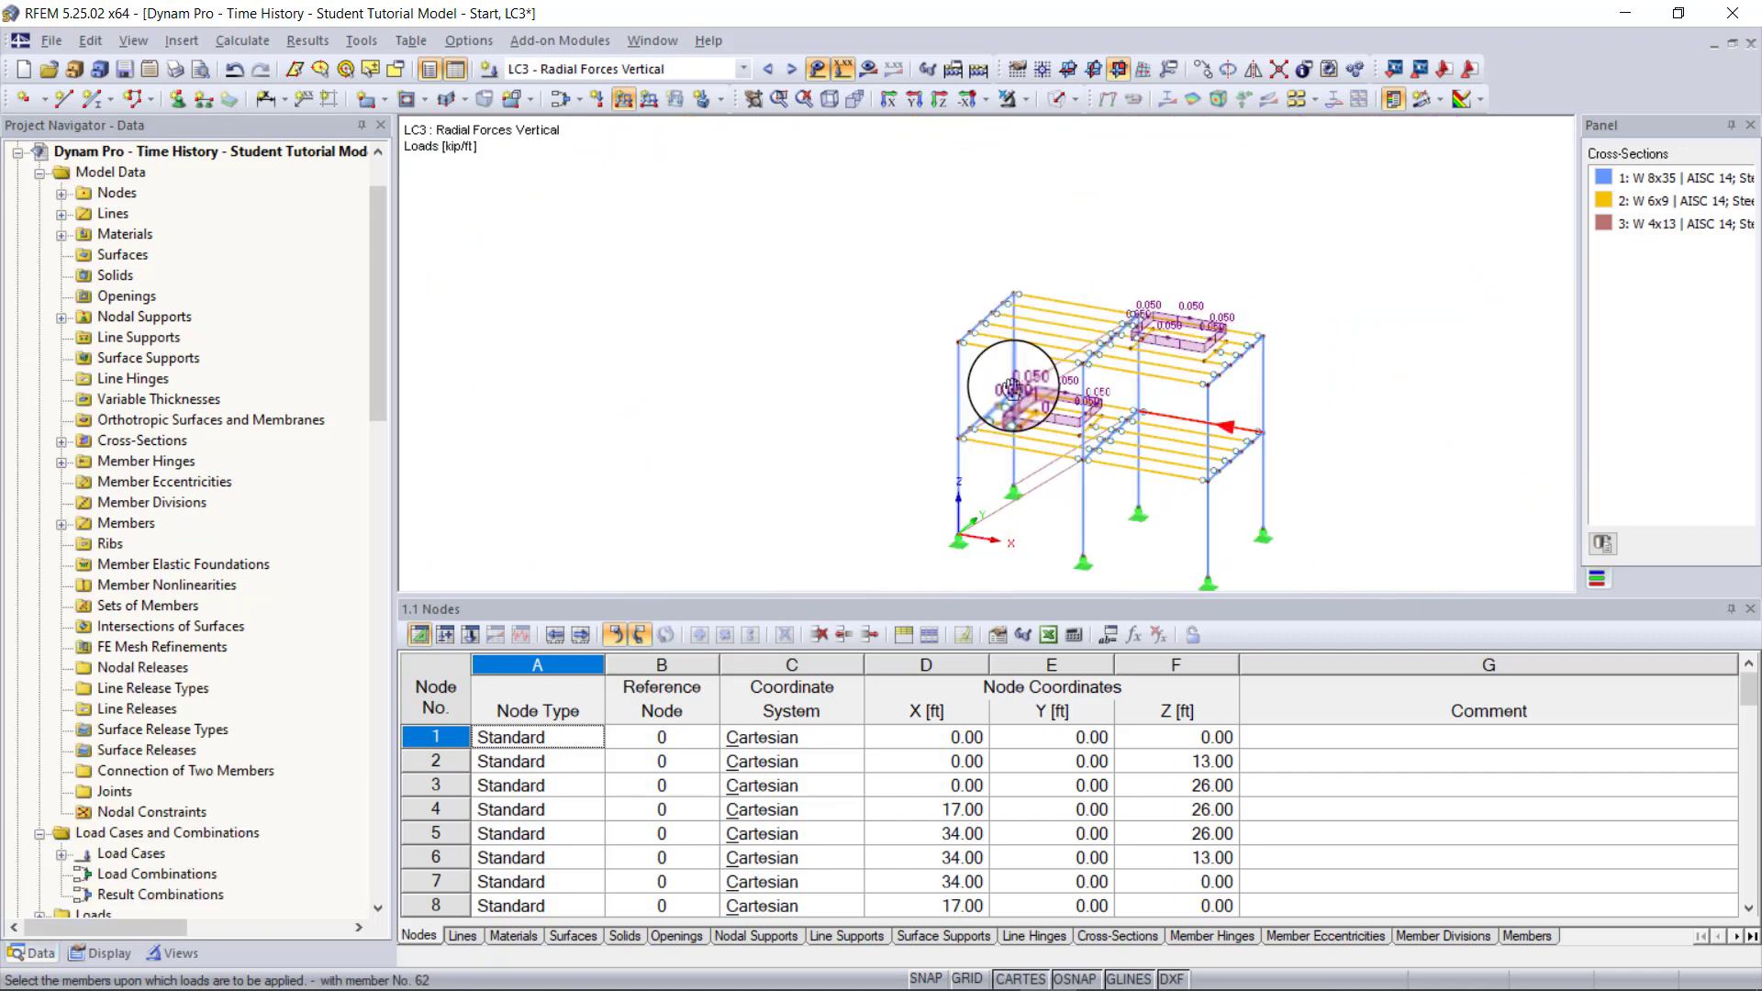
pyautogui.moveTo(1017, 356); pyautogui.dragTo(989, 435, button='middle')
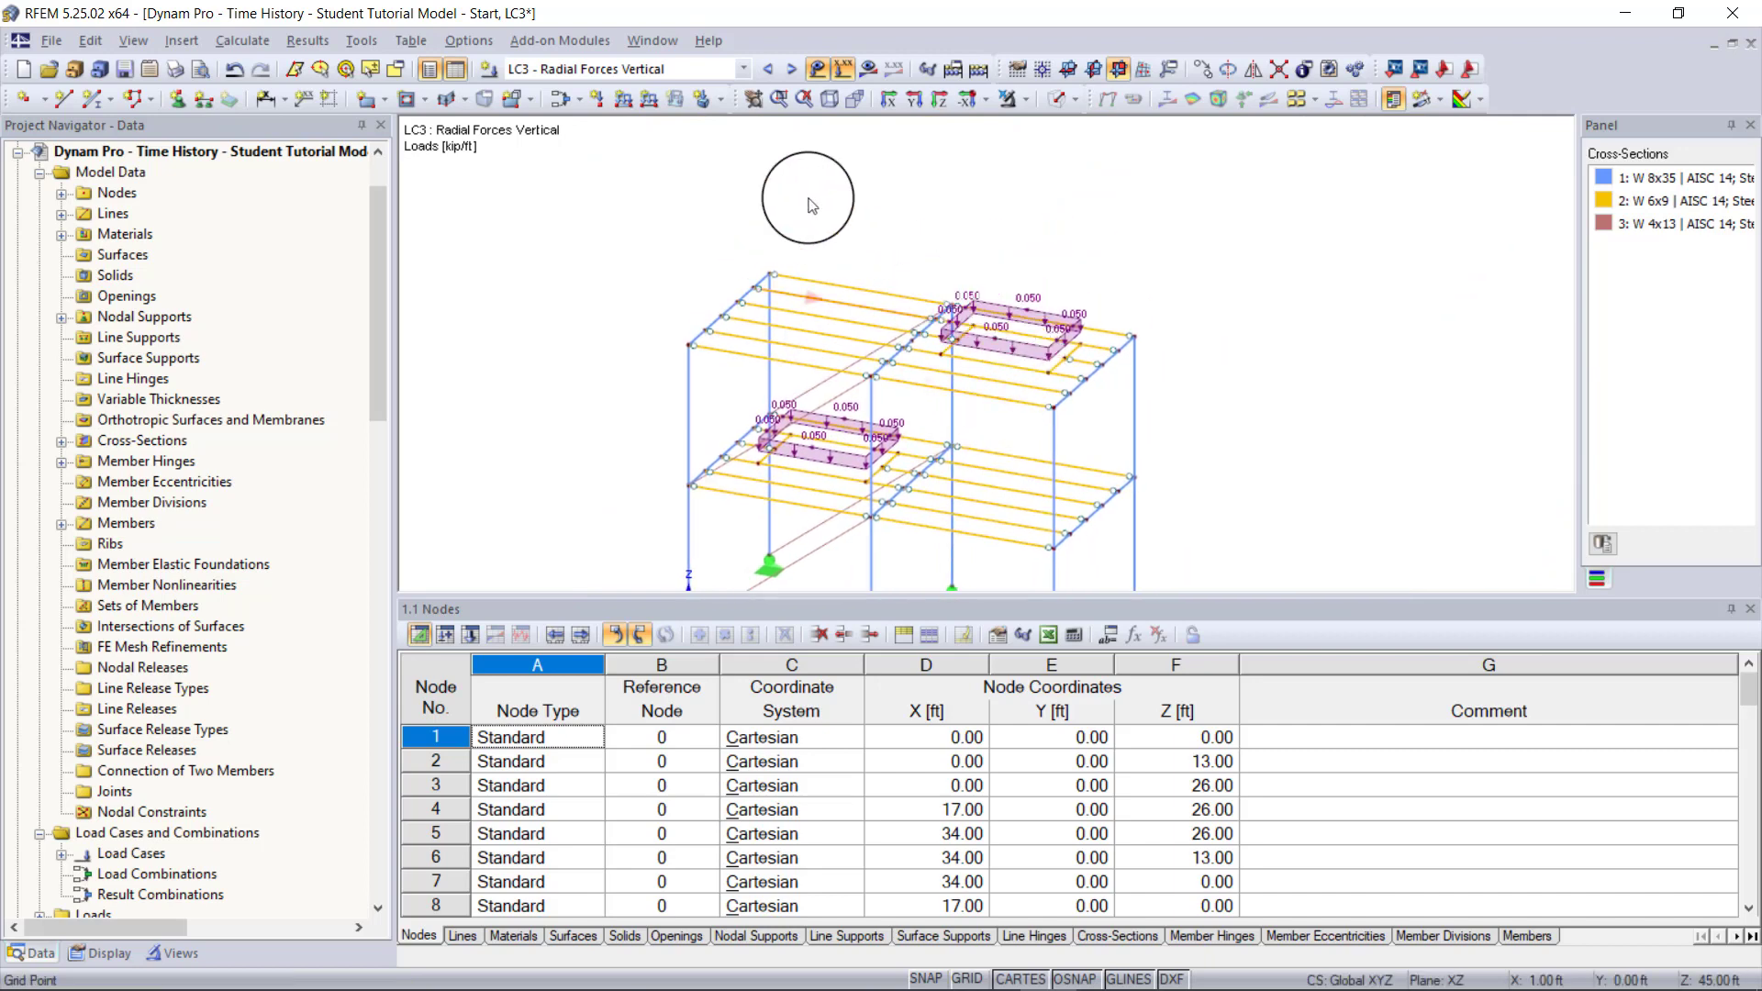
pyautogui.click(725, 69)
pyautogui.click(655, 139)
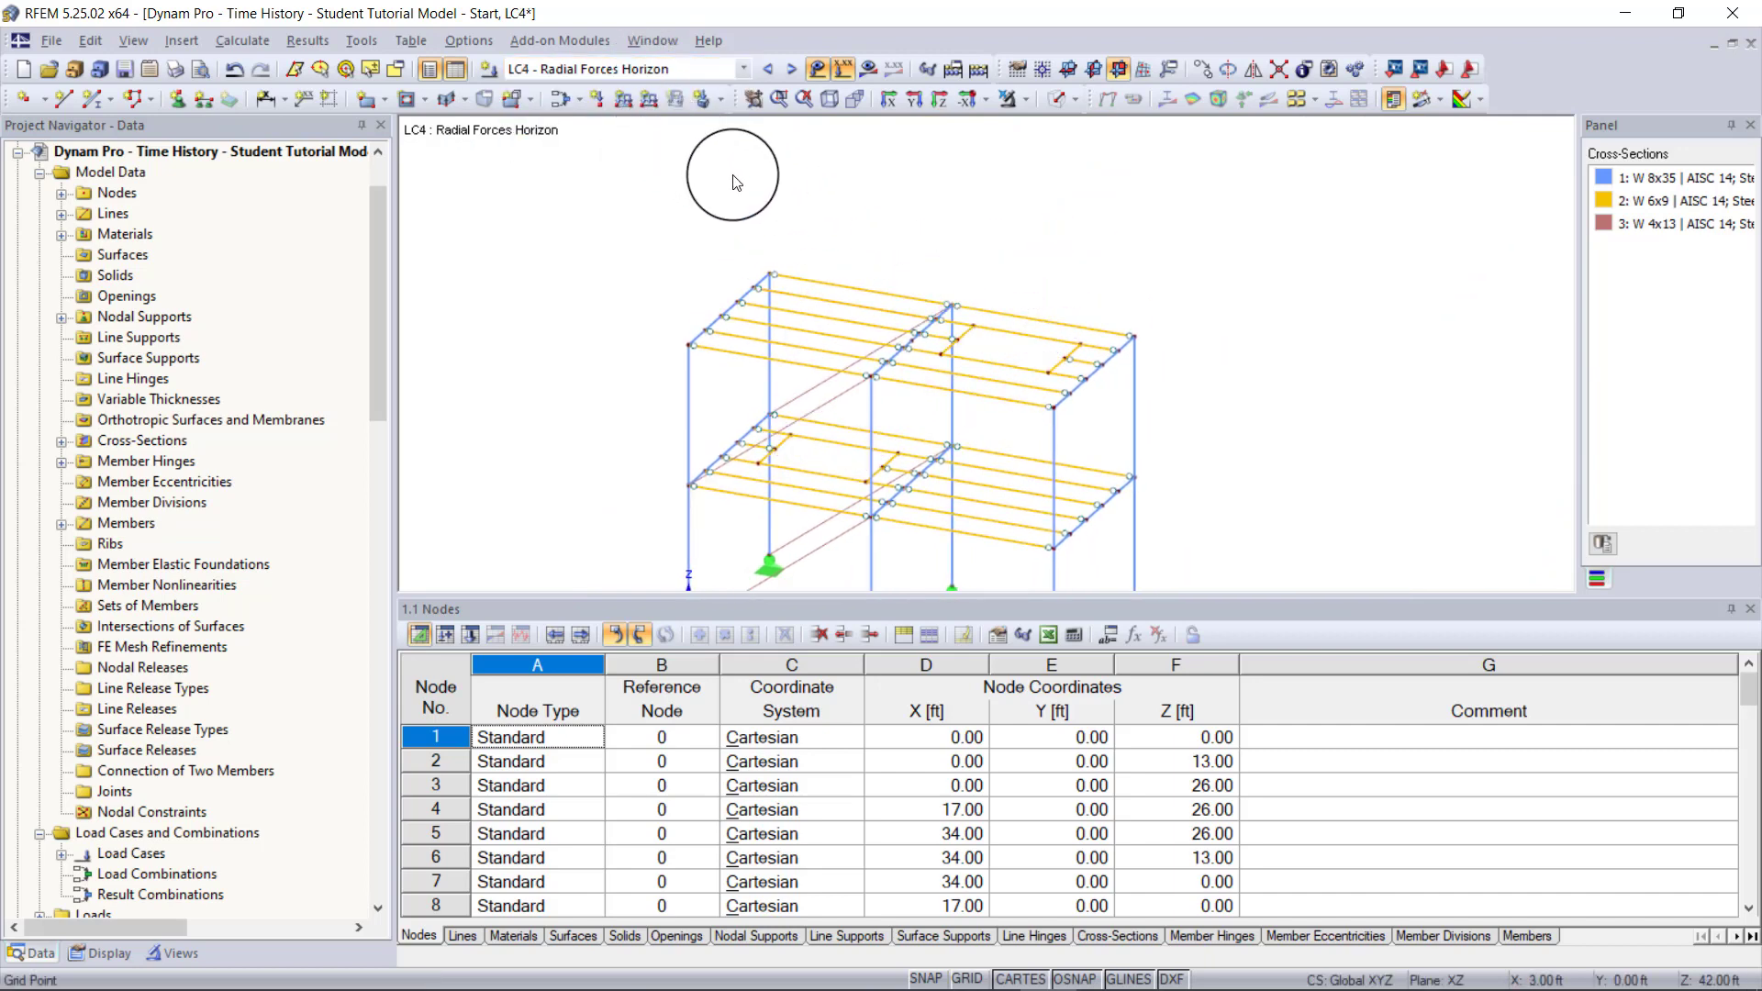
# - Define a new LC4 member load acting in the global X direction
pyautogui.click(624, 99)
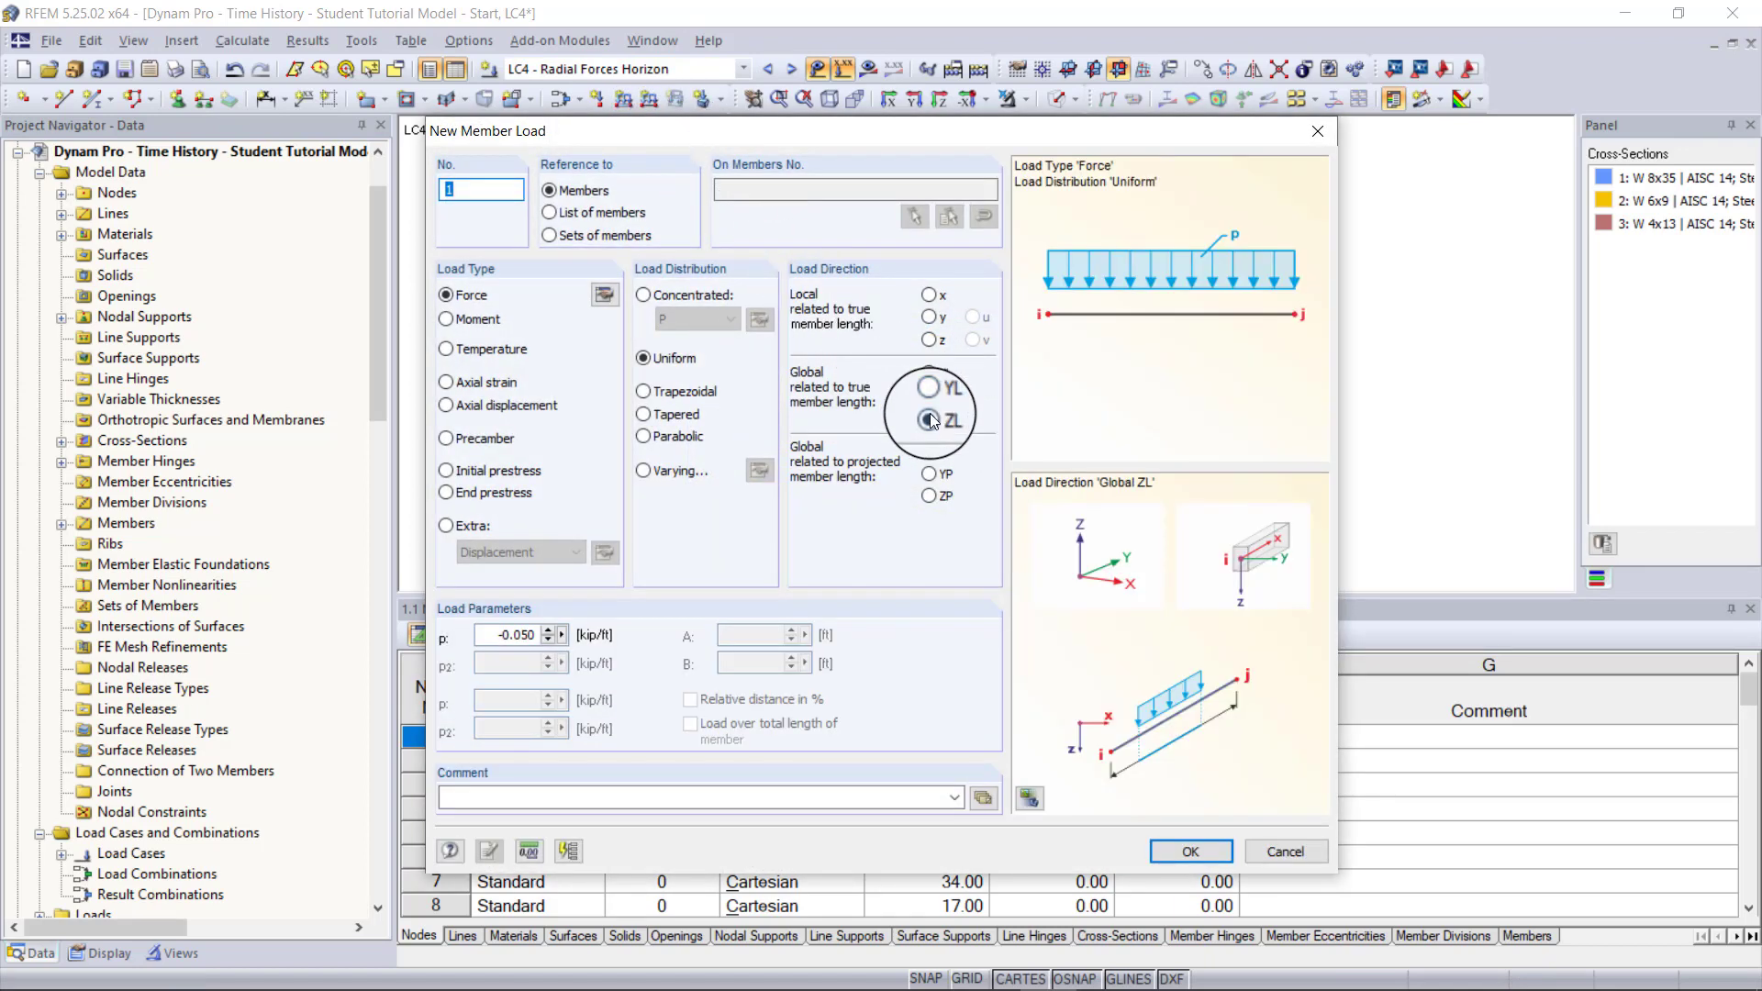
pyautogui.click(929, 375)
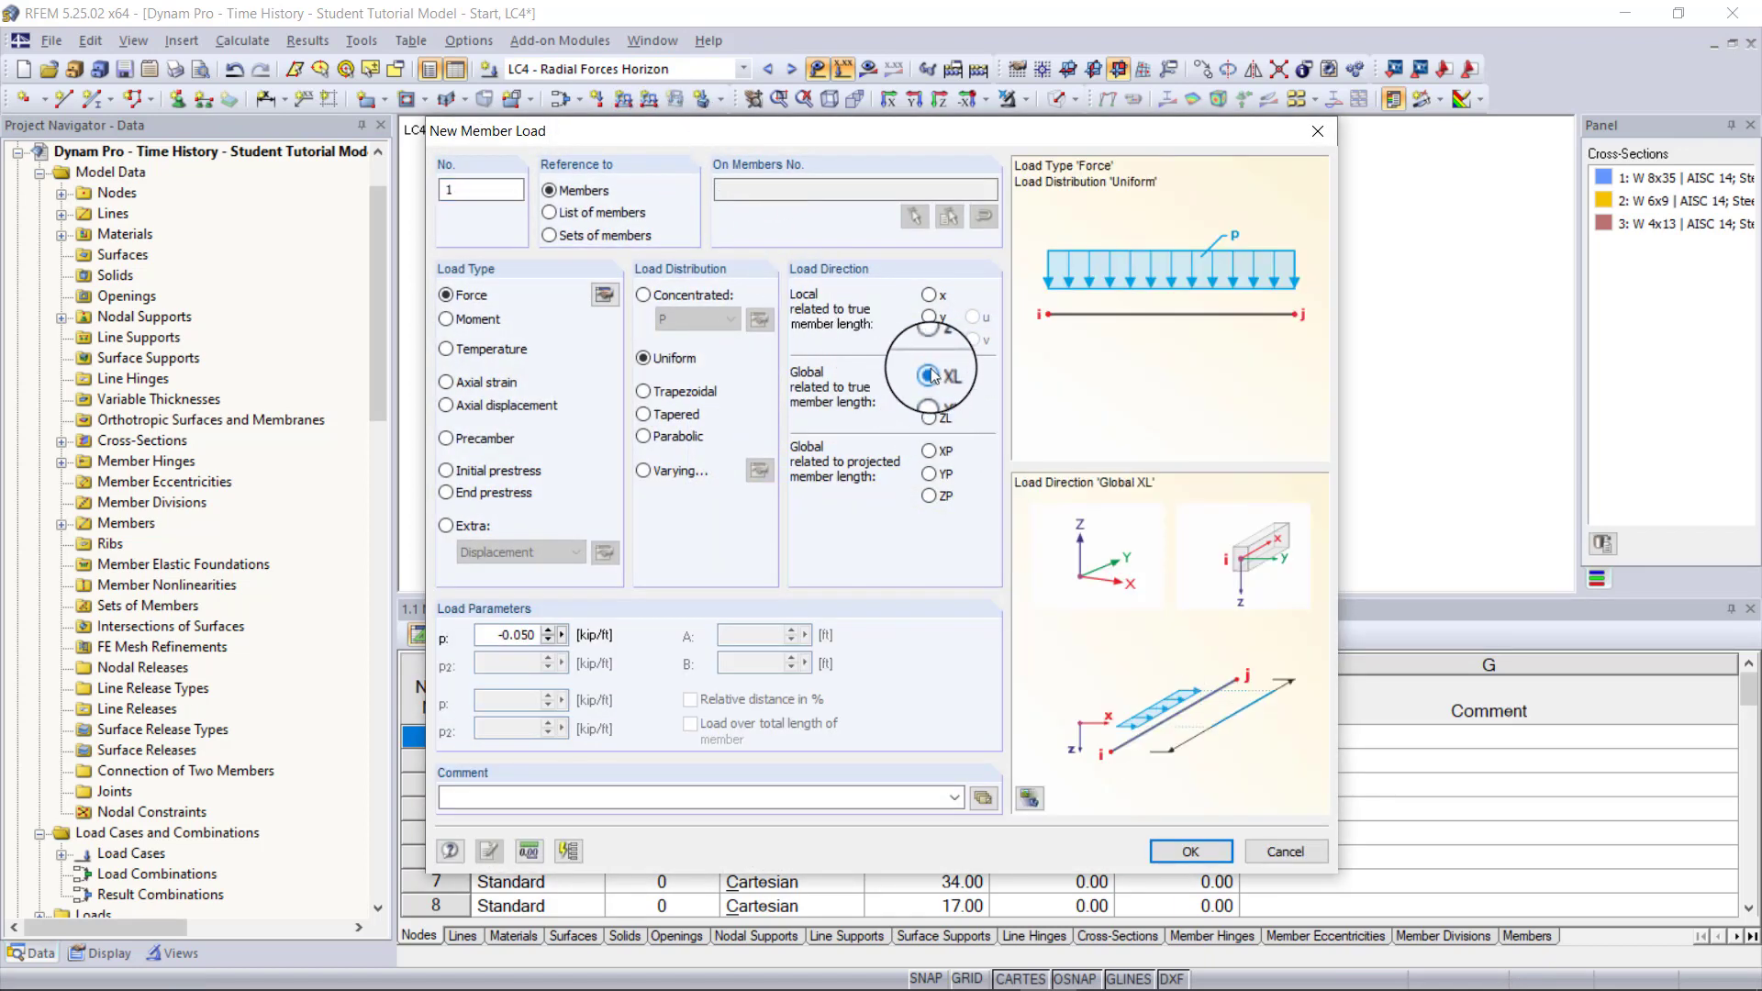
pyautogui.moveTo(797, 139); pyautogui.dragTo(1061, 166)
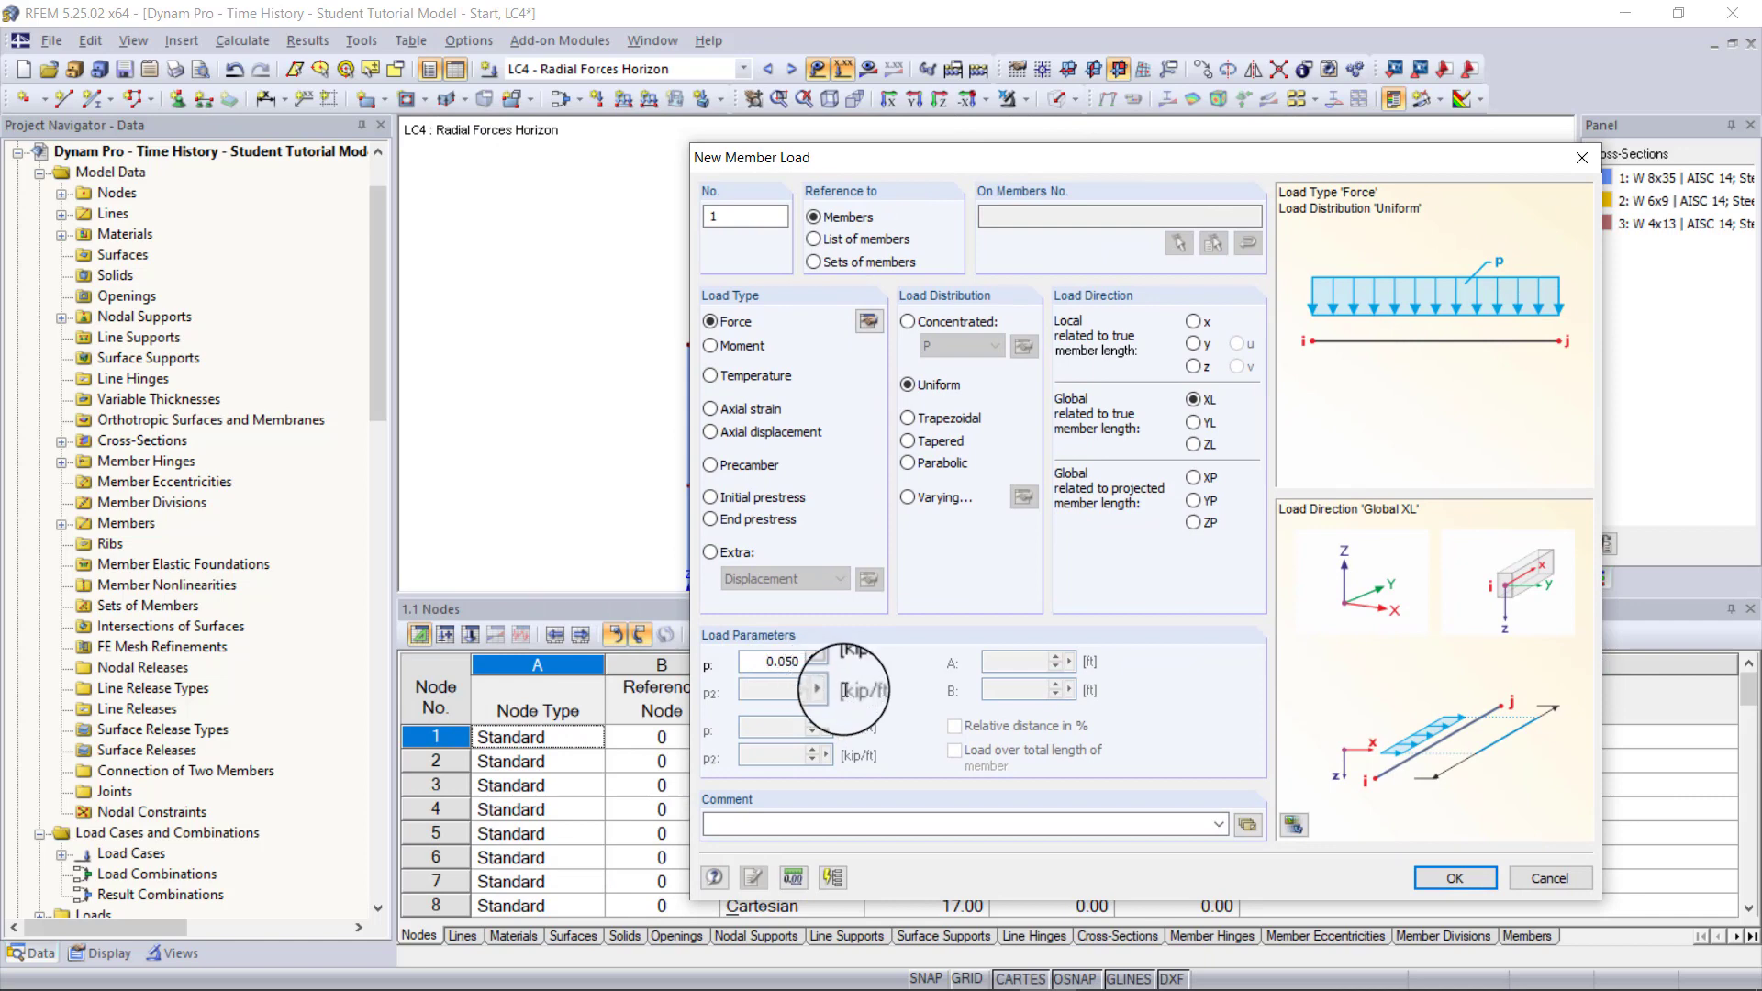
pyautogui.click(1435, 879)
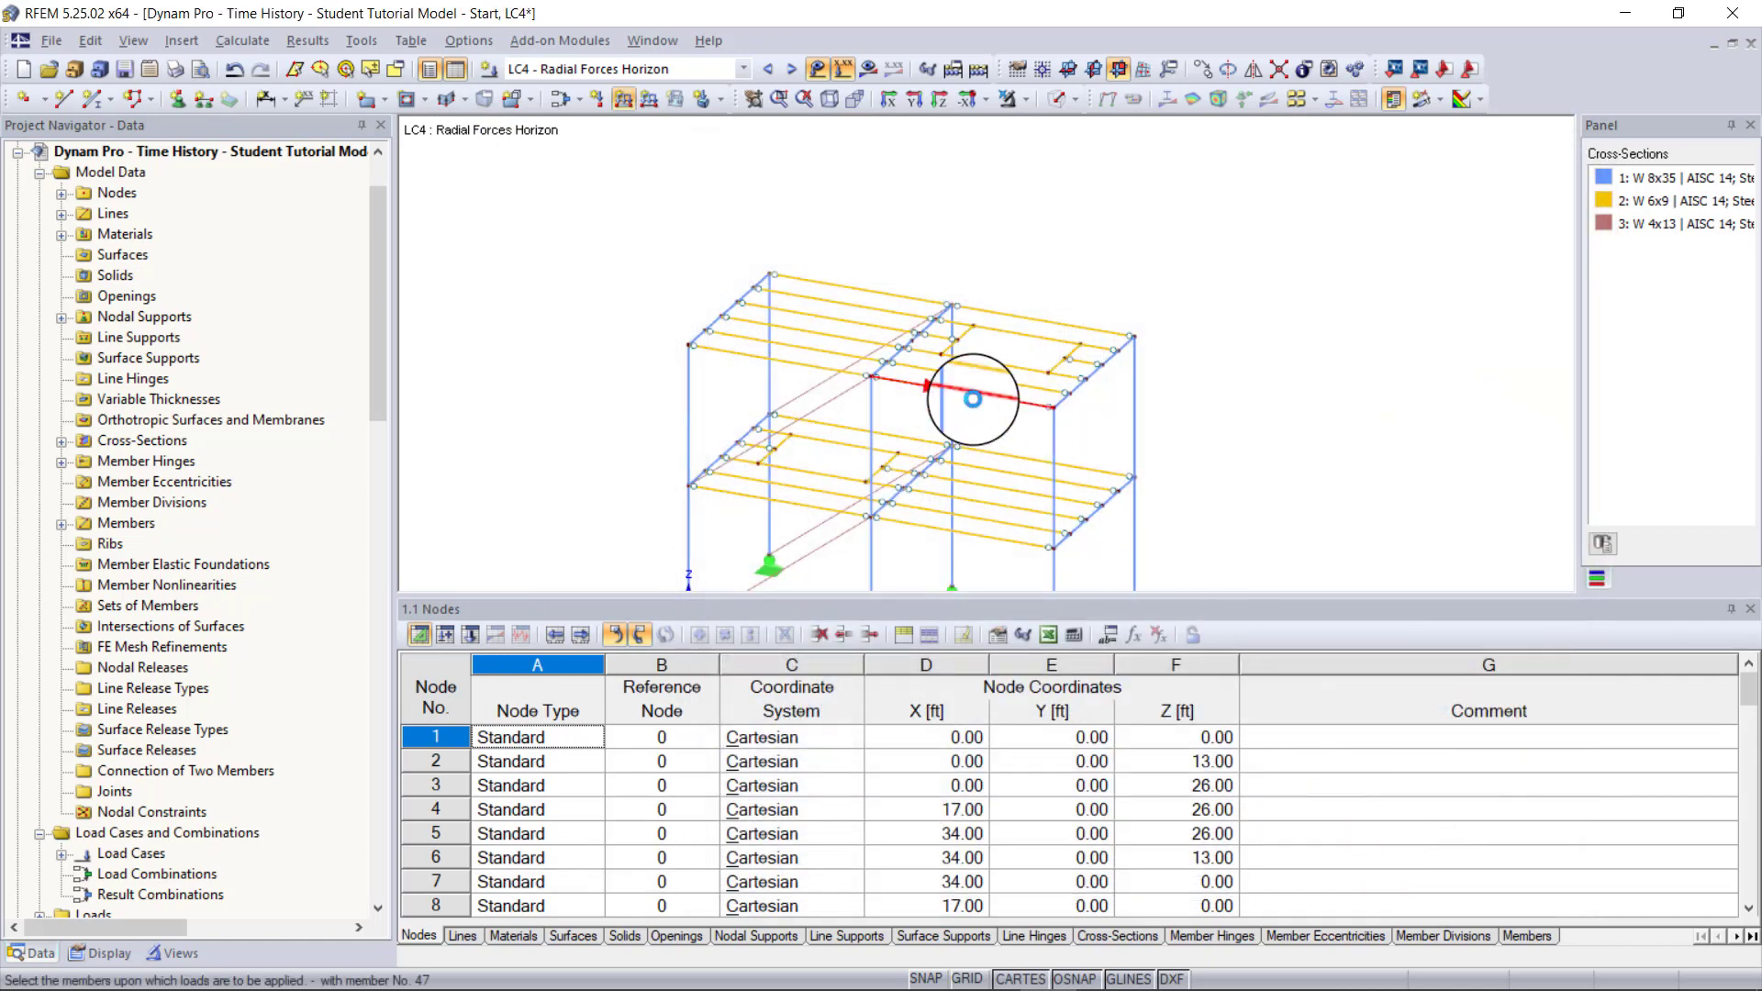
pyautogui.scroll(5, 964, 388)
# - Apply the 0.050 kip/ft horizontal load to members on both floors, then return to LC3
pyautogui.click(964, 388)
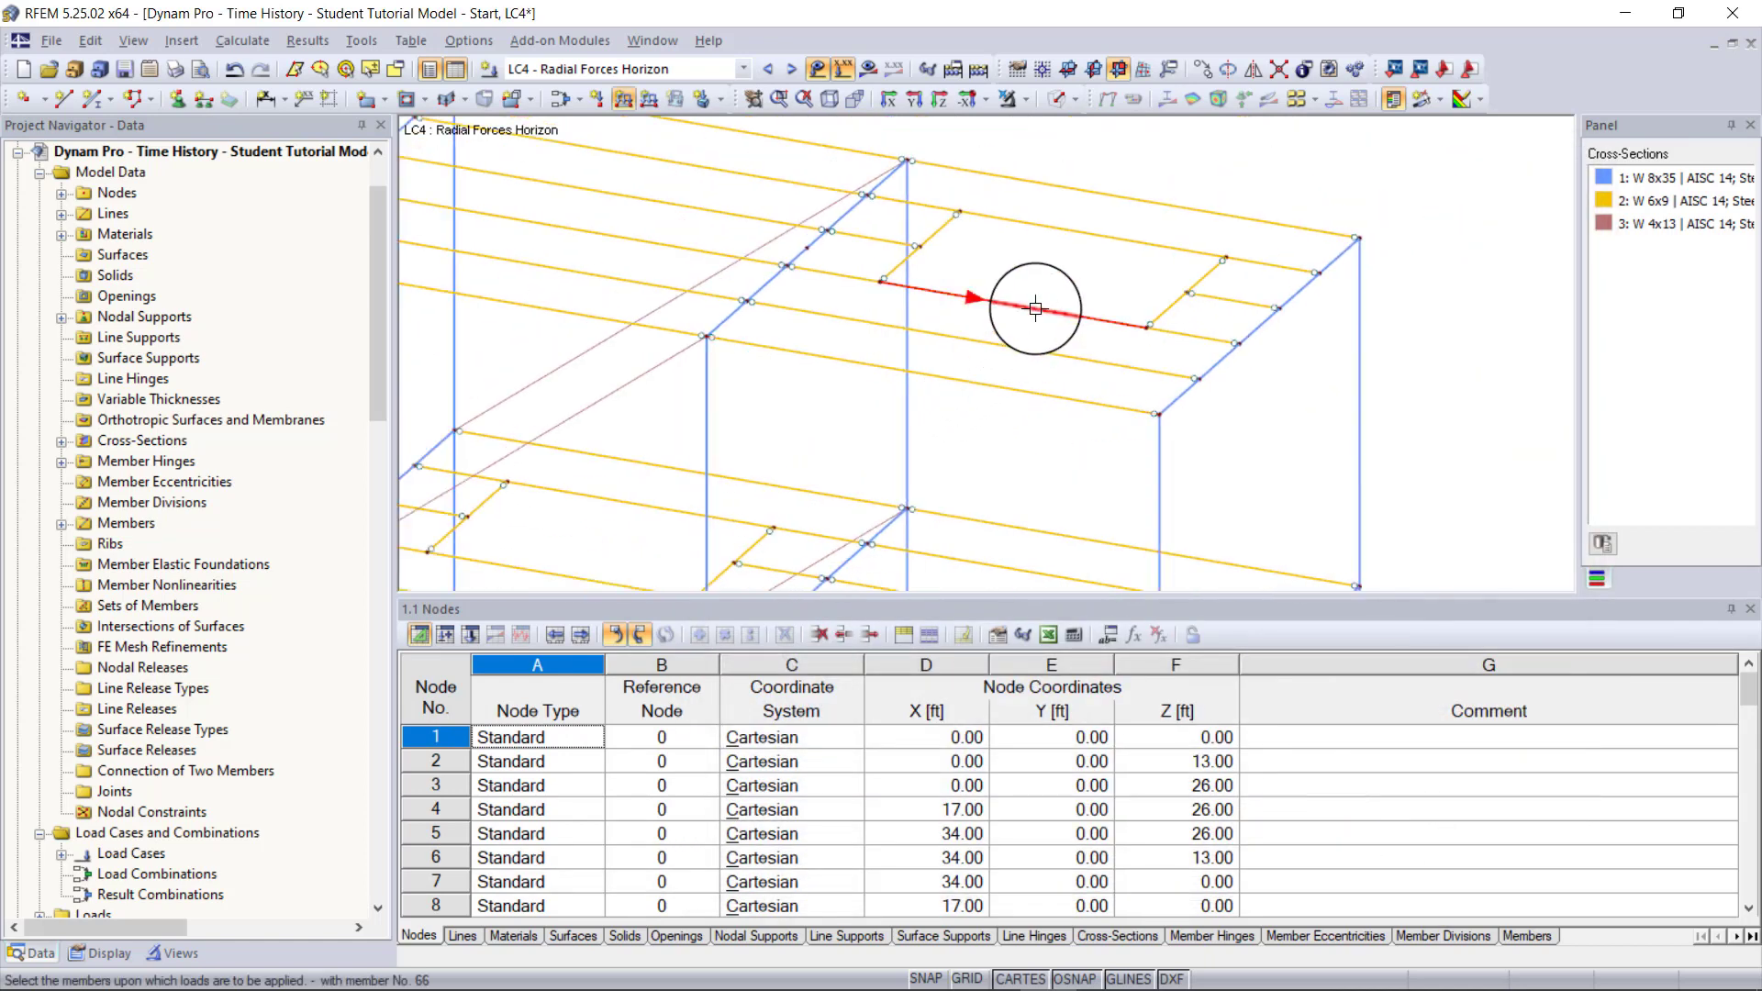
pyautogui.click(1192, 290)
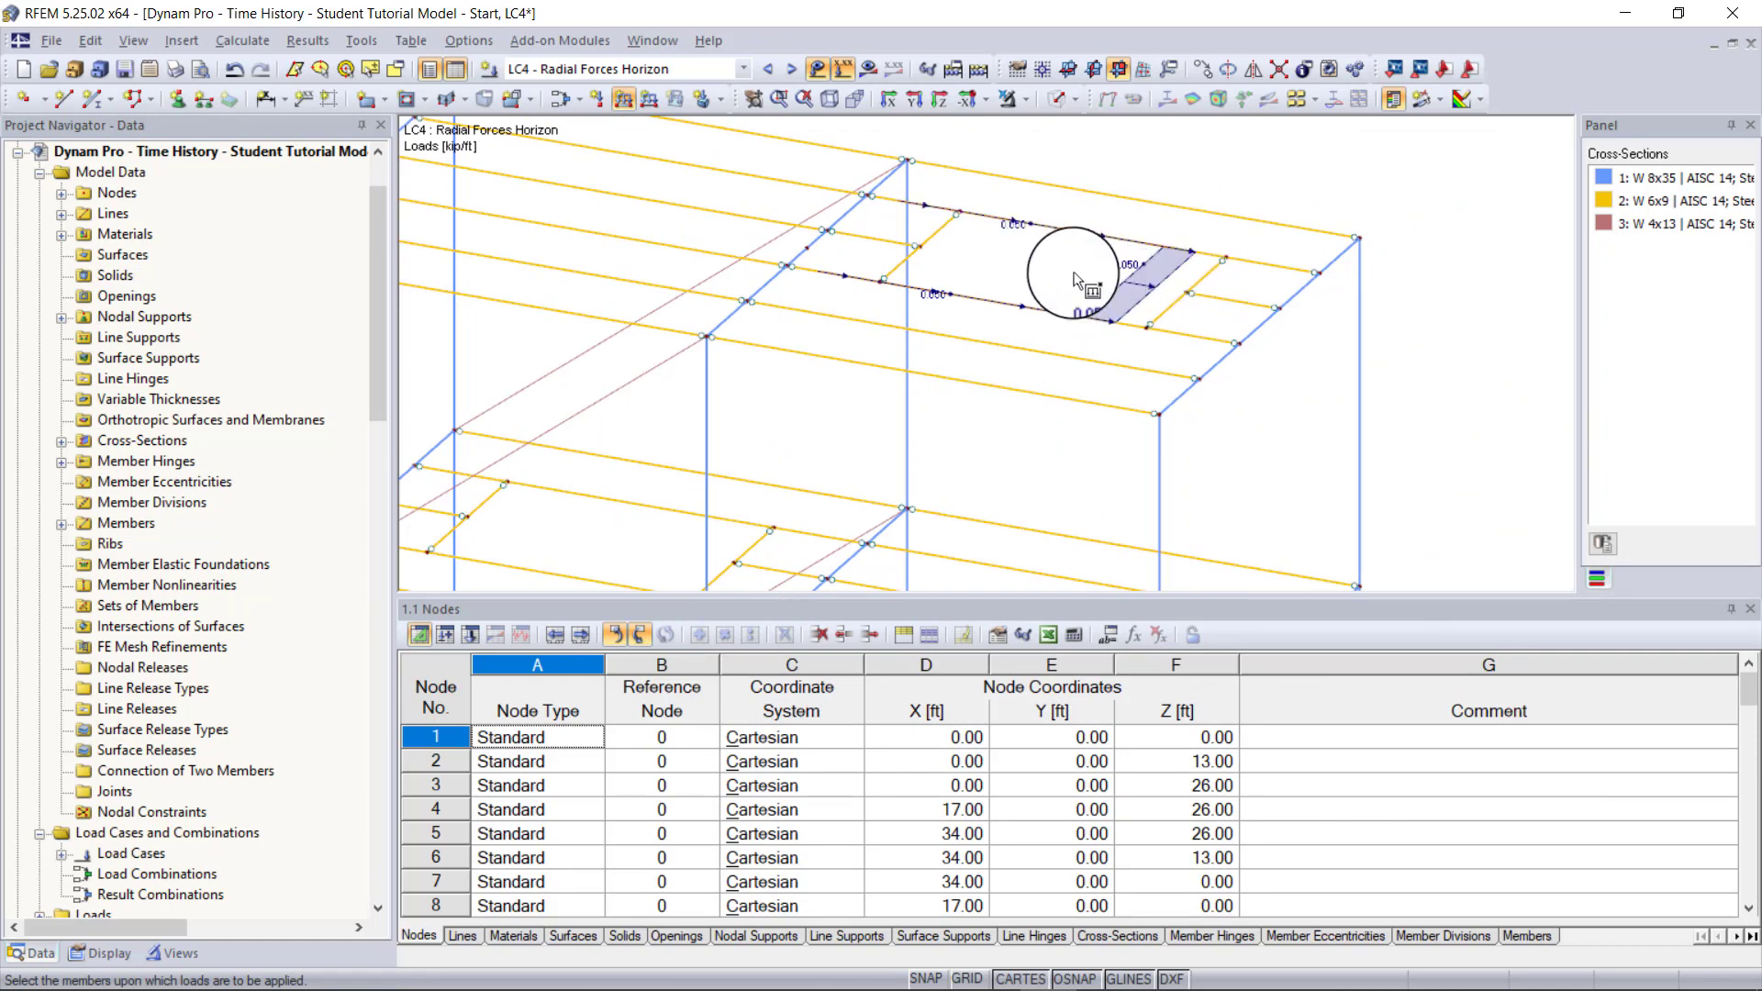
pyautogui.click(943, 230)
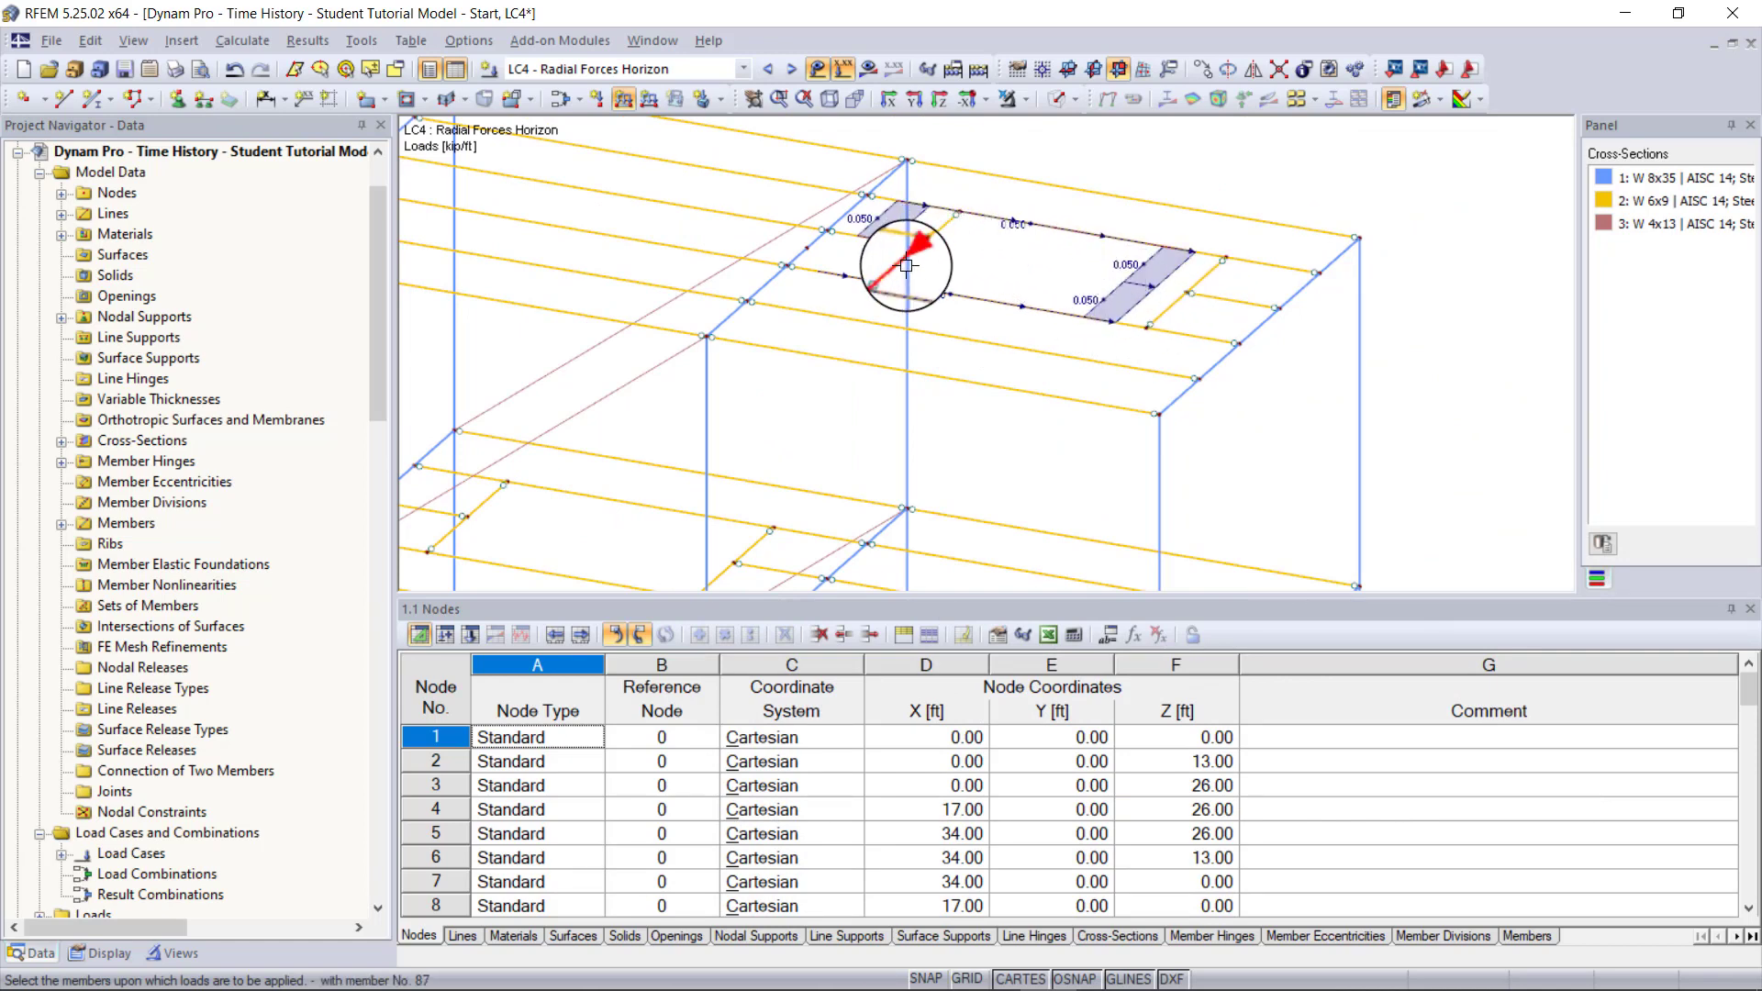
pyautogui.scroll(3, 904, 288)
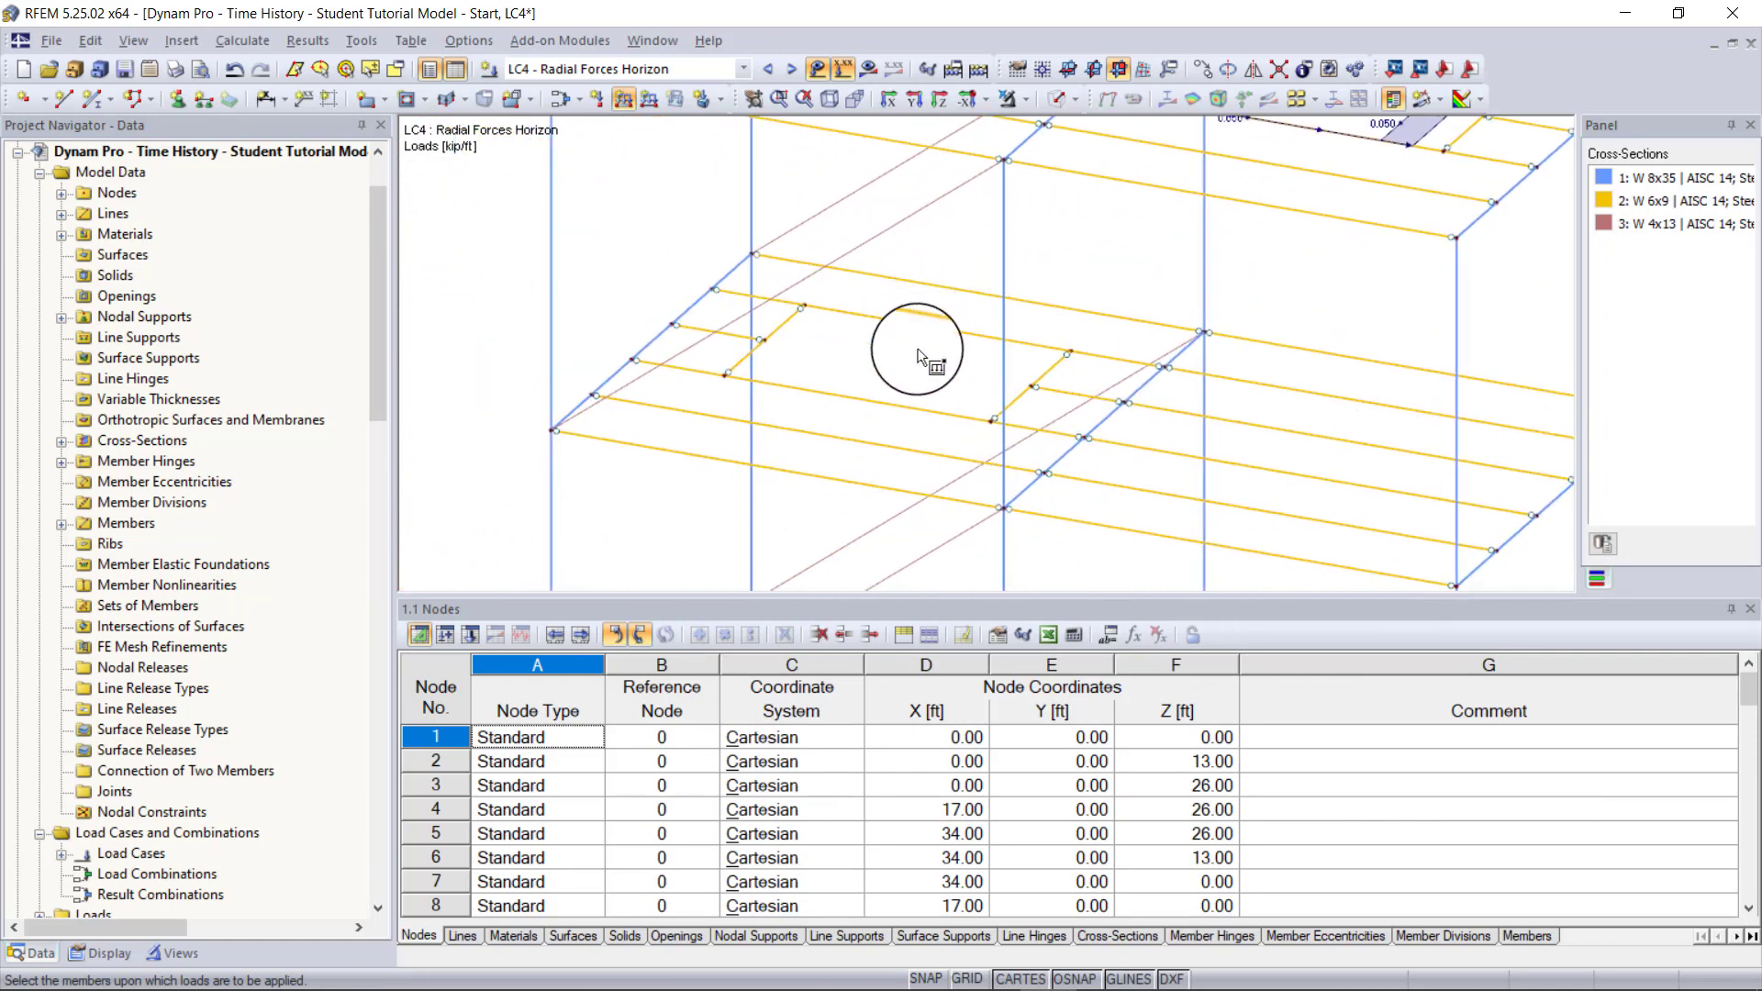
pyautogui.click(936, 409)
pyautogui.click(1015, 401)
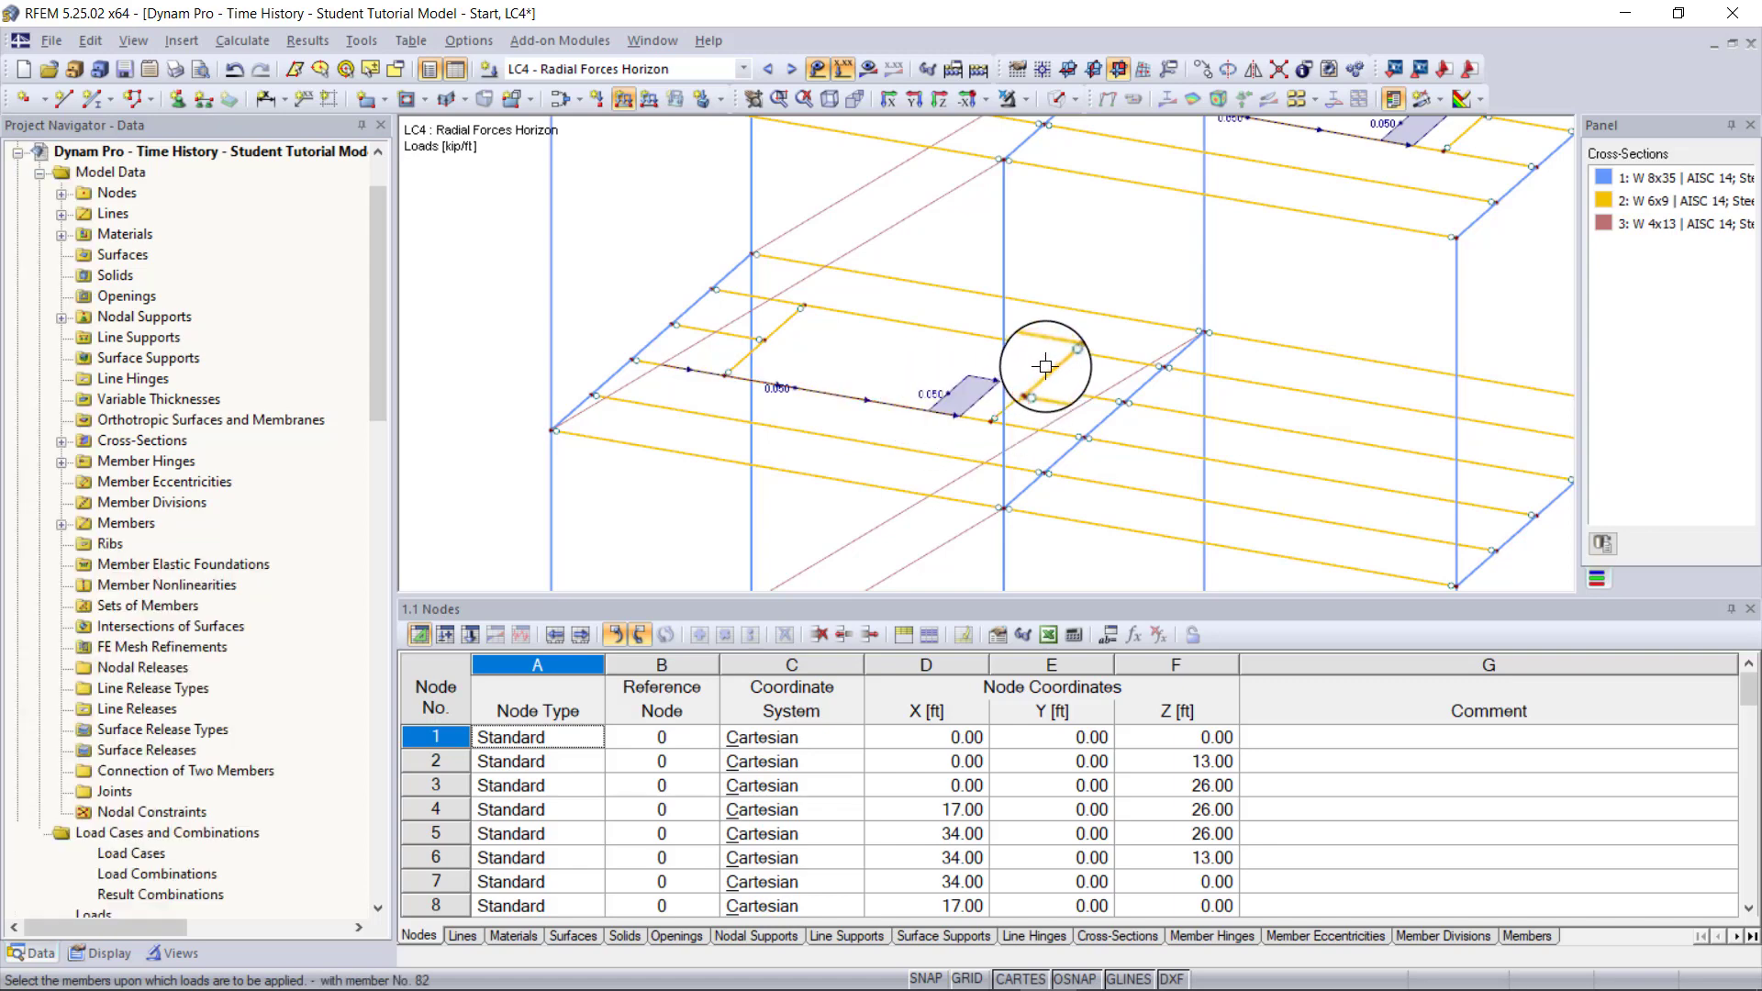
pyautogui.scroll(-5, 1044, 366)
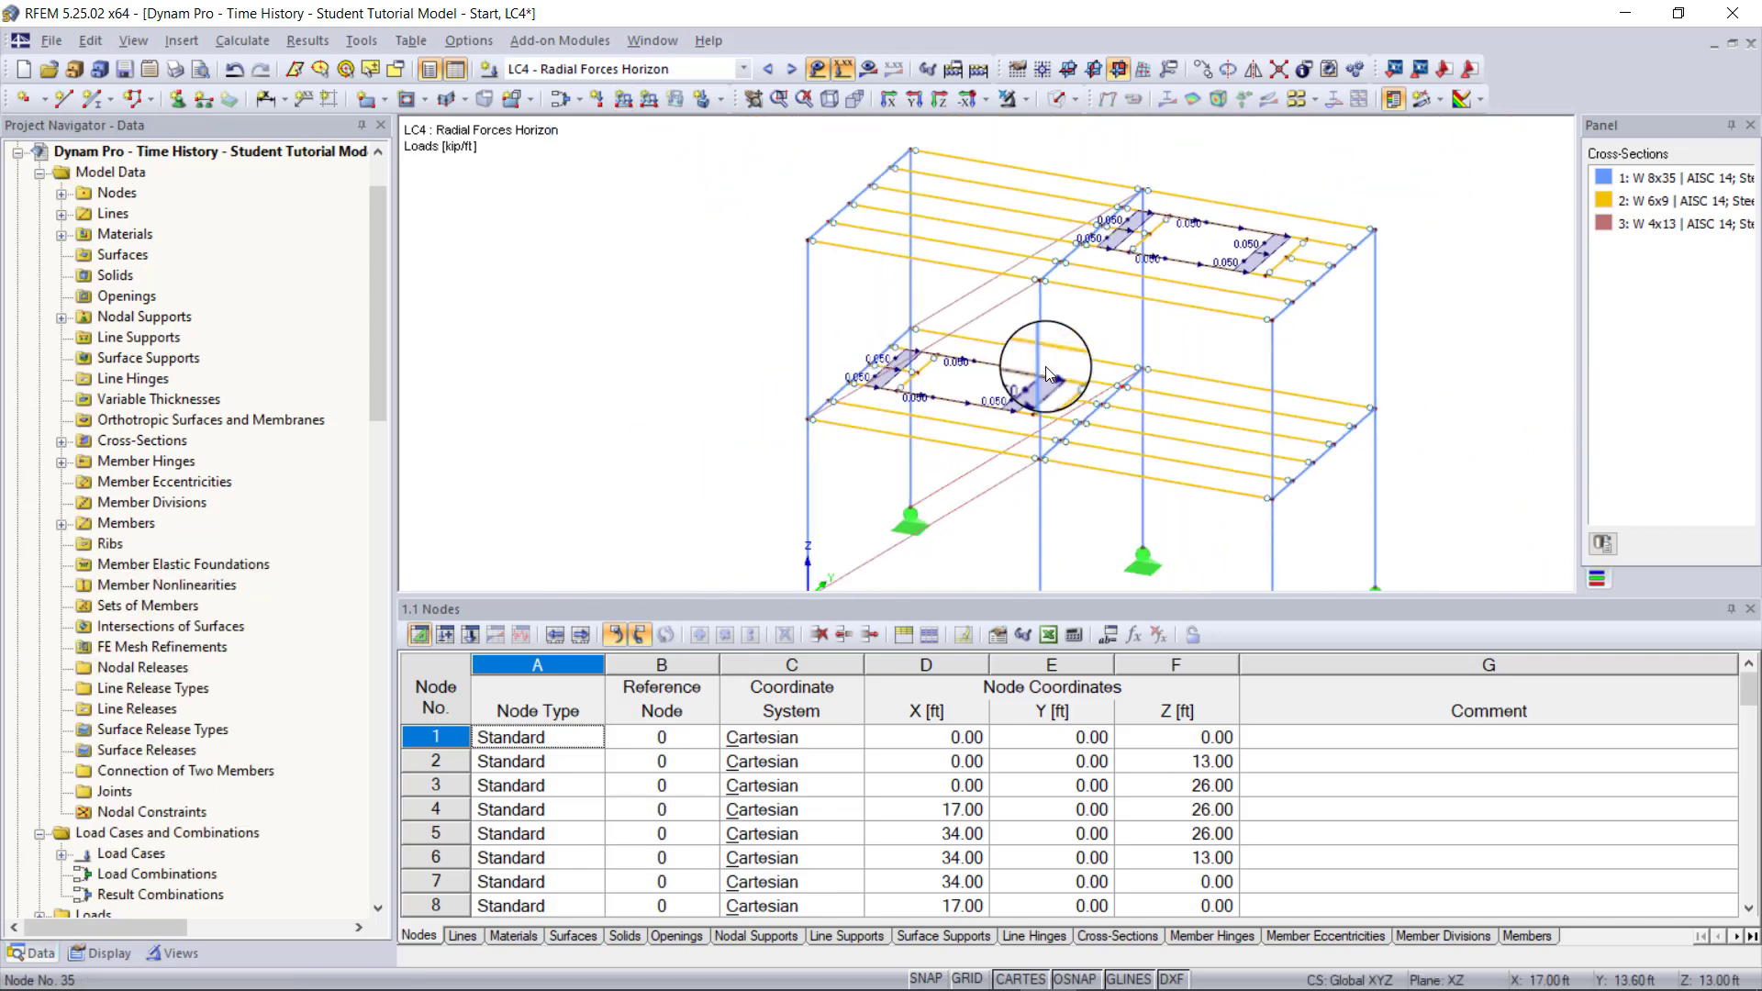
pyautogui.click(769, 71)
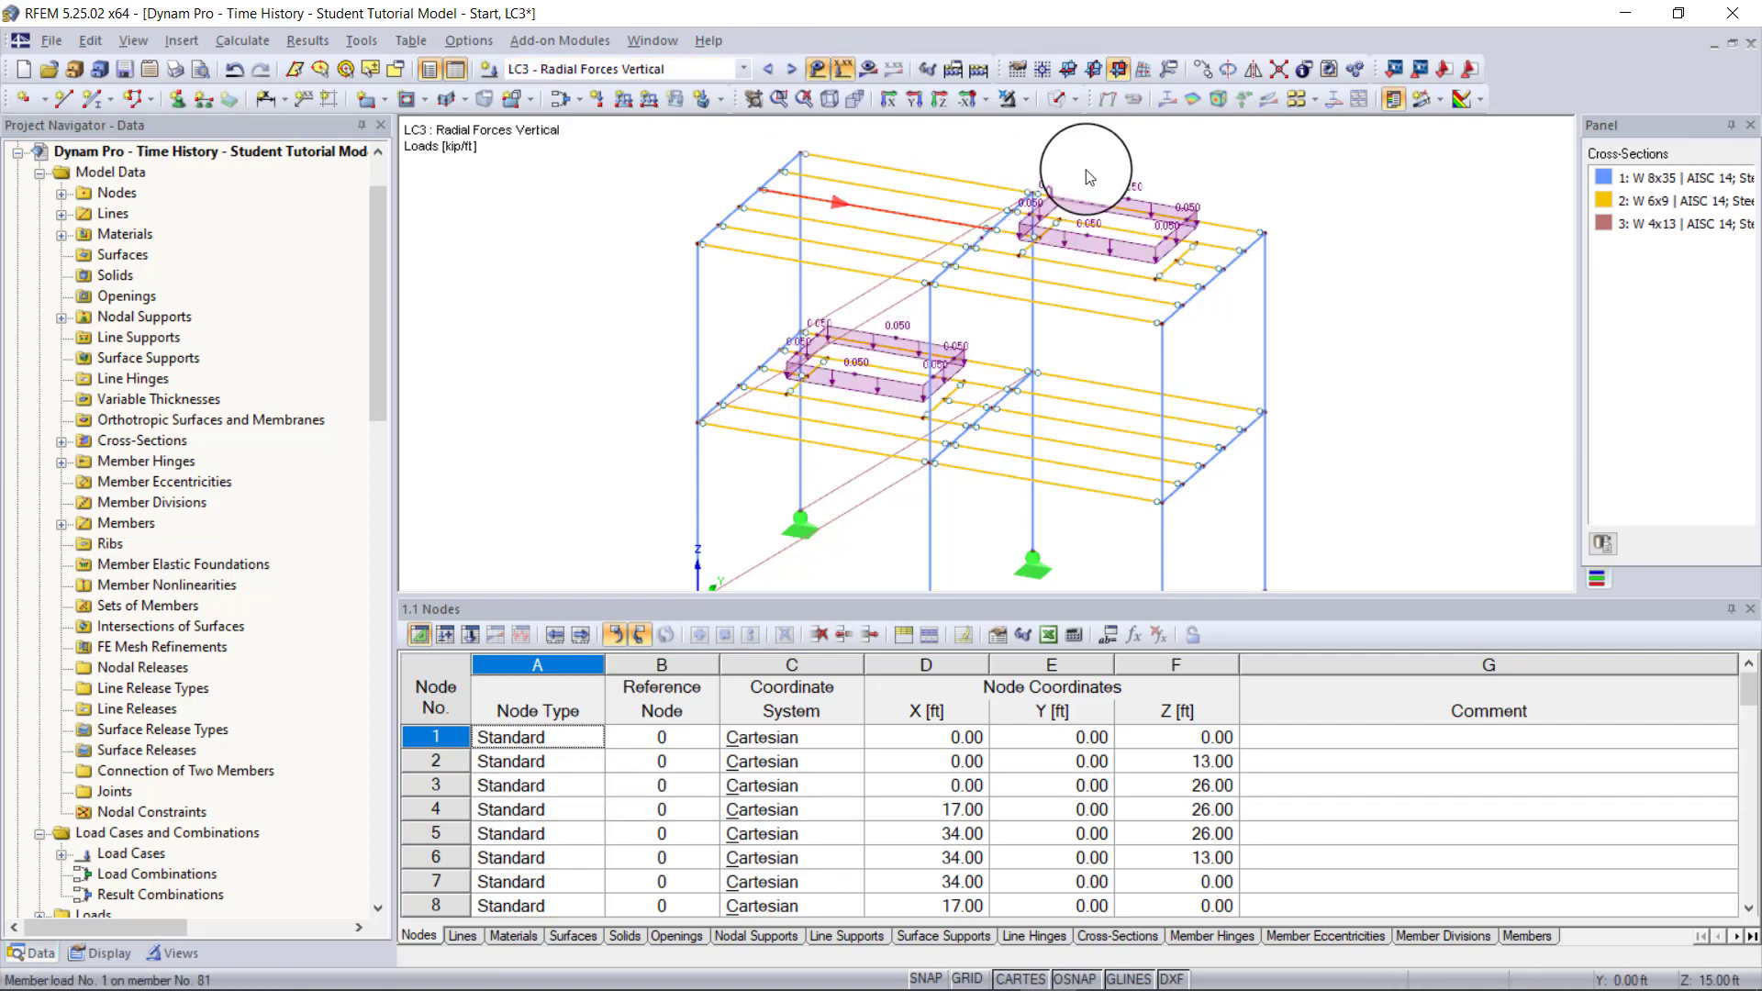
# - Launch RF-DYNAM Pro - Dynamic analysis from the Add-on Modules in the Project Navigator
pyautogui.scroll(-3, 1335, 259)
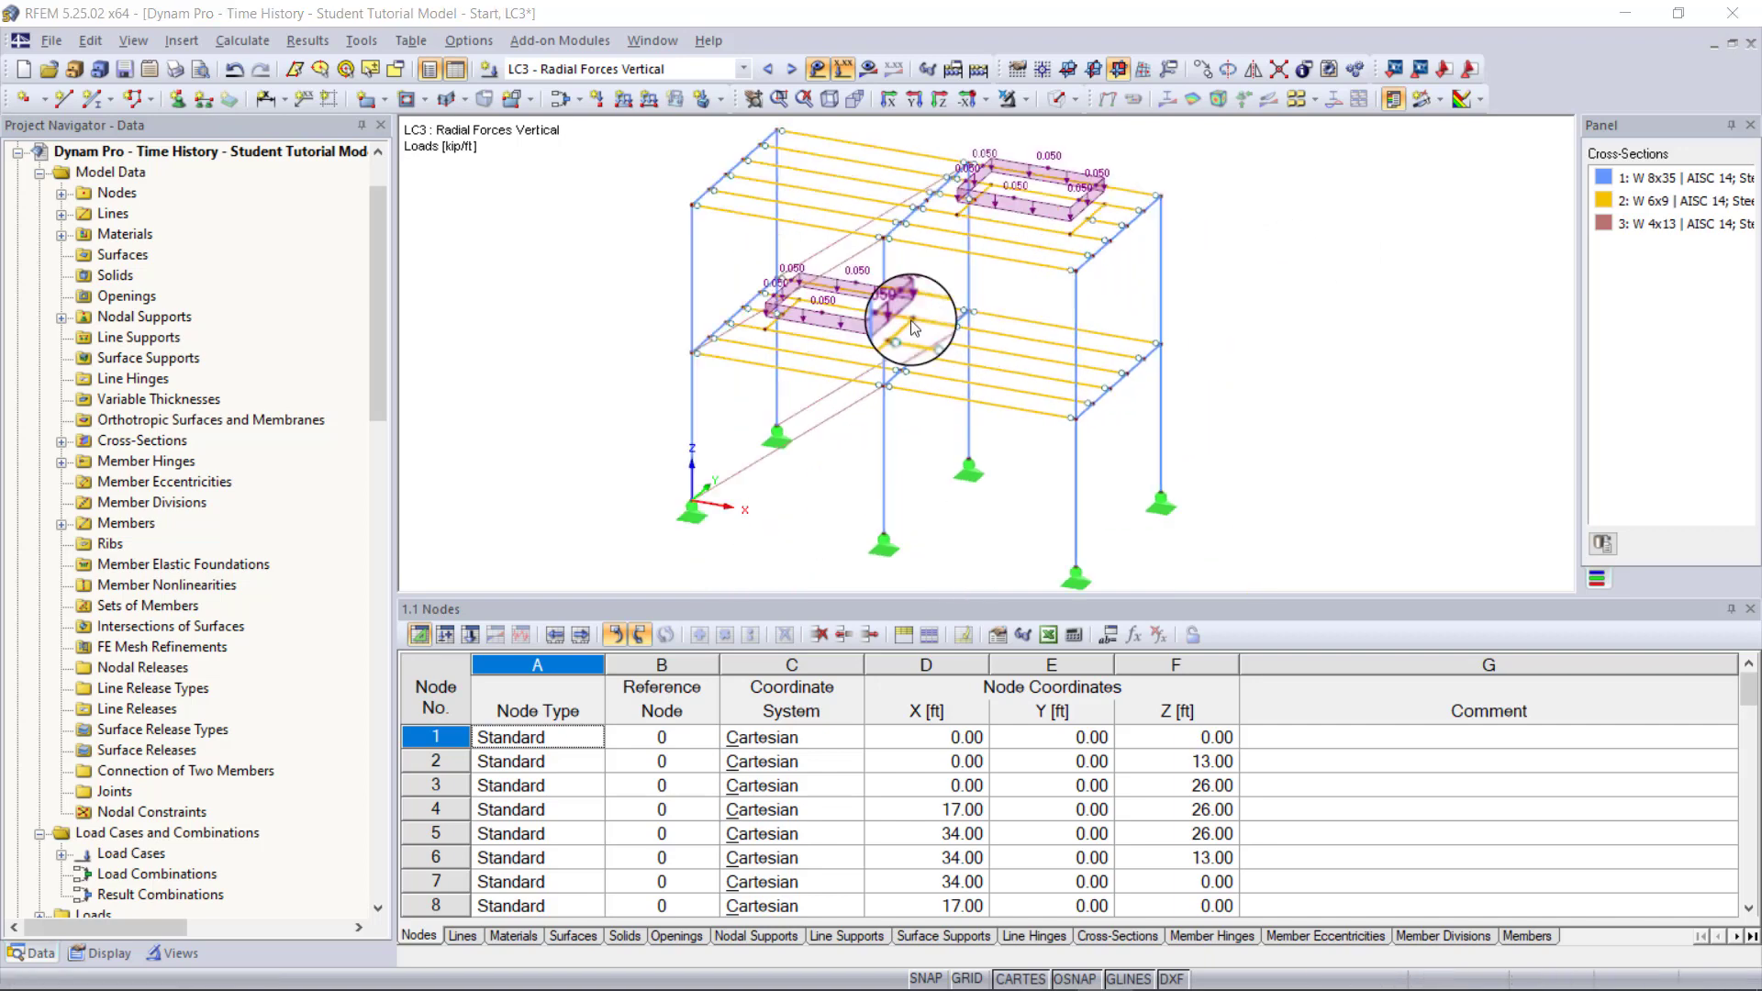
pyautogui.scroll(-10, 211, 443)
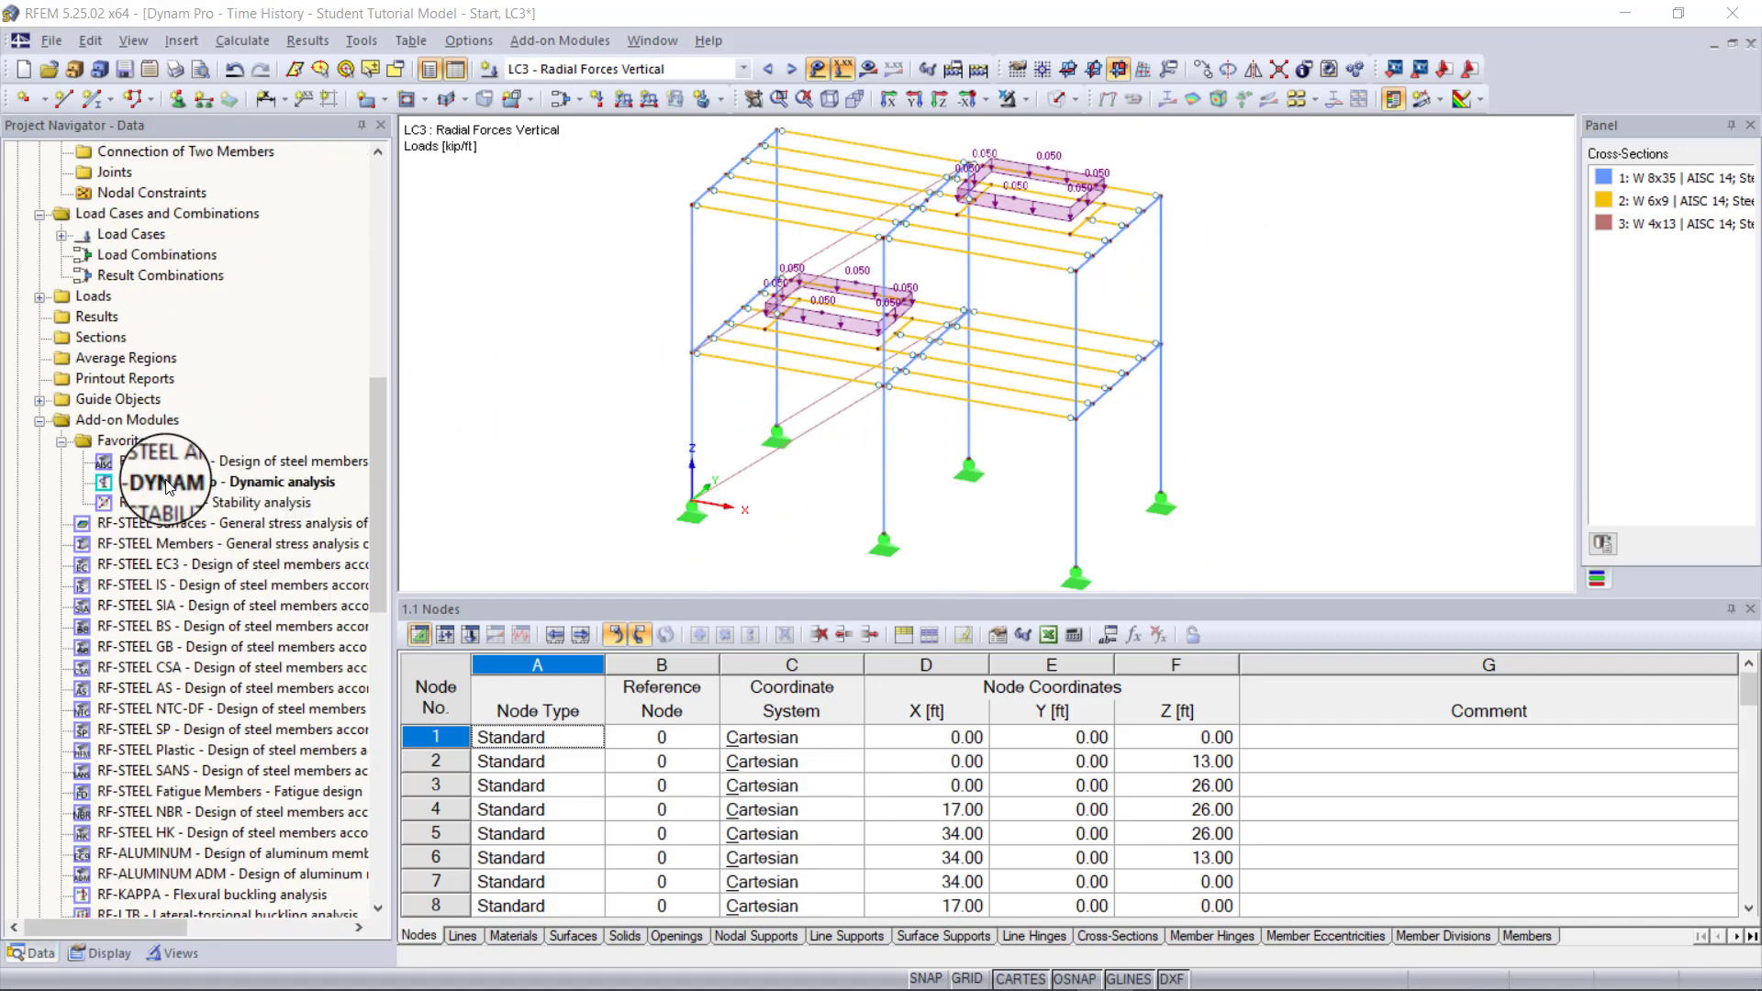
pyautogui.doubleClick(168, 484)
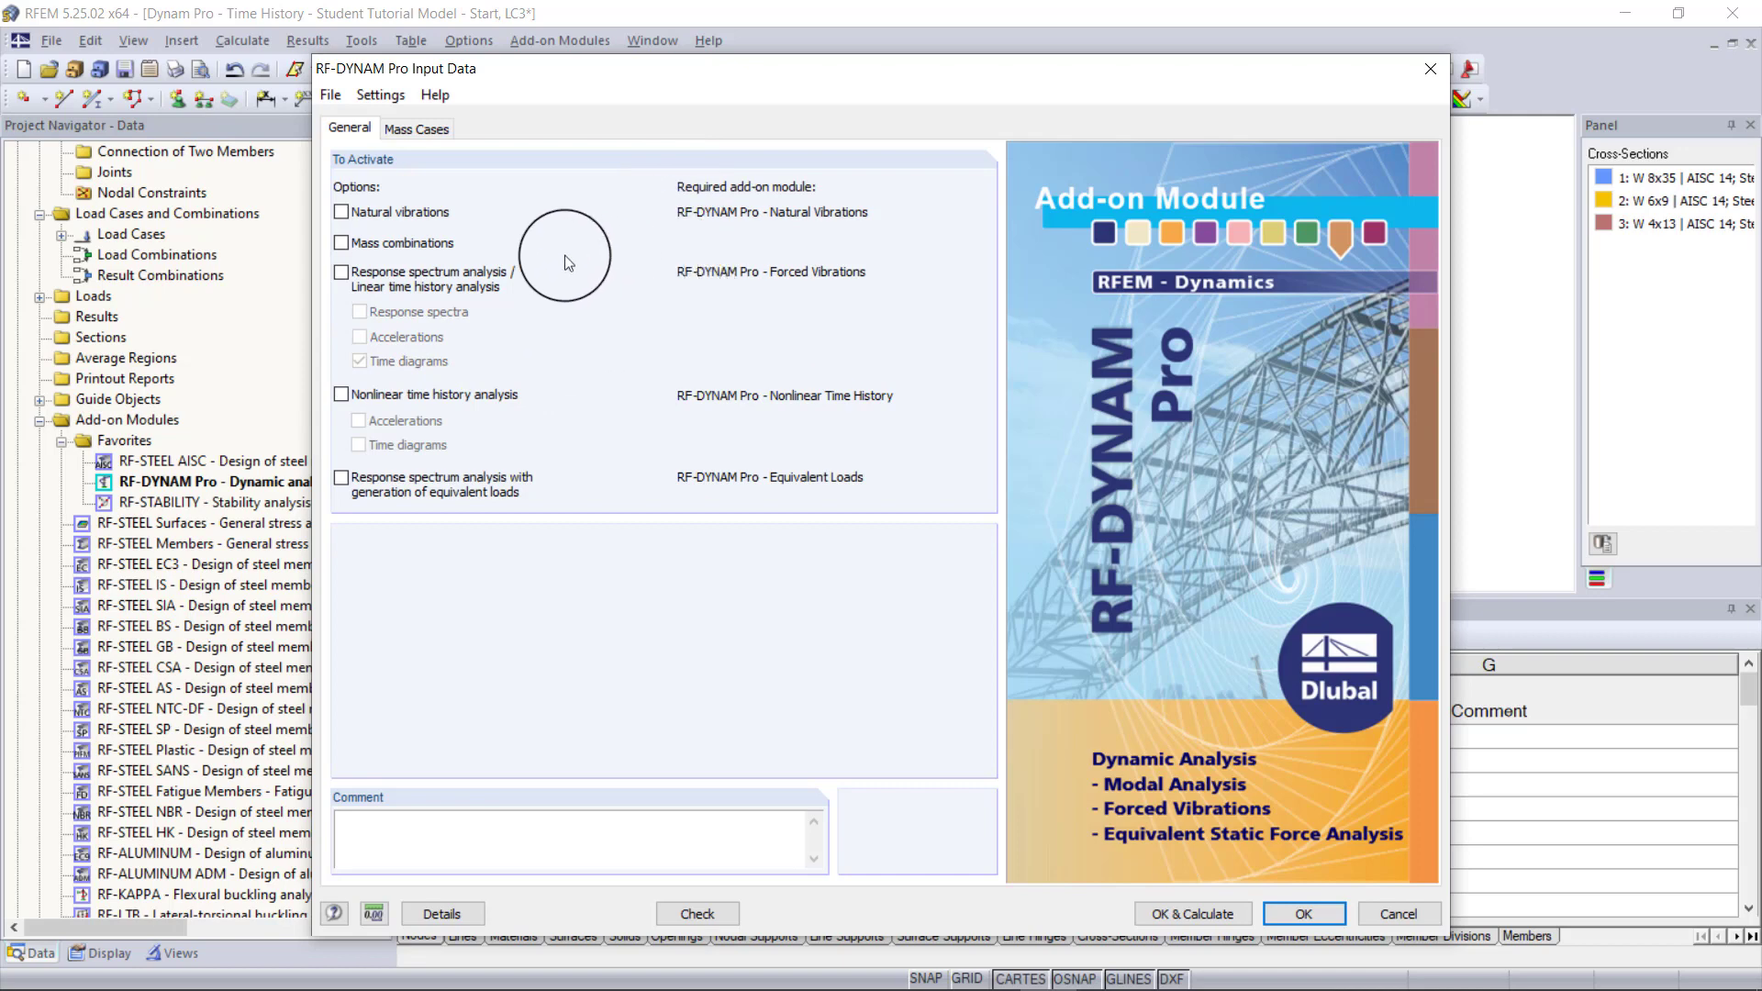
# - Enable Natural vibrations and Mass combinations on the General tab
pyautogui.click(392, 211)
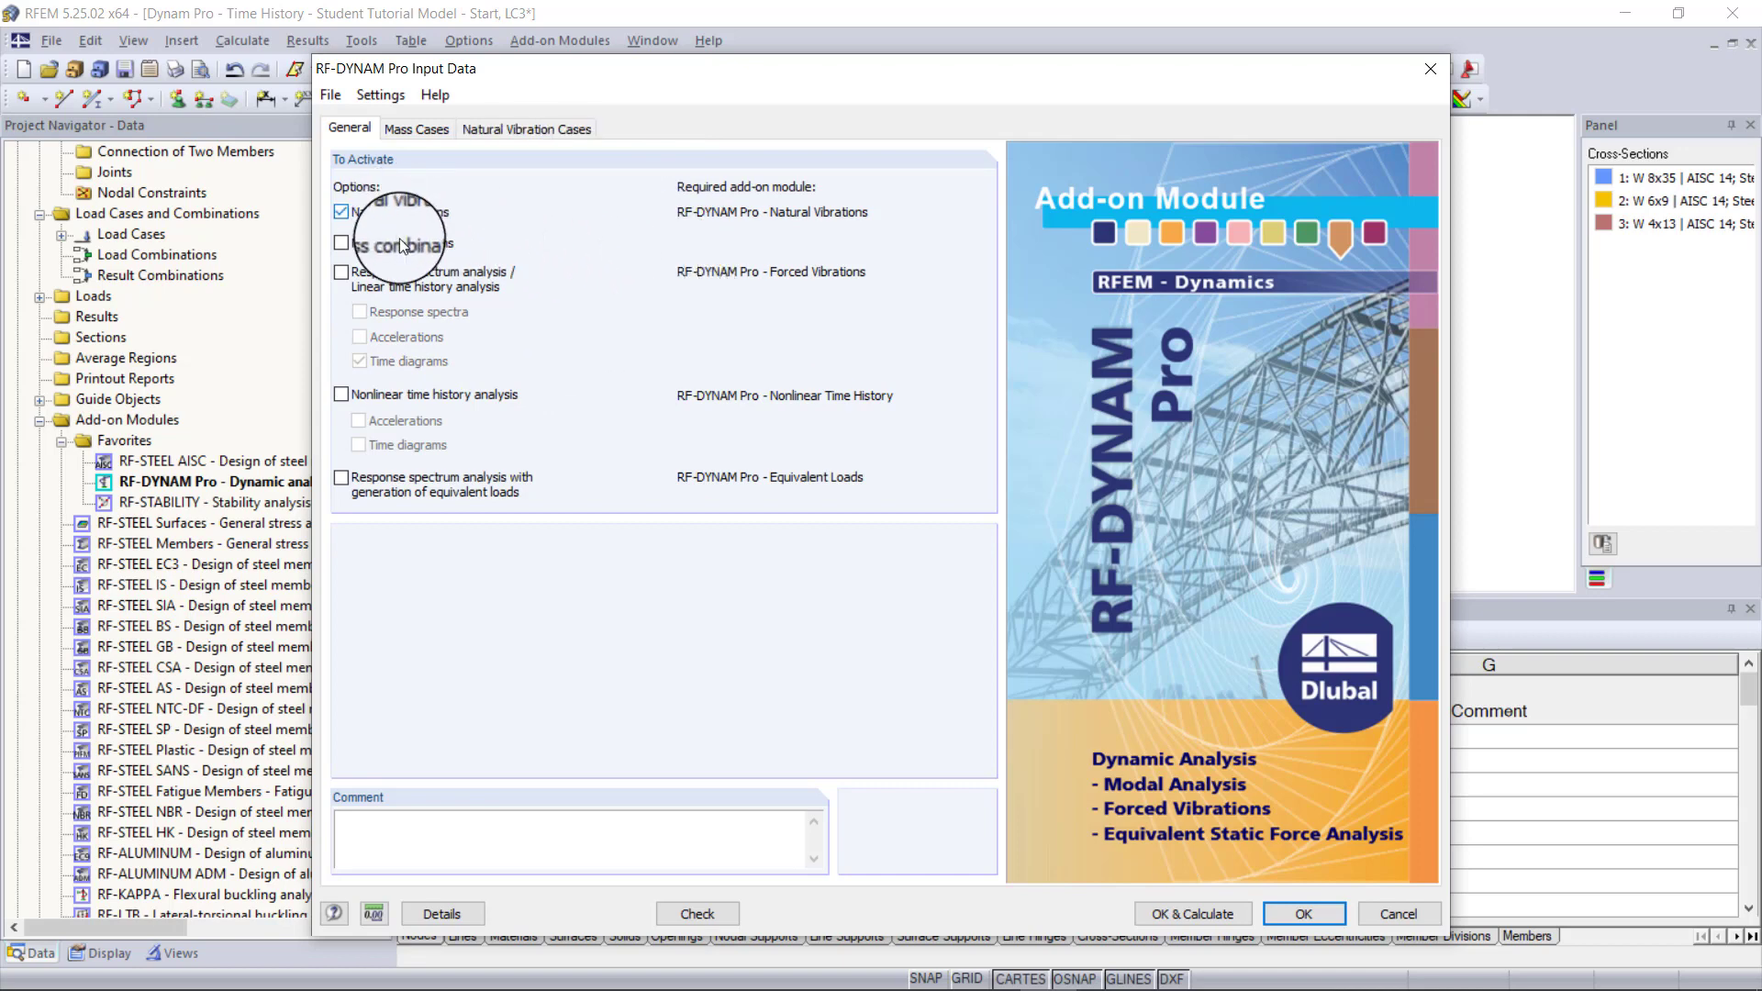
pyautogui.click(399, 241)
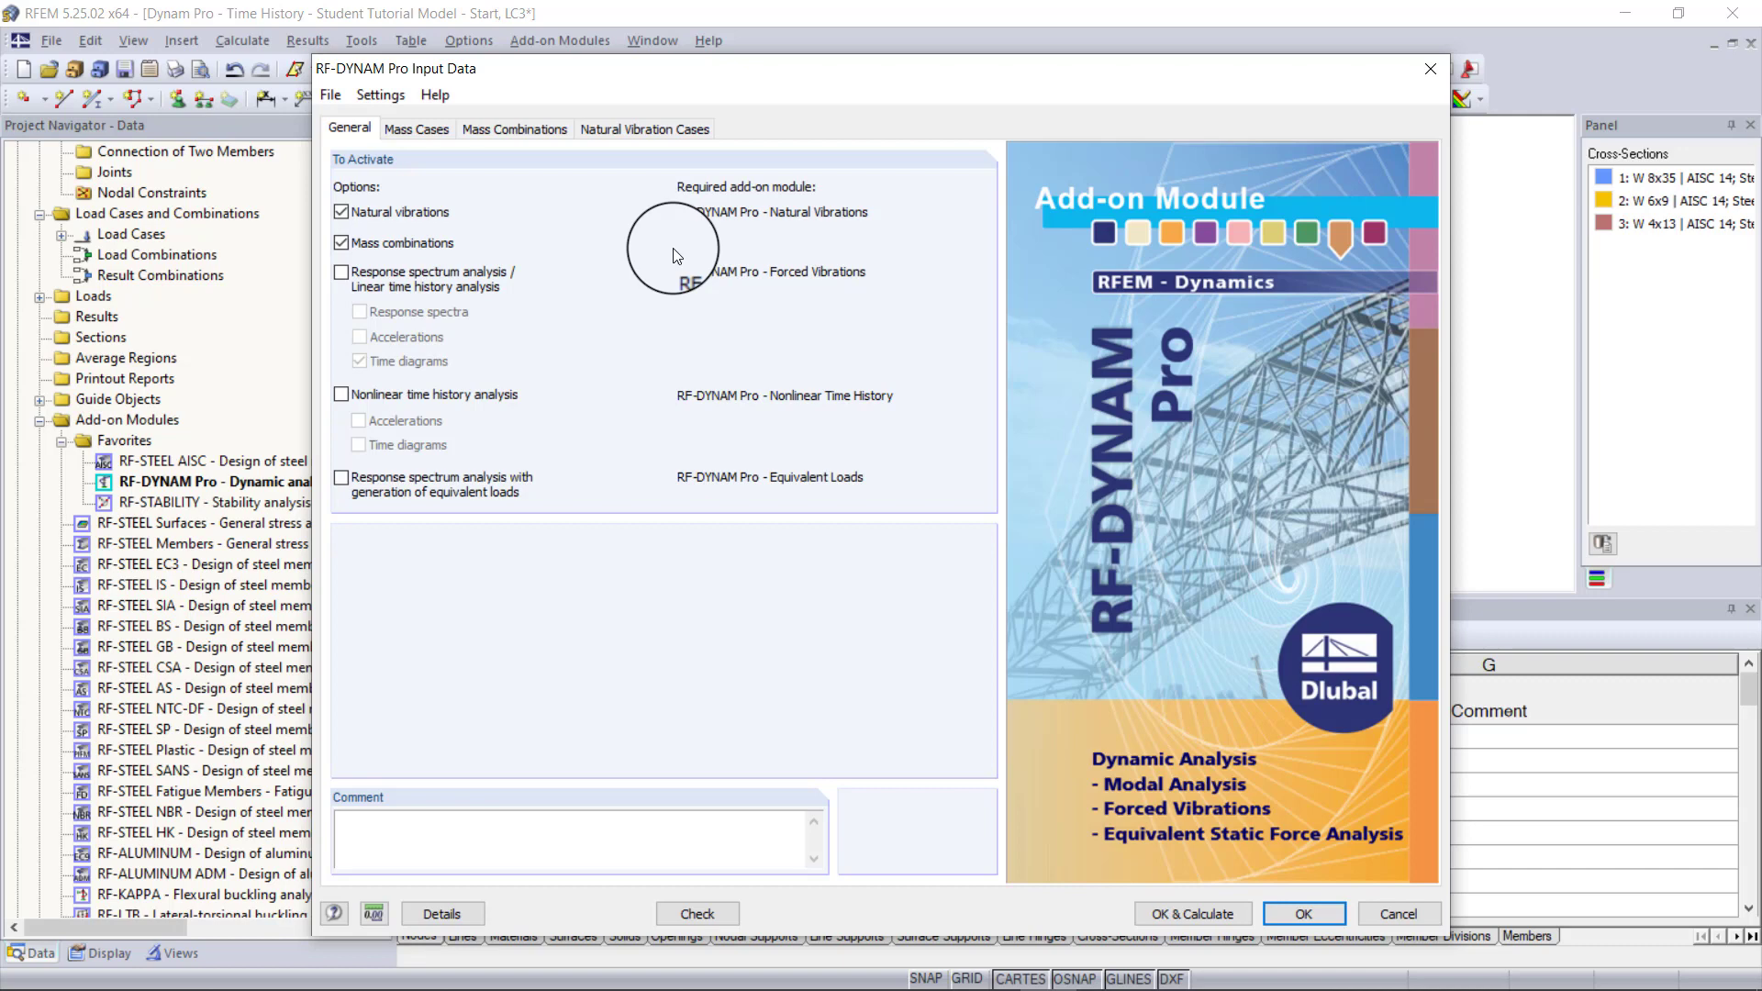
# - Define mass case MC1 'Dead load' using LC1 force components instead of self-weight
pyautogui.click(444, 126)
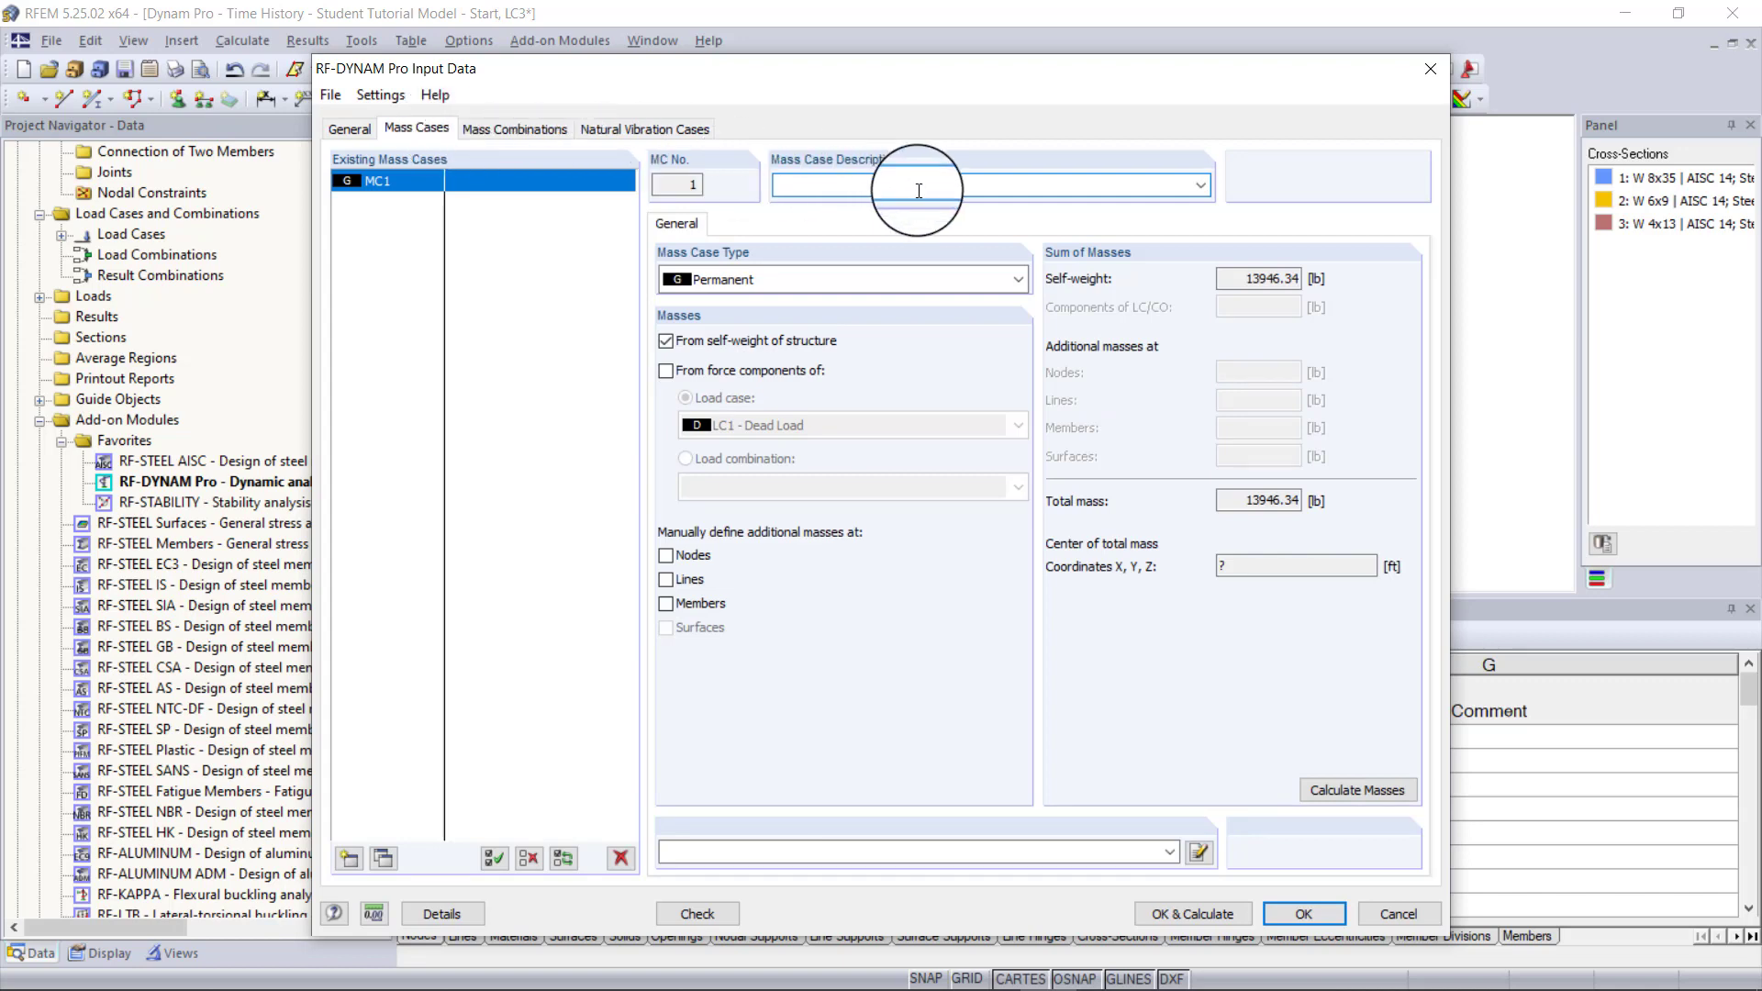
pyautogui.write('Dead load')
pyautogui.click(747, 343)
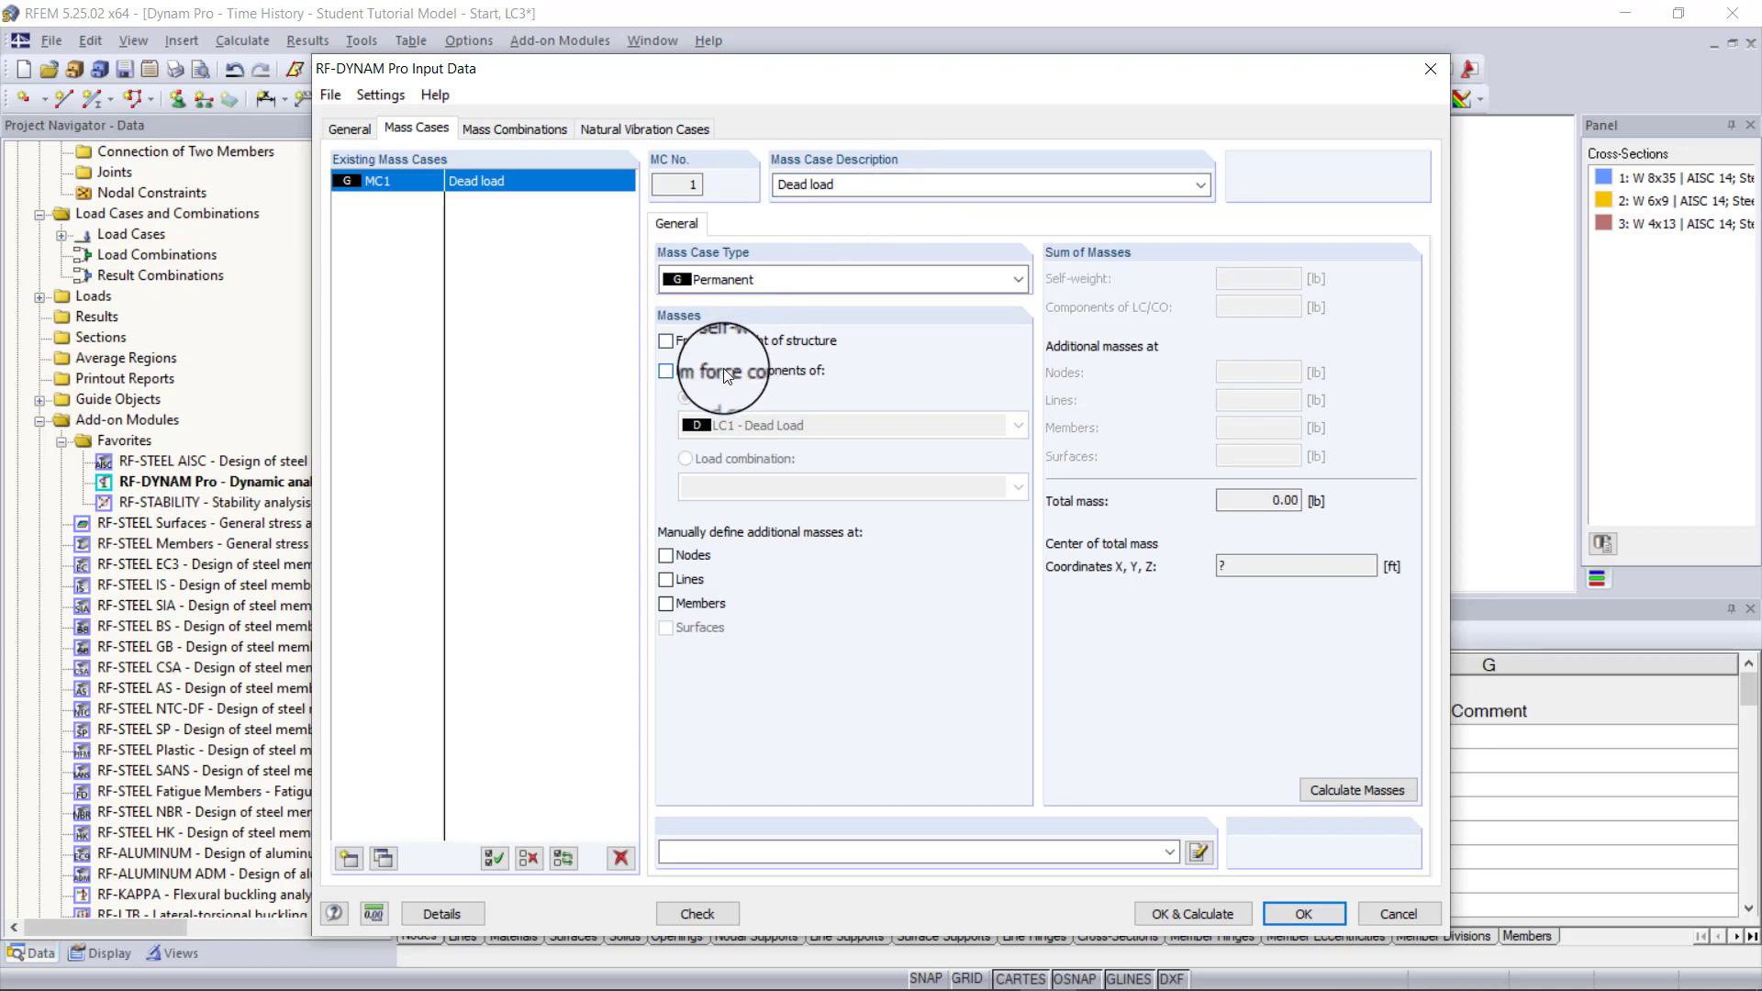
pyautogui.click(724, 370)
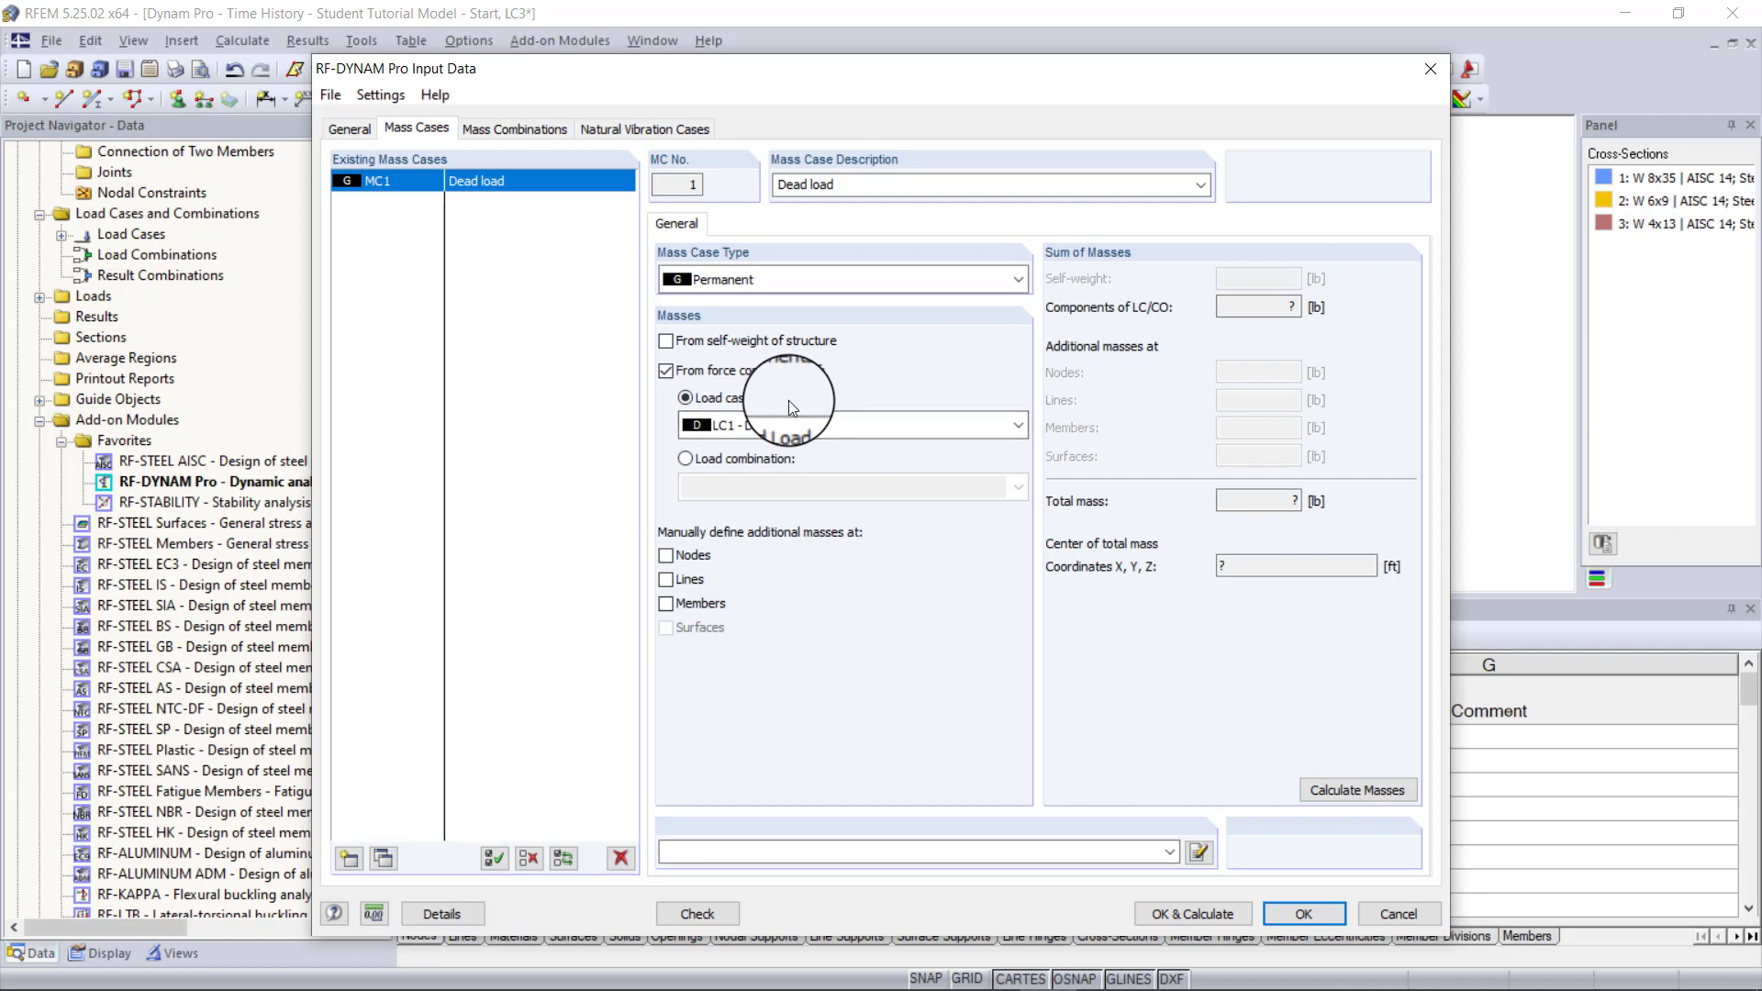
# - Add mass case MC2 'Machine' using force components of LC2 - Machine load
pyautogui.click(350, 858)
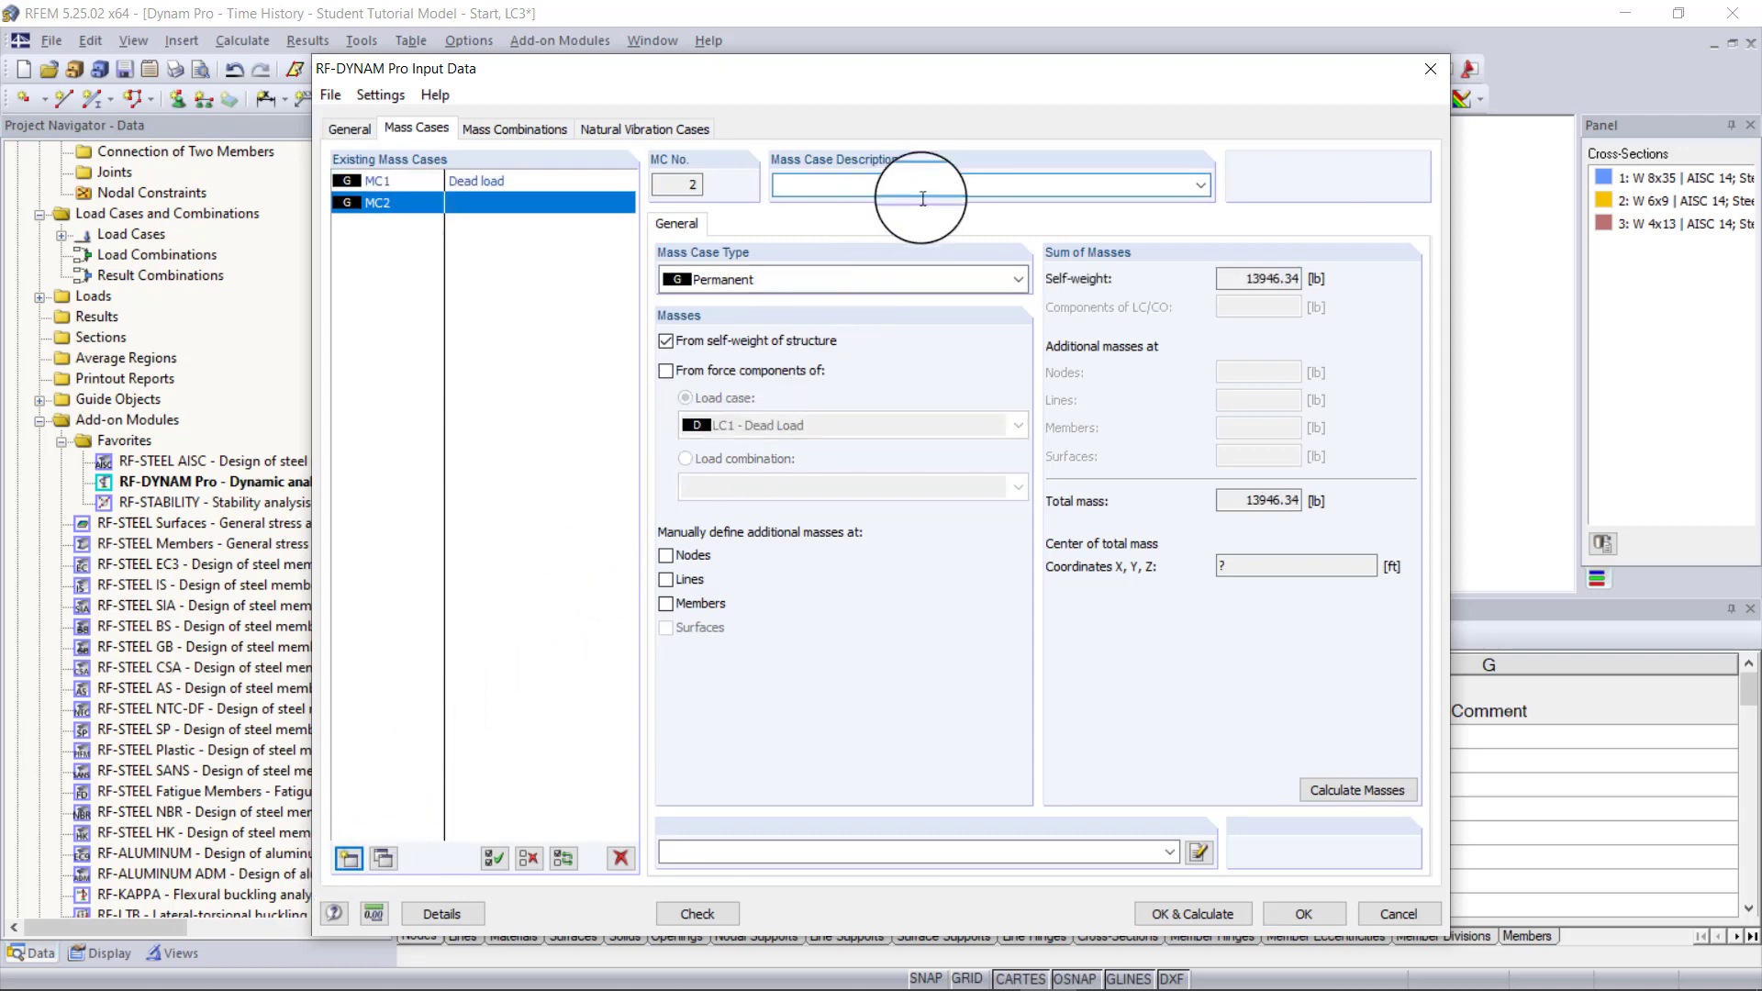
pyautogui.write('Machine')
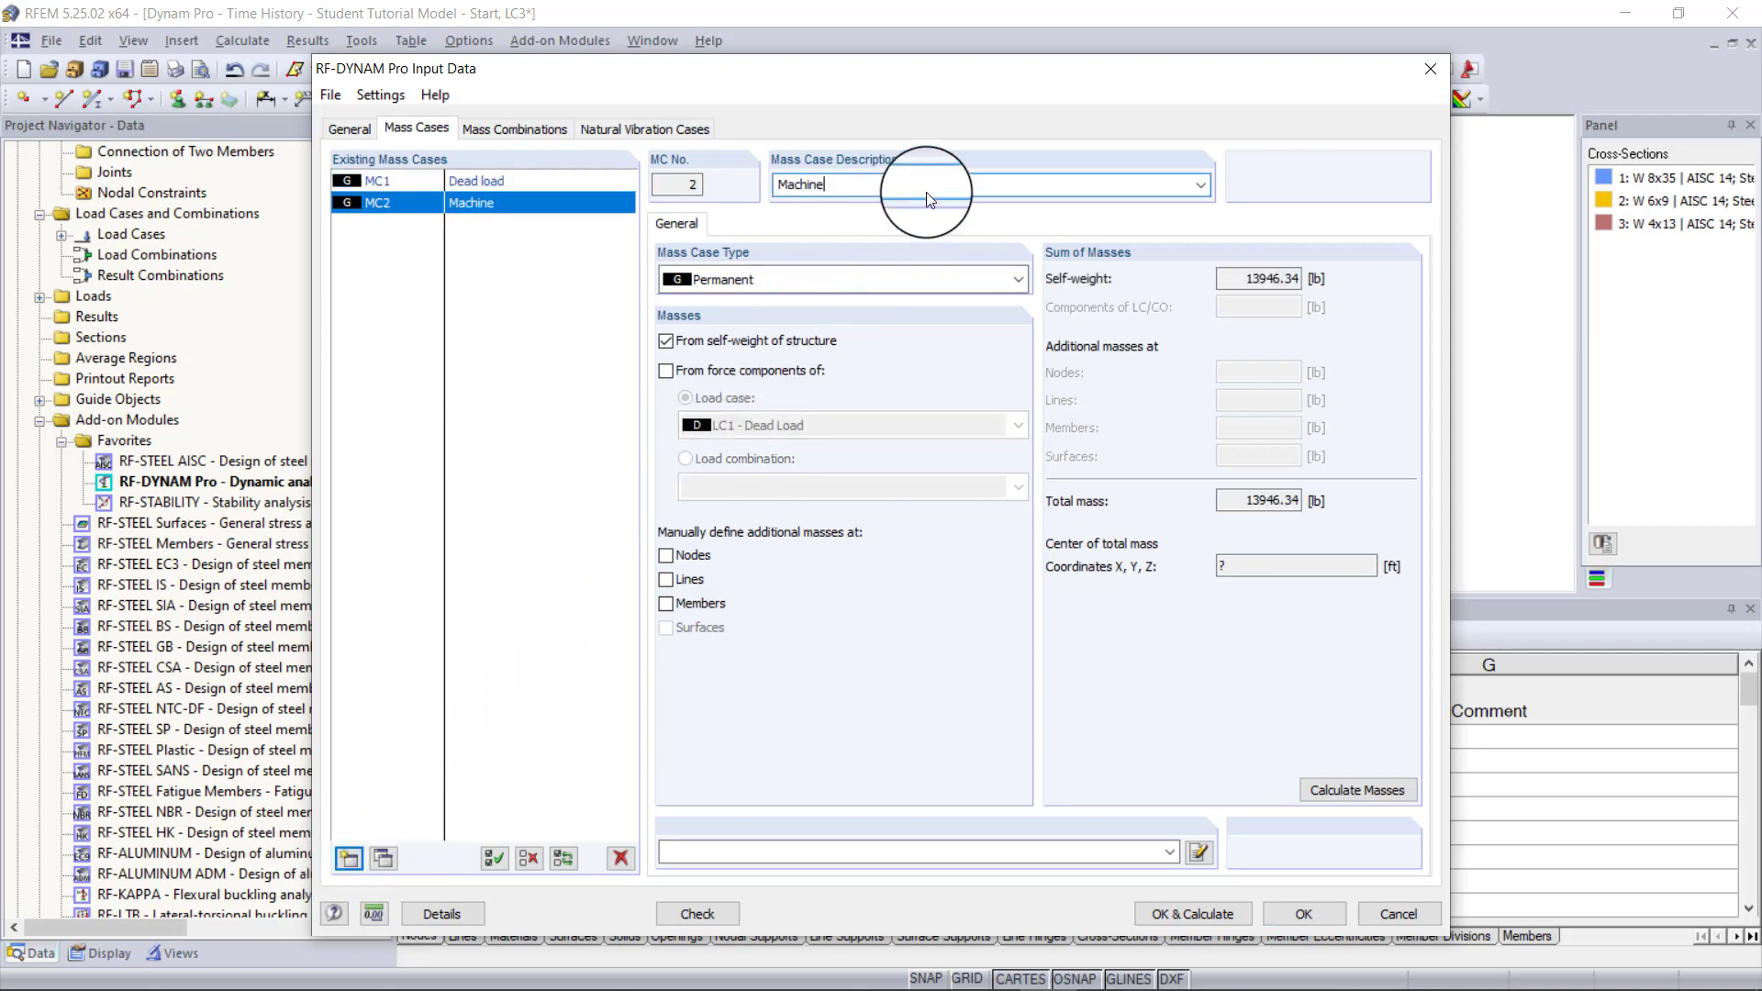
pyautogui.click(707, 345)
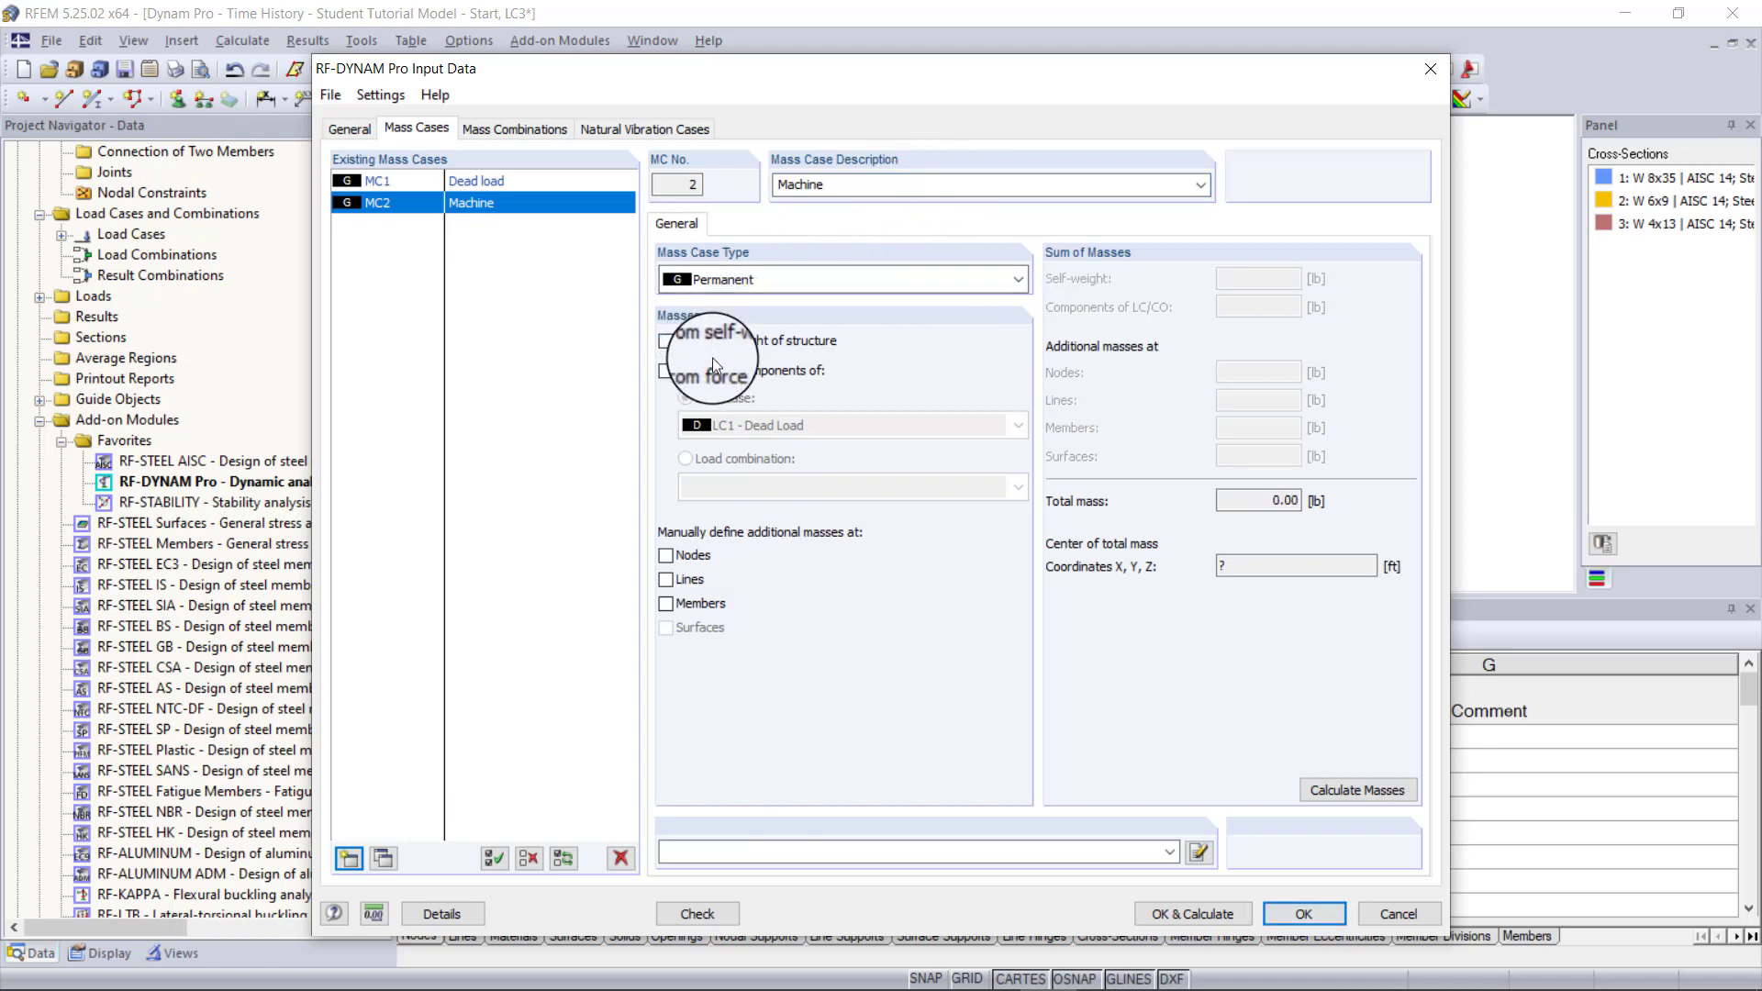
pyautogui.click(719, 371)
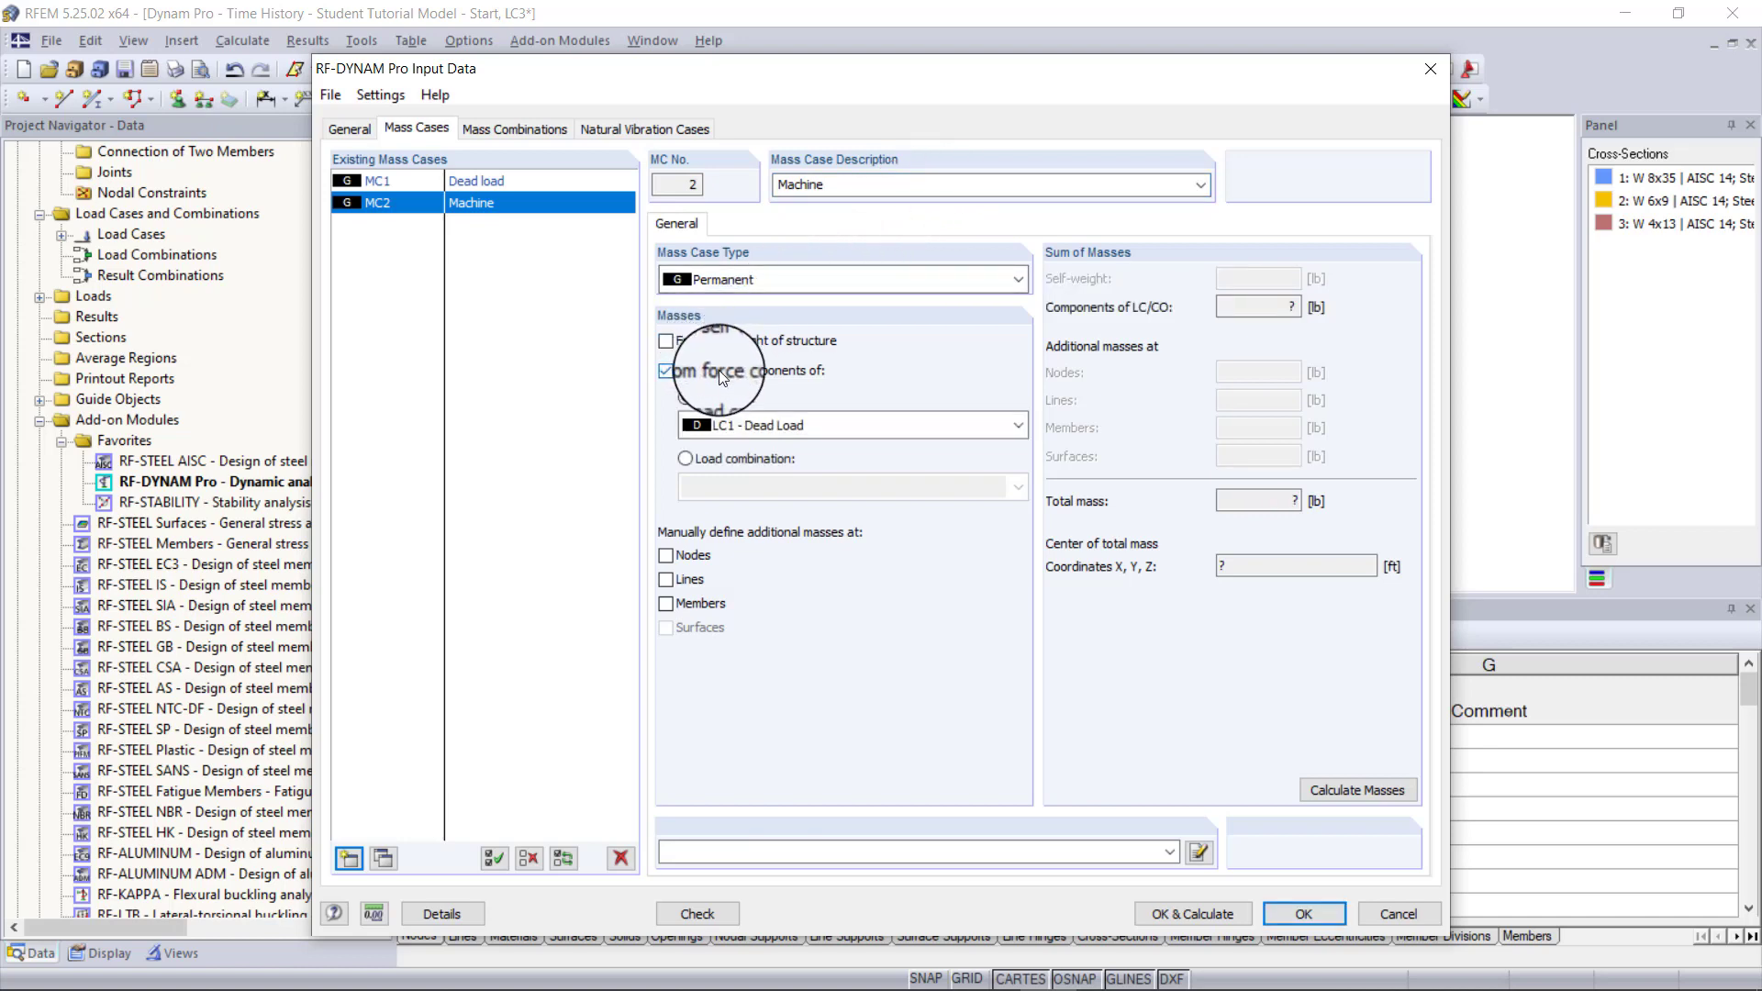
pyautogui.click(862, 426)
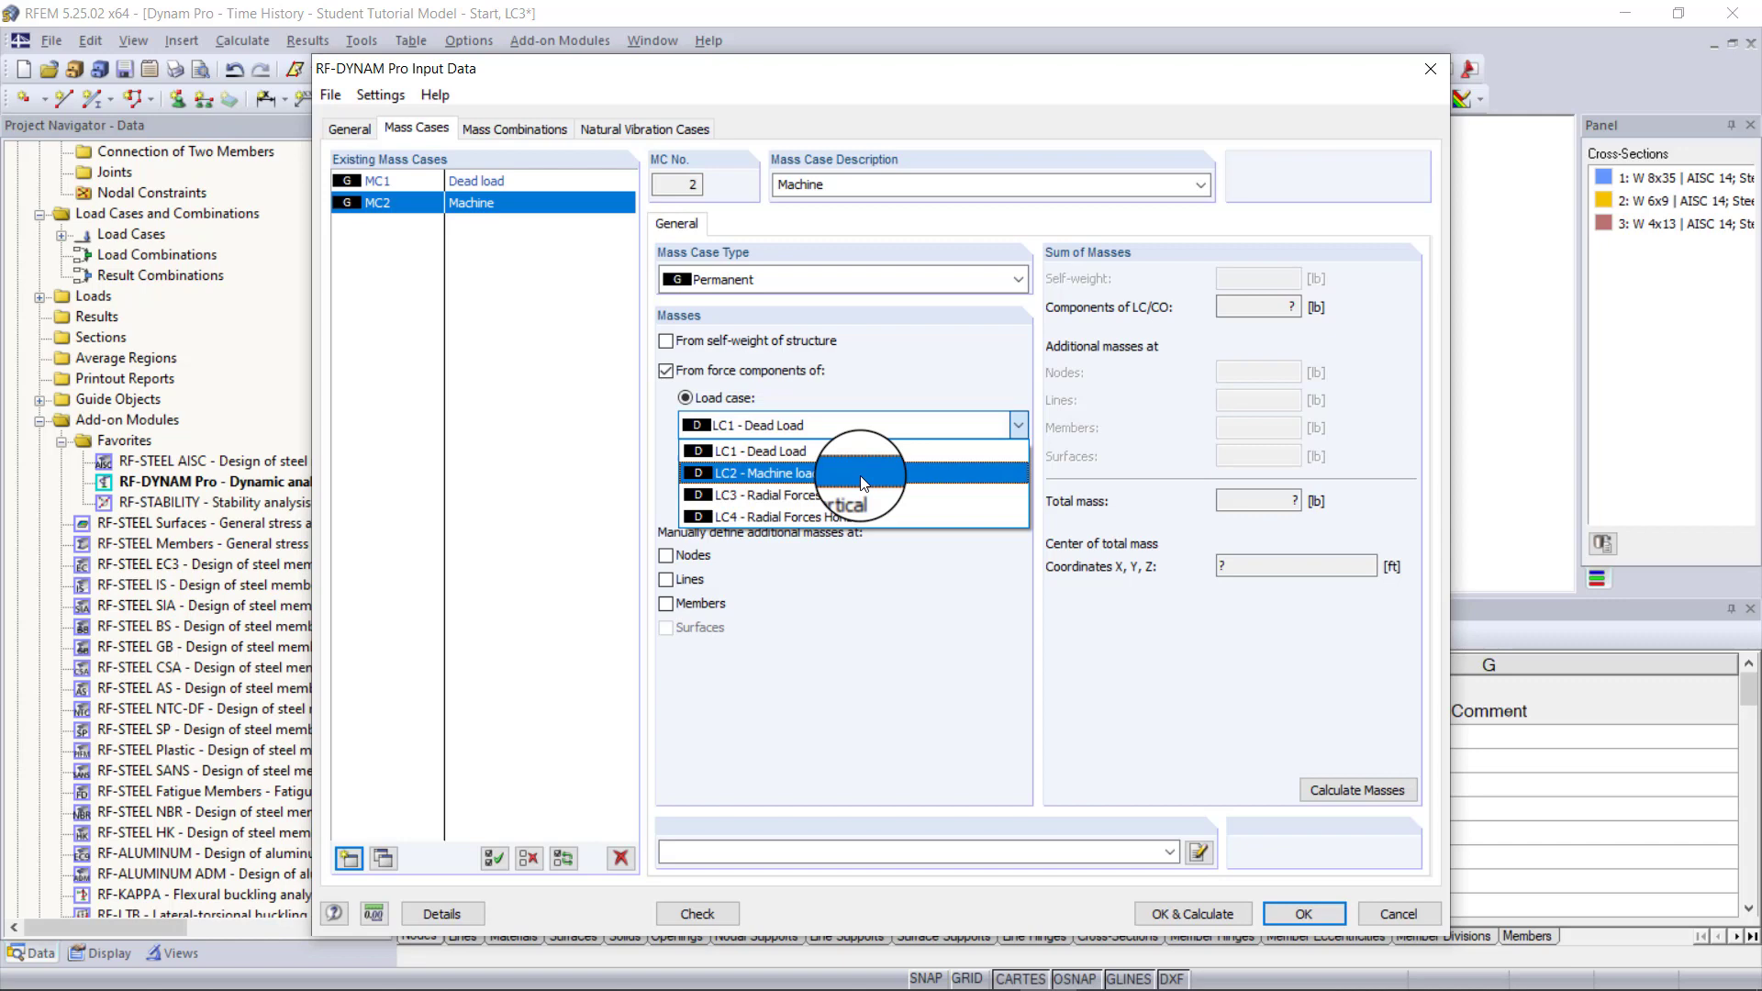
pyautogui.click(862, 481)
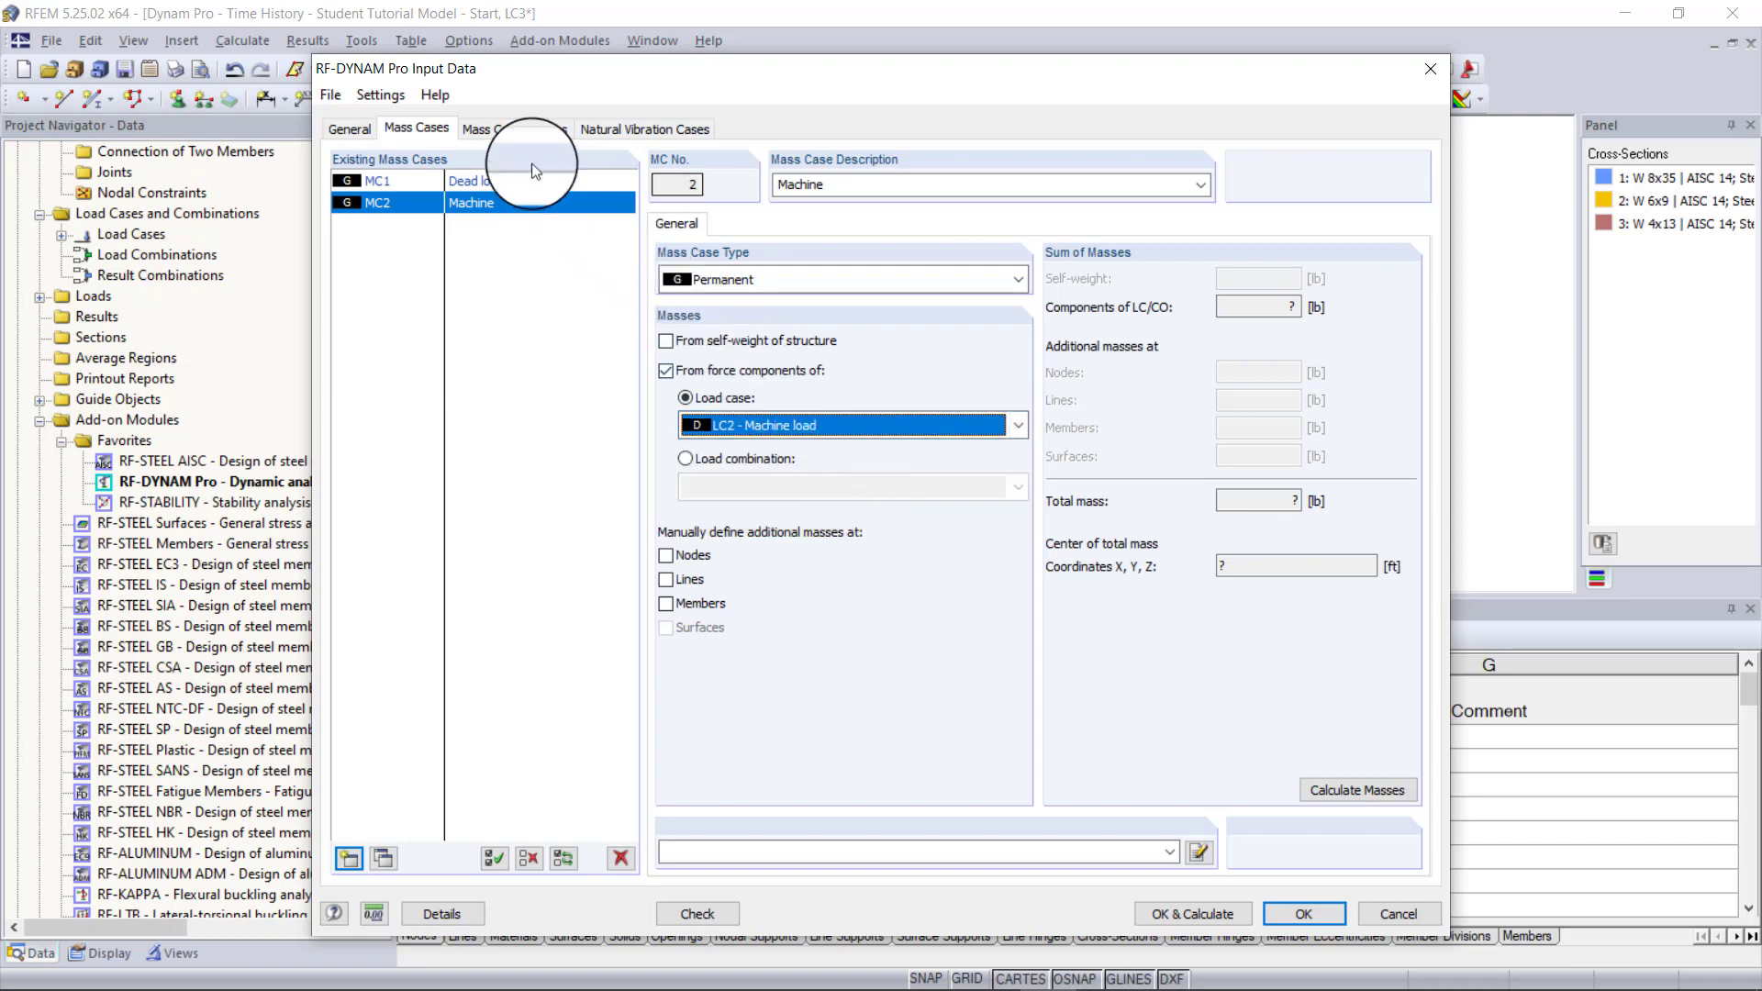
pyautogui.click(543, 129)
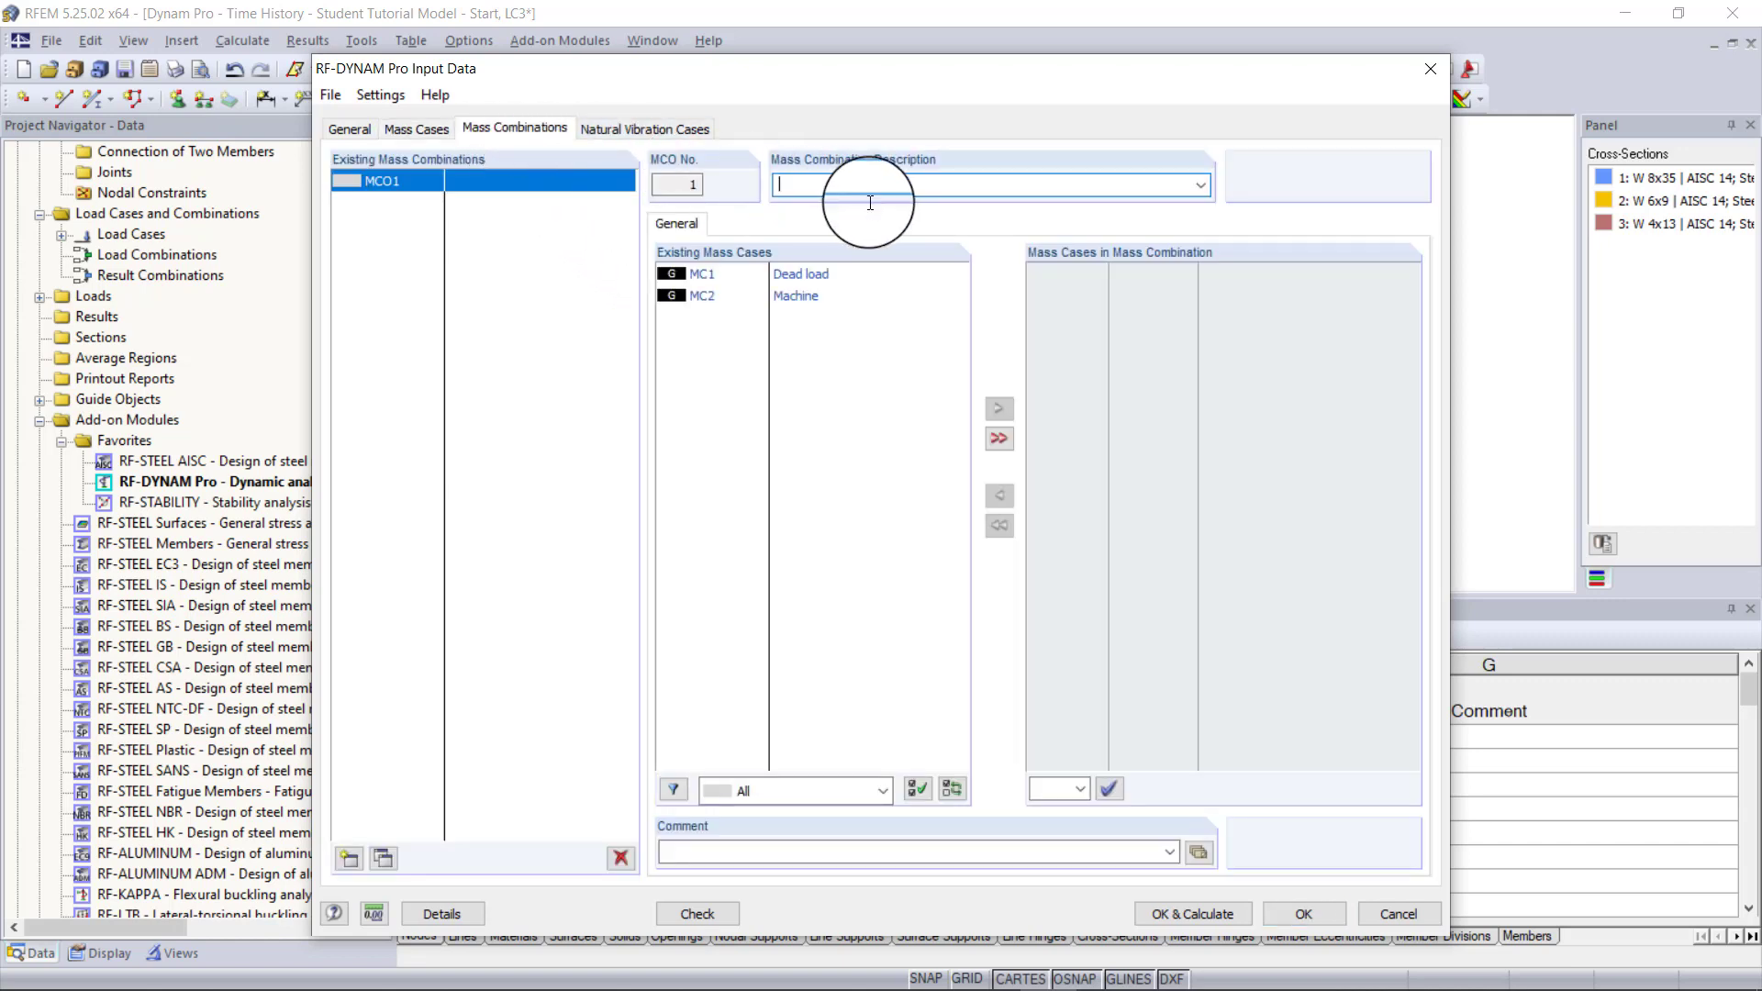
# - Add MC1 Dead load and MC2 Machine to mass combination MCO1 at factor 1.00
pyautogui.click(822, 273)
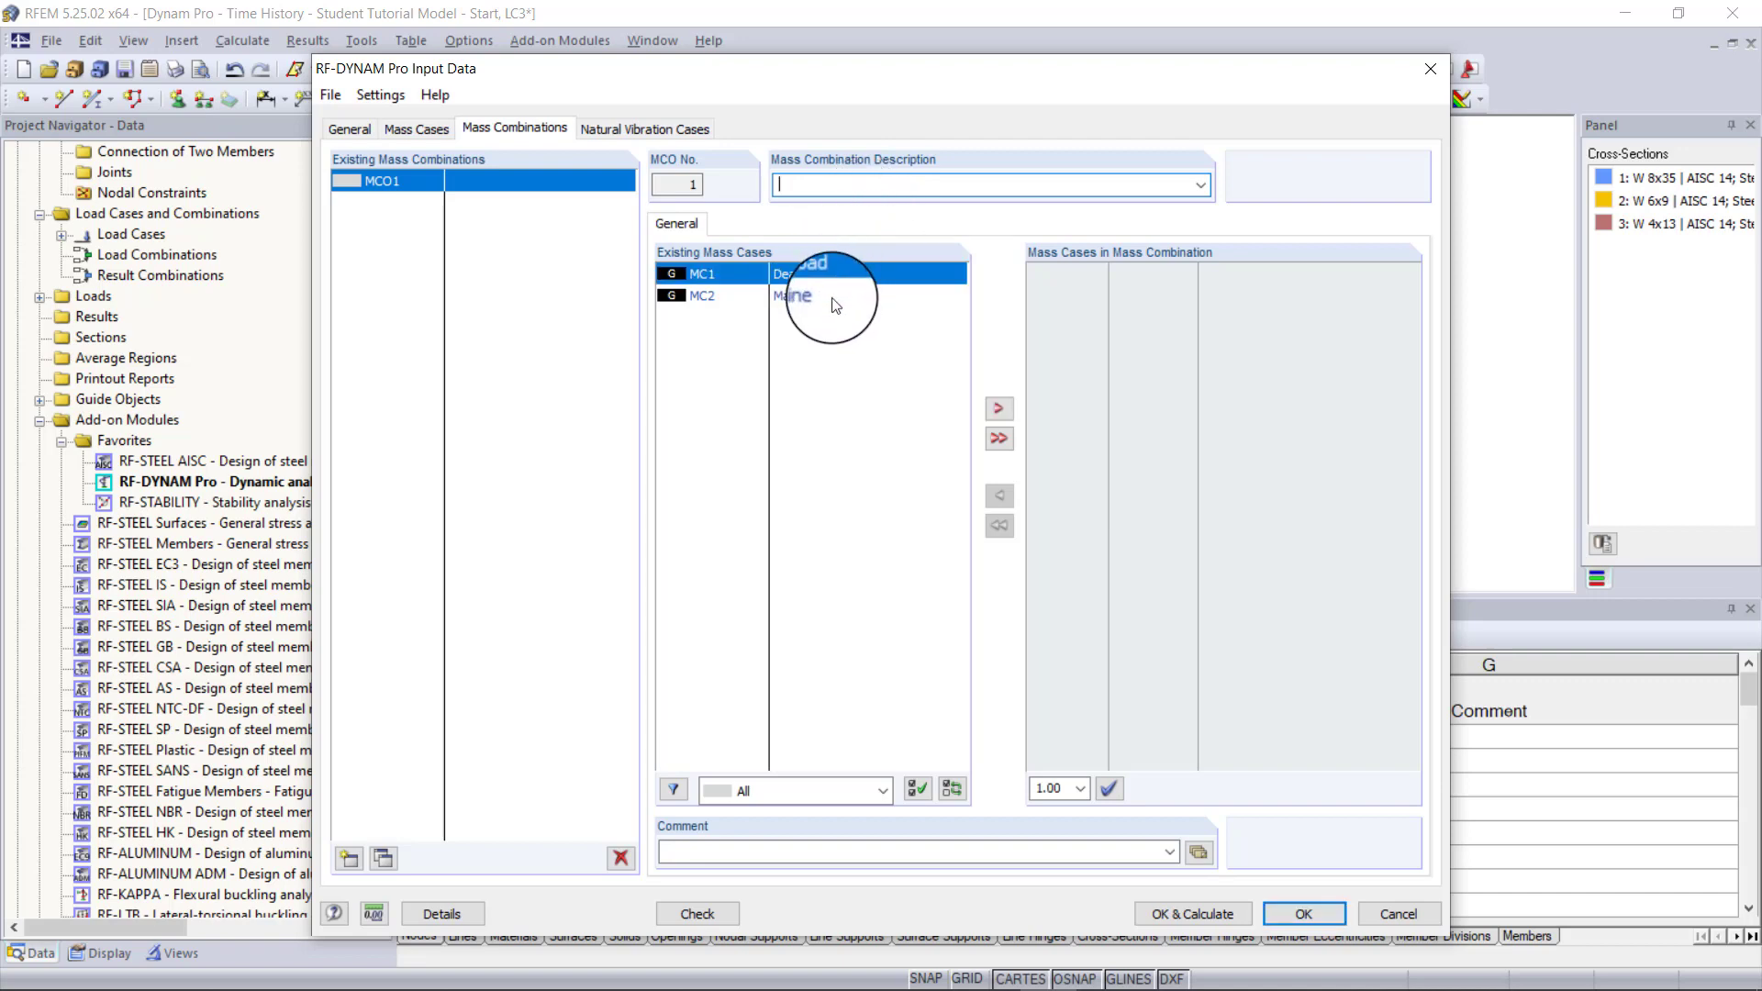
pyautogui.keyDown('shift'); pyautogui.click(826, 295); pyautogui.keyUp('shift')
pyautogui.click(998, 408)
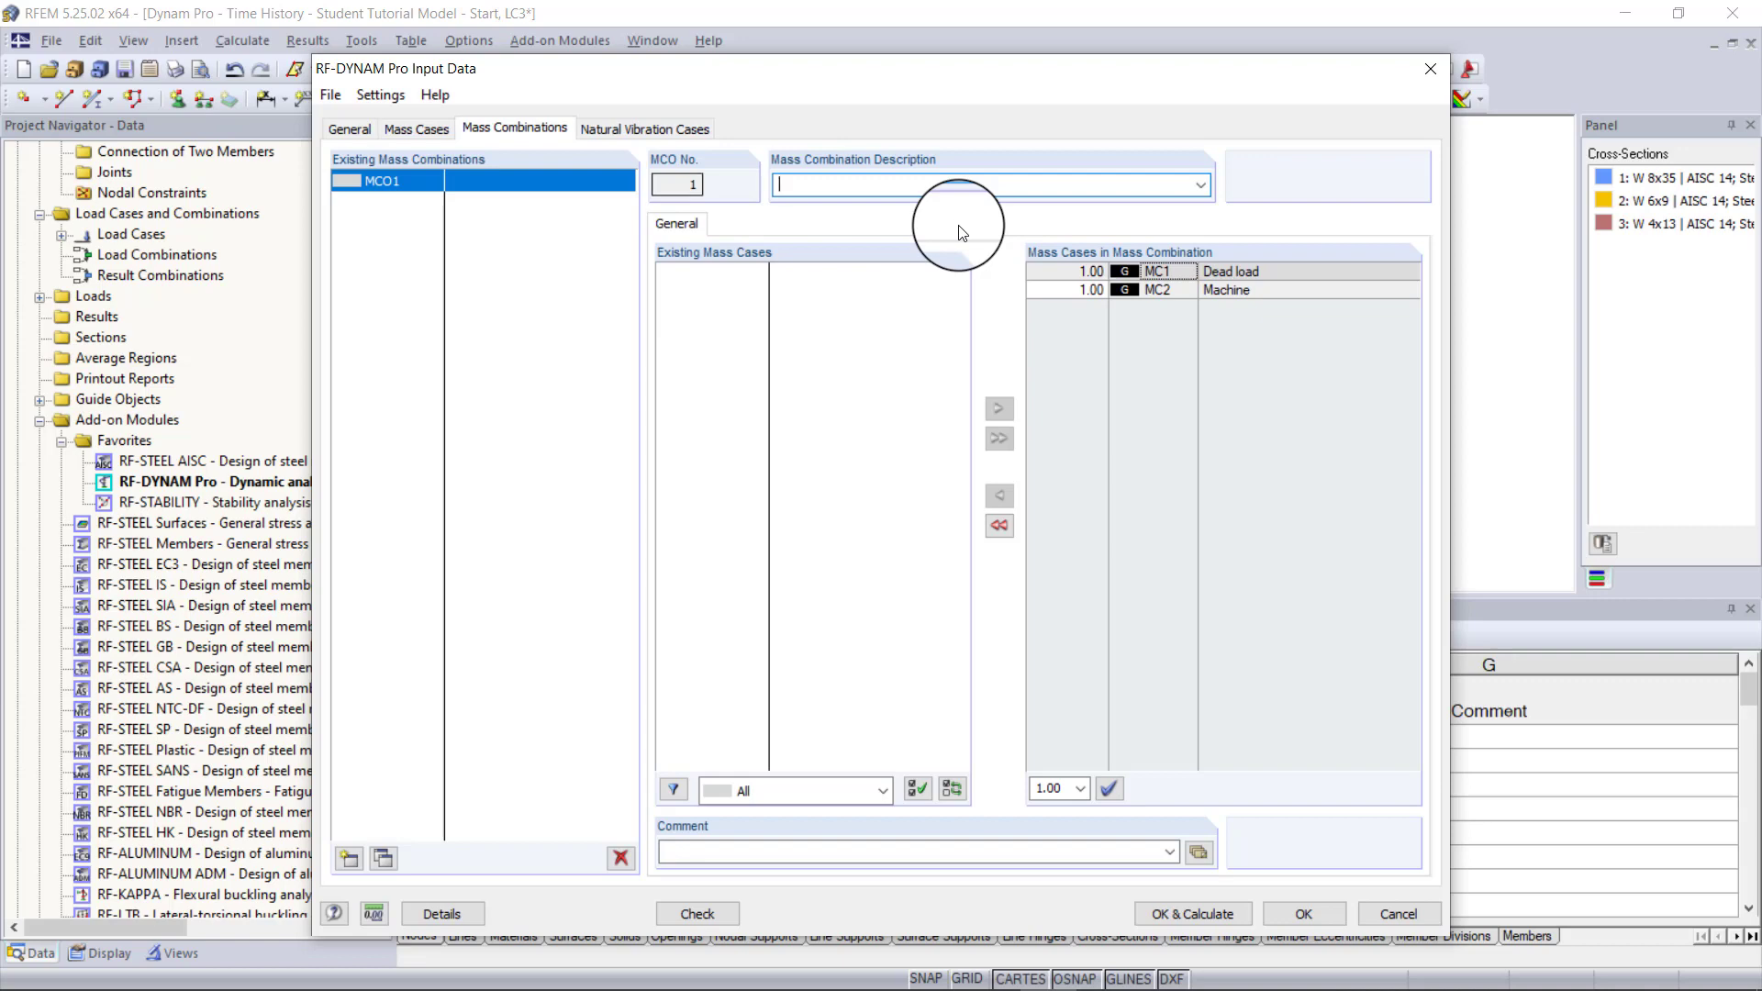
pyautogui.click(642, 128)
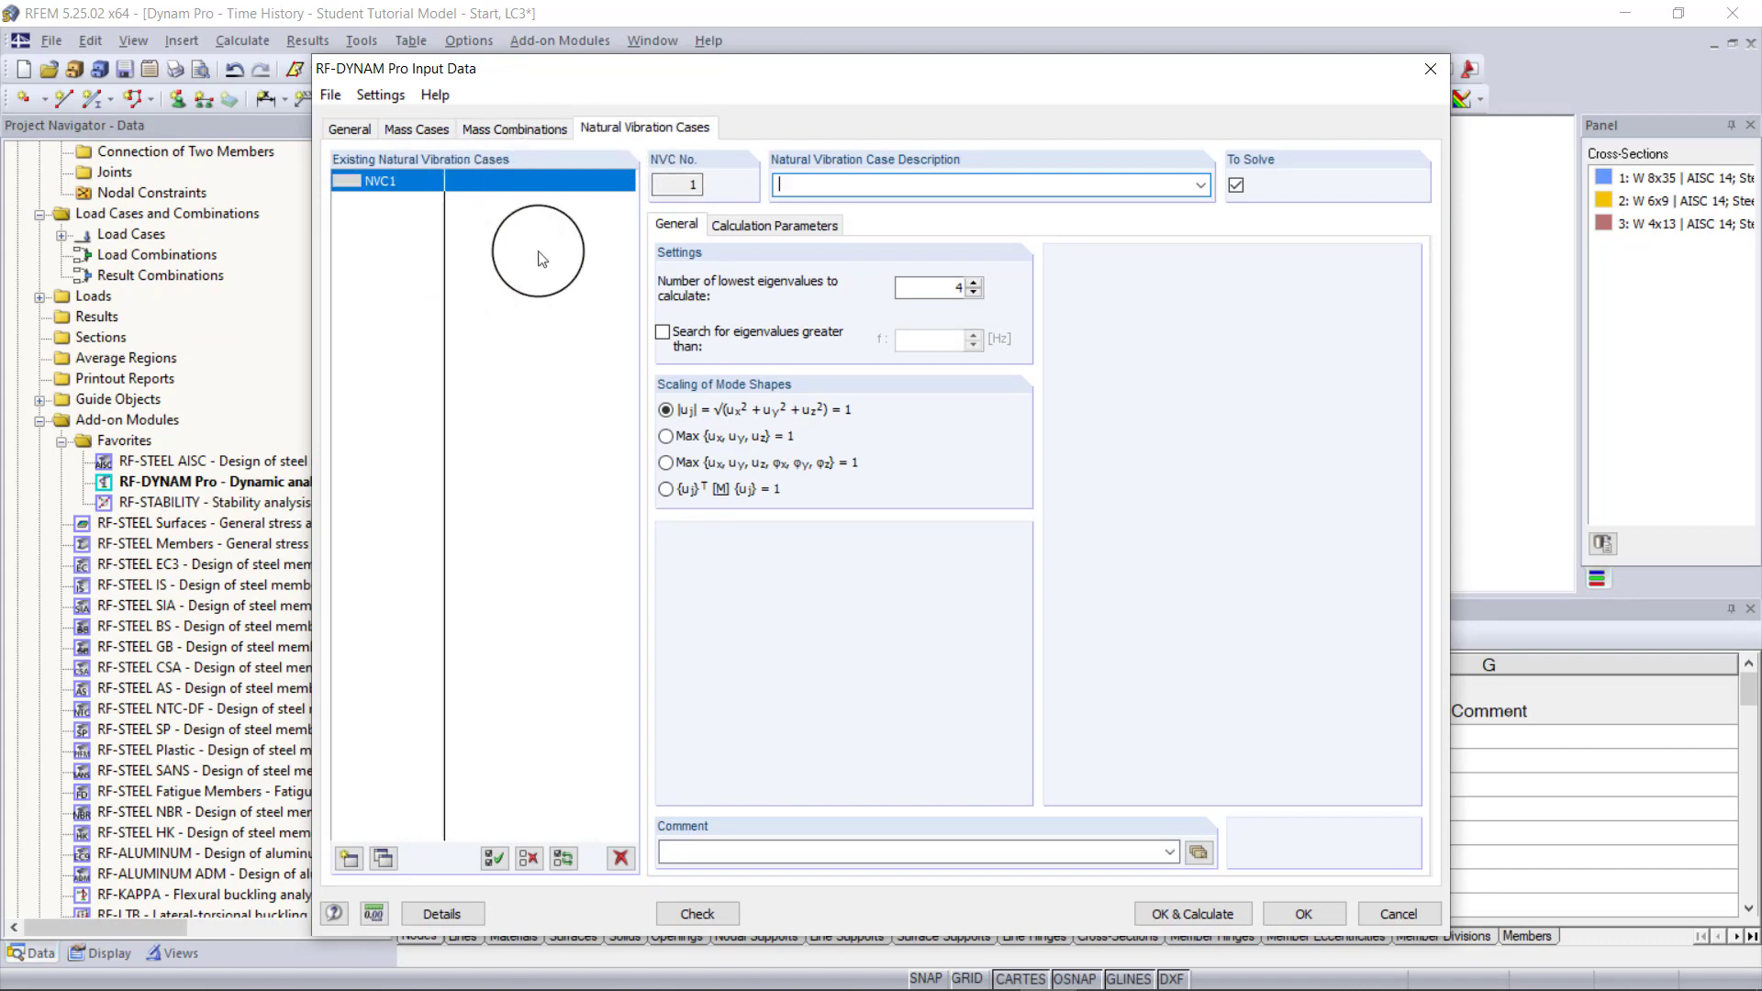
# - Set NVC1 to 10 eigenvalues with masses from MCO1 and run the calculation
pyautogui.click(926, 286)
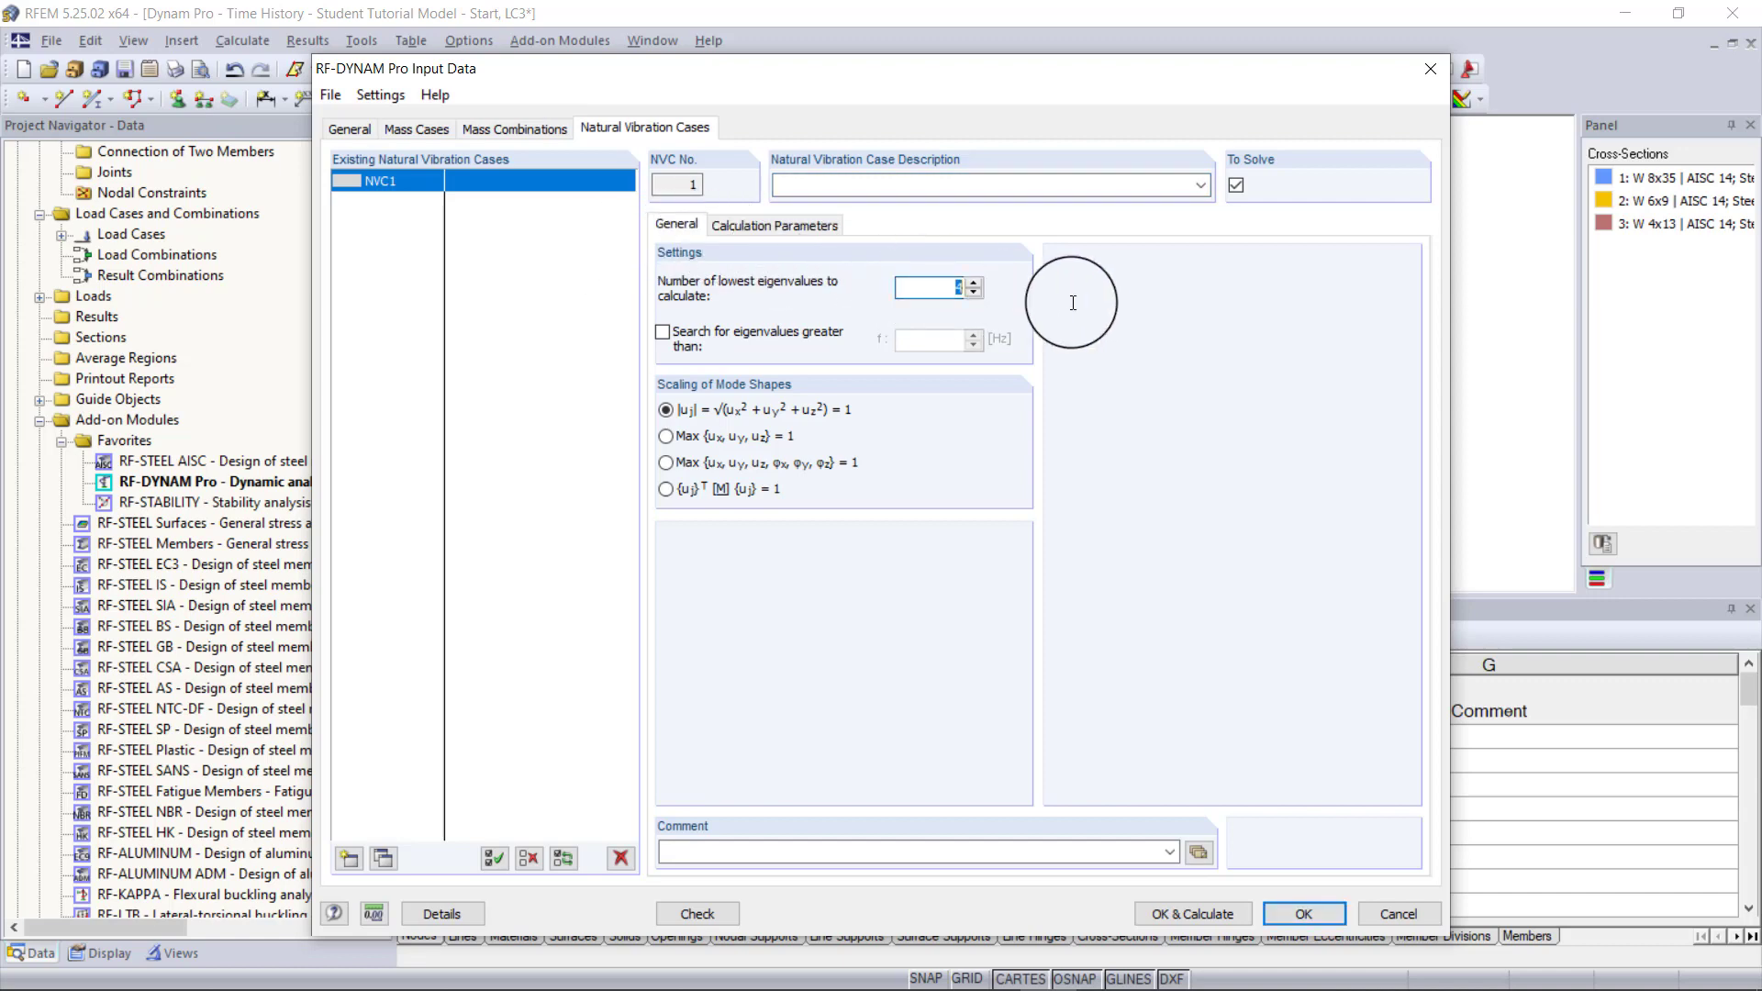
pyautogui.write('10')
pyautogui.click(768, 231)
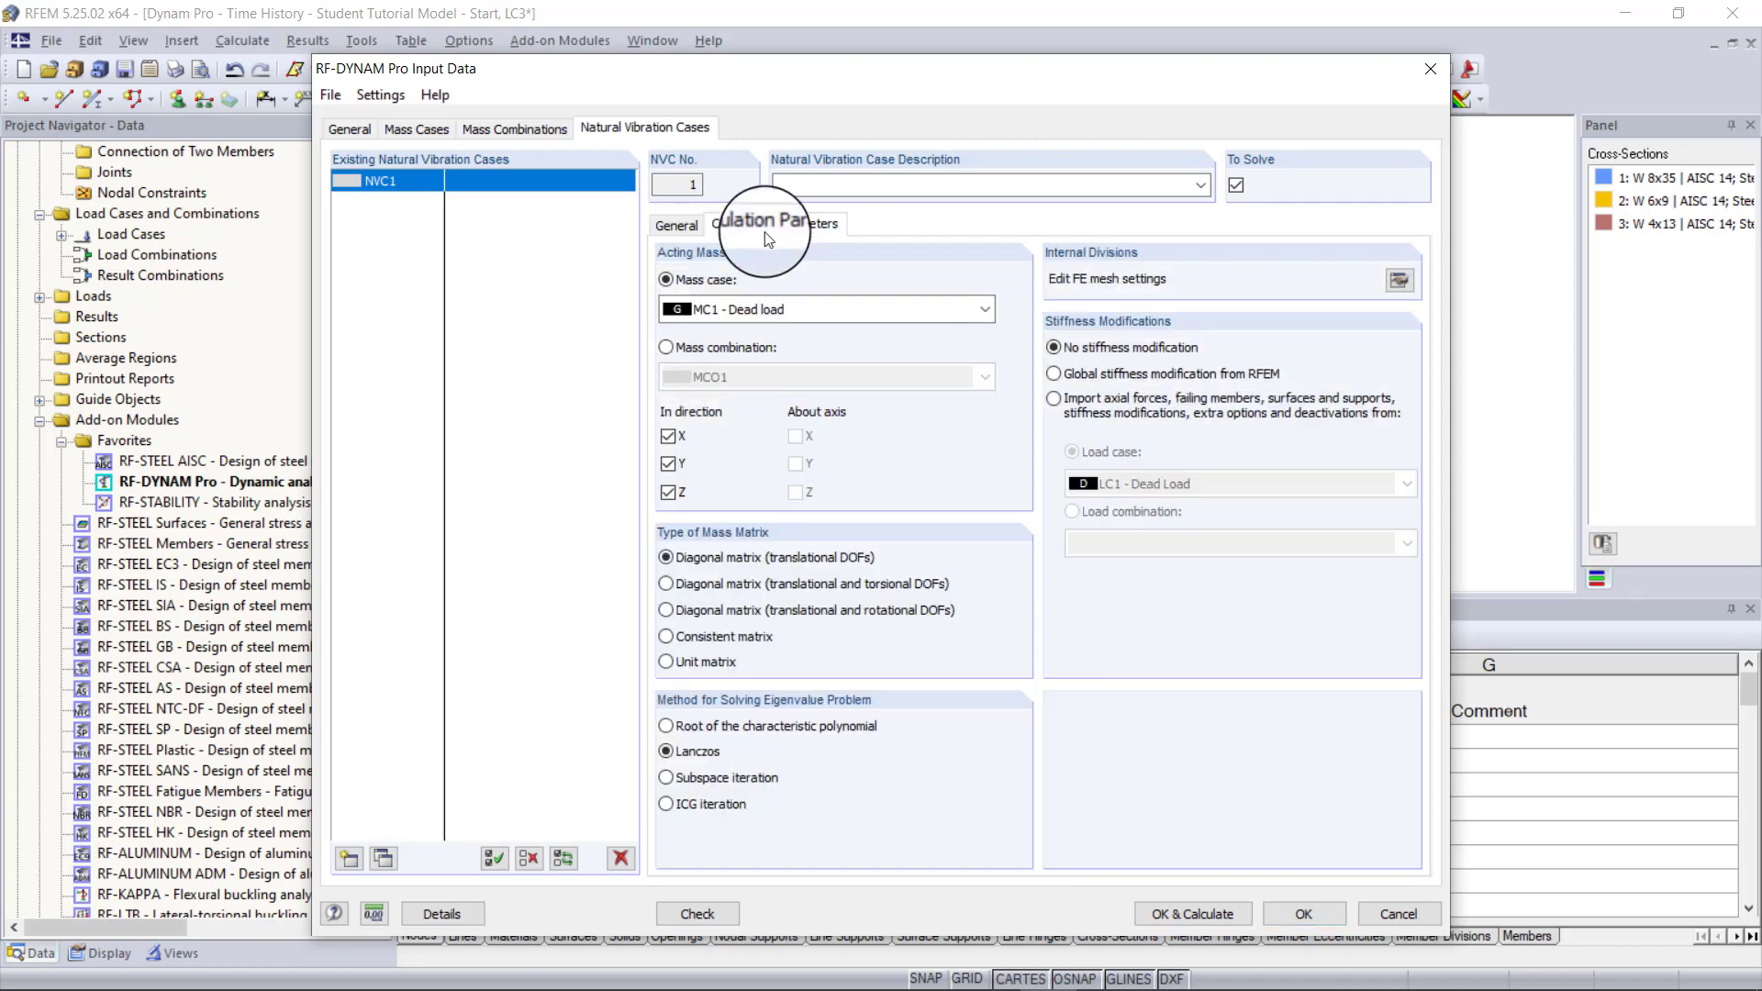
pyautogui.click(720, 348)
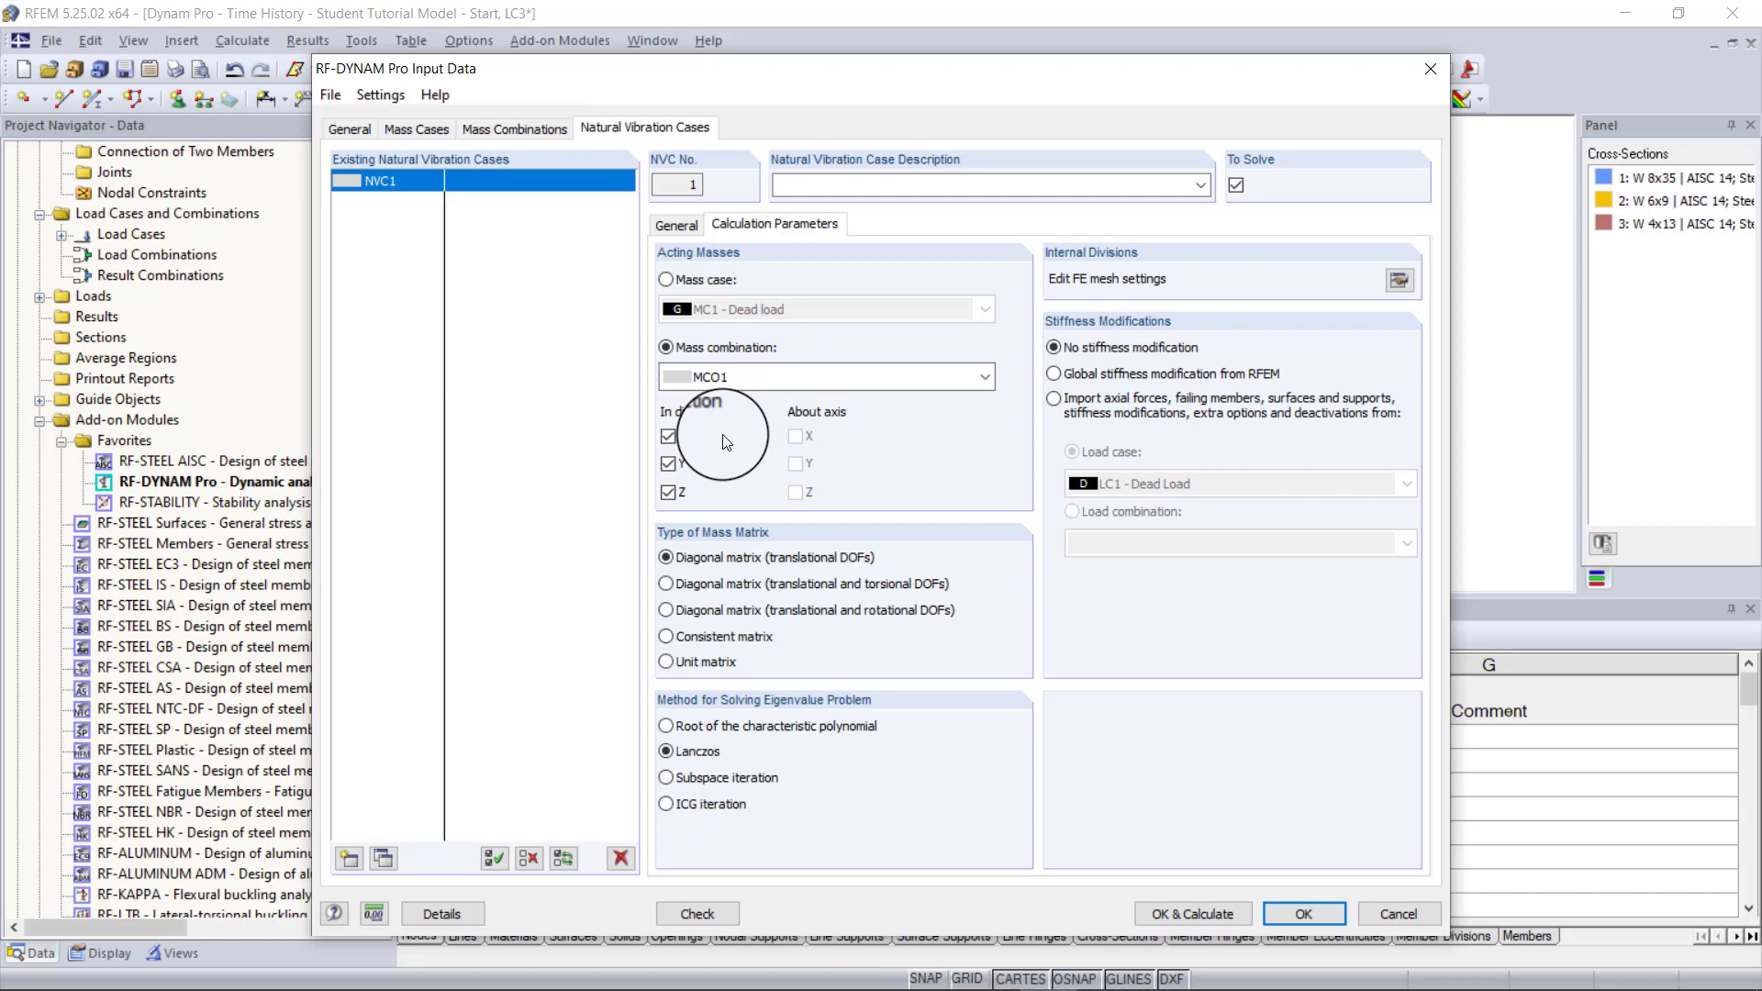
pyautogui.click(789, 559)
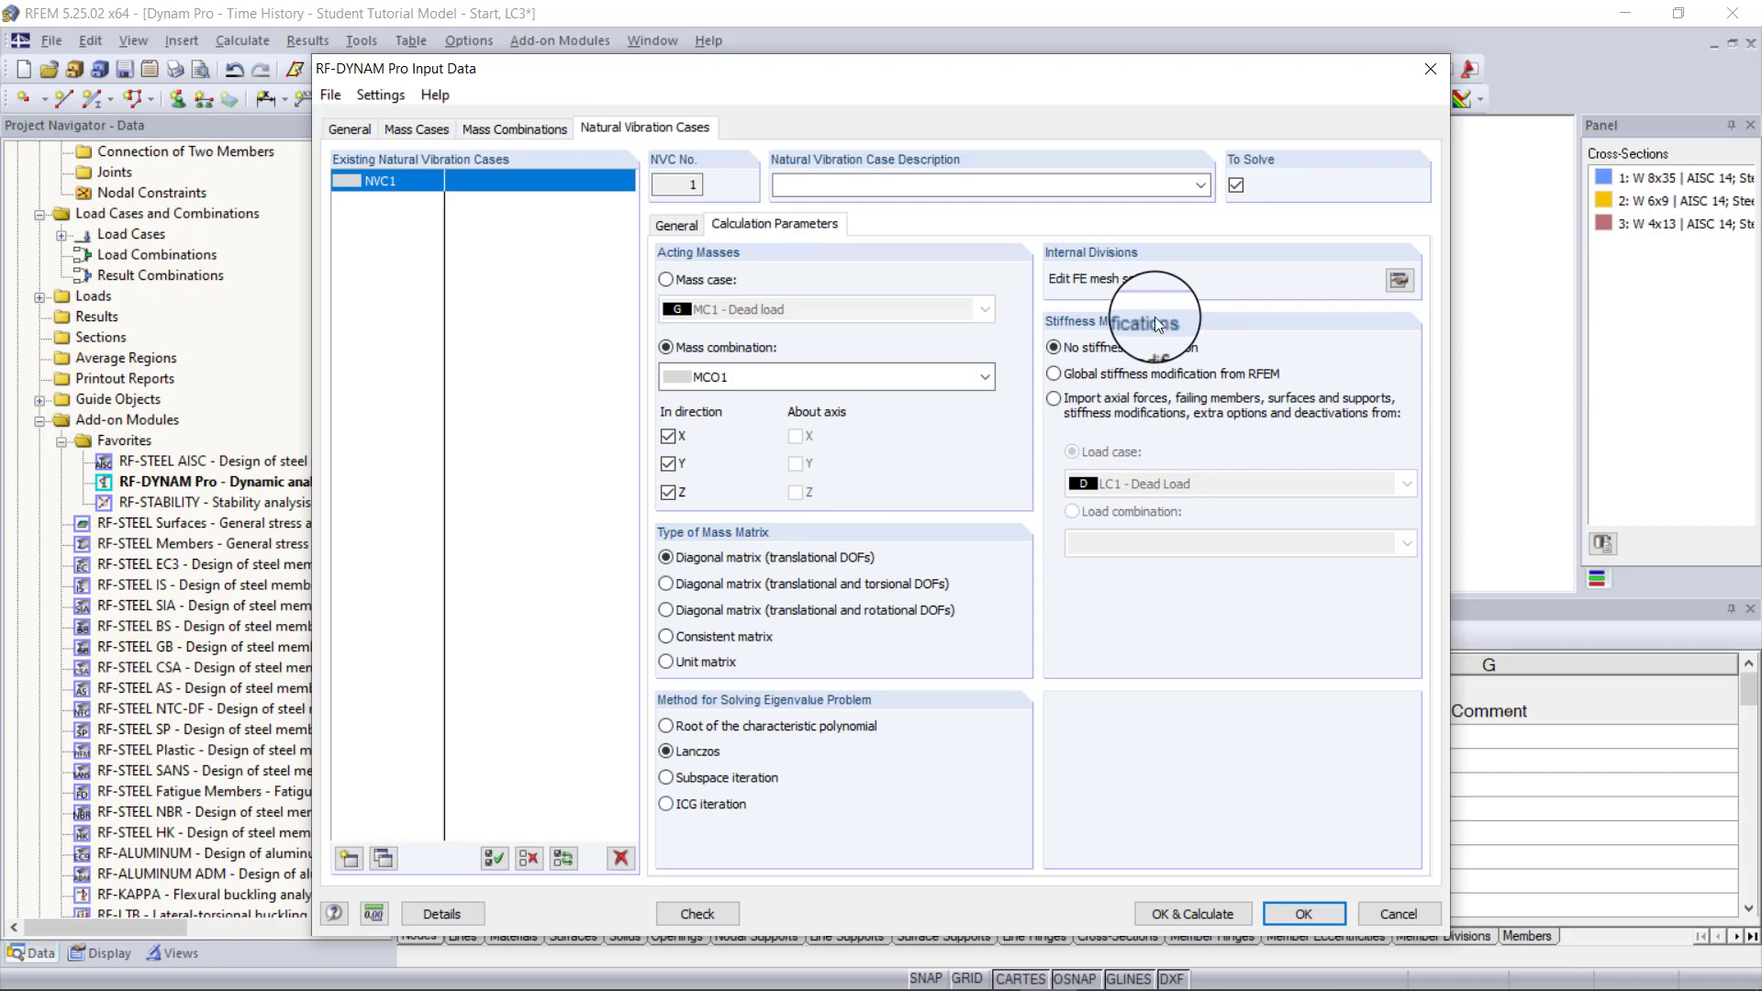
pyautogui.click(1192, 913)
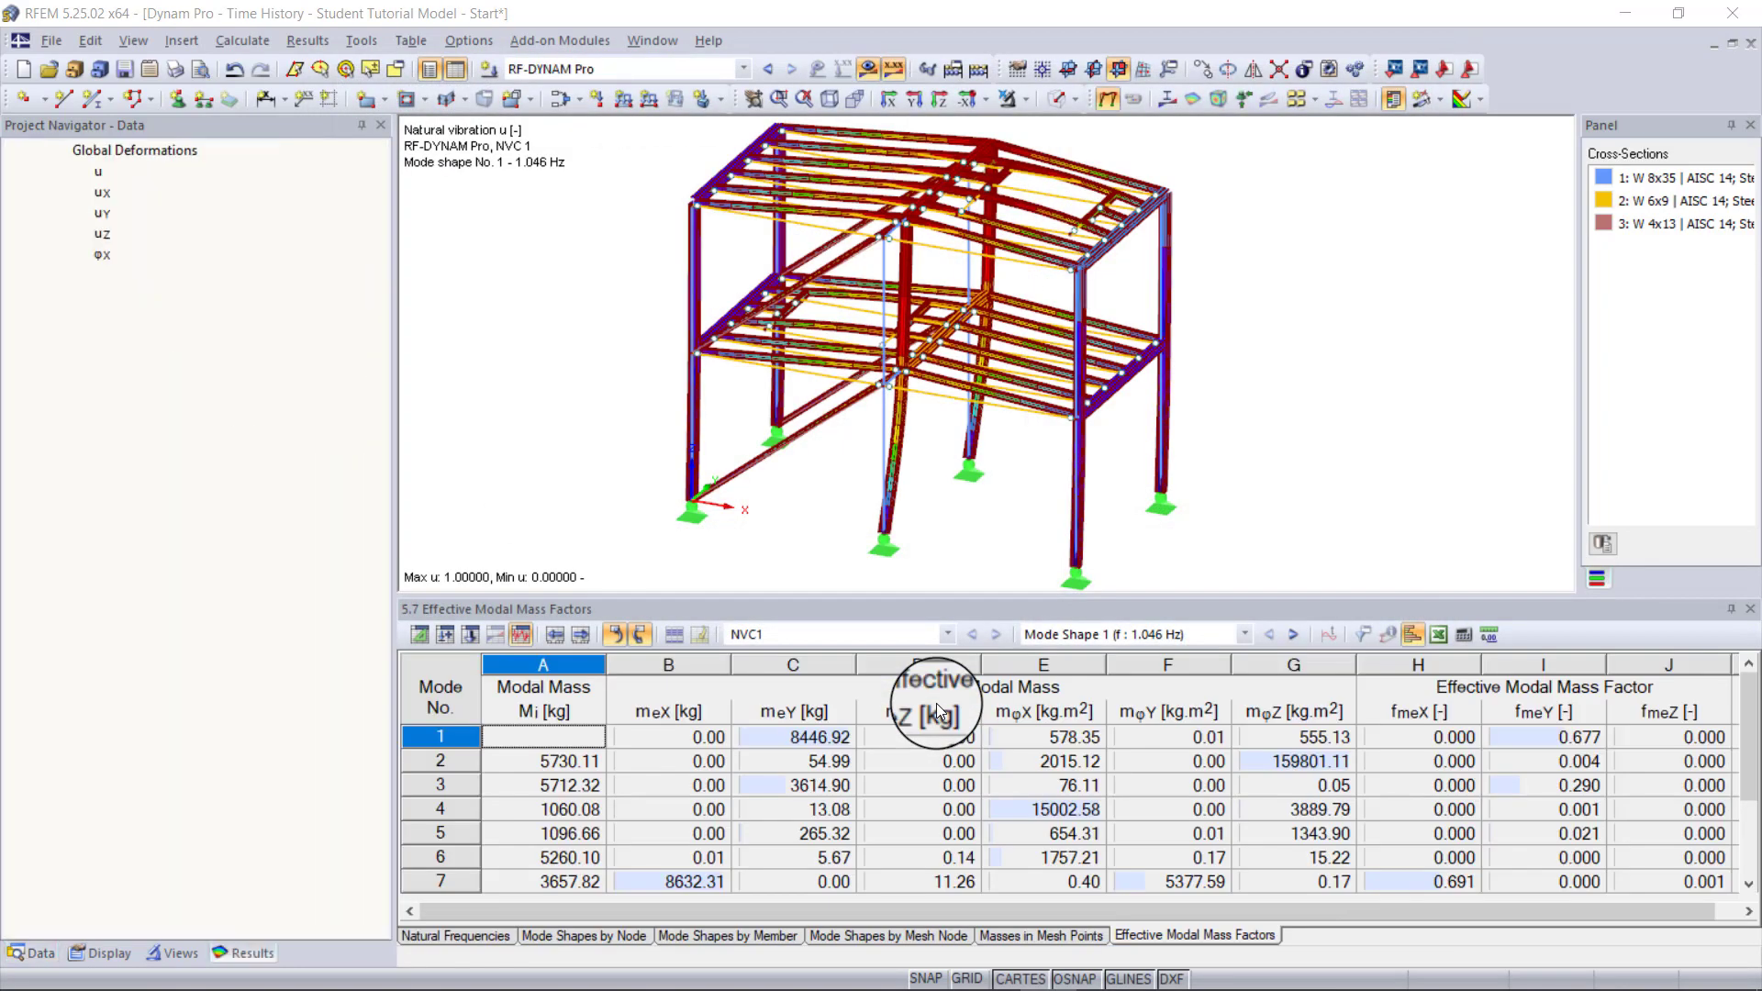
# - Review table 5.7 Effective Modal Mass Factors, then display the NVC1 natural frequencies table
pyautogui.scroll(3, 985, 328)
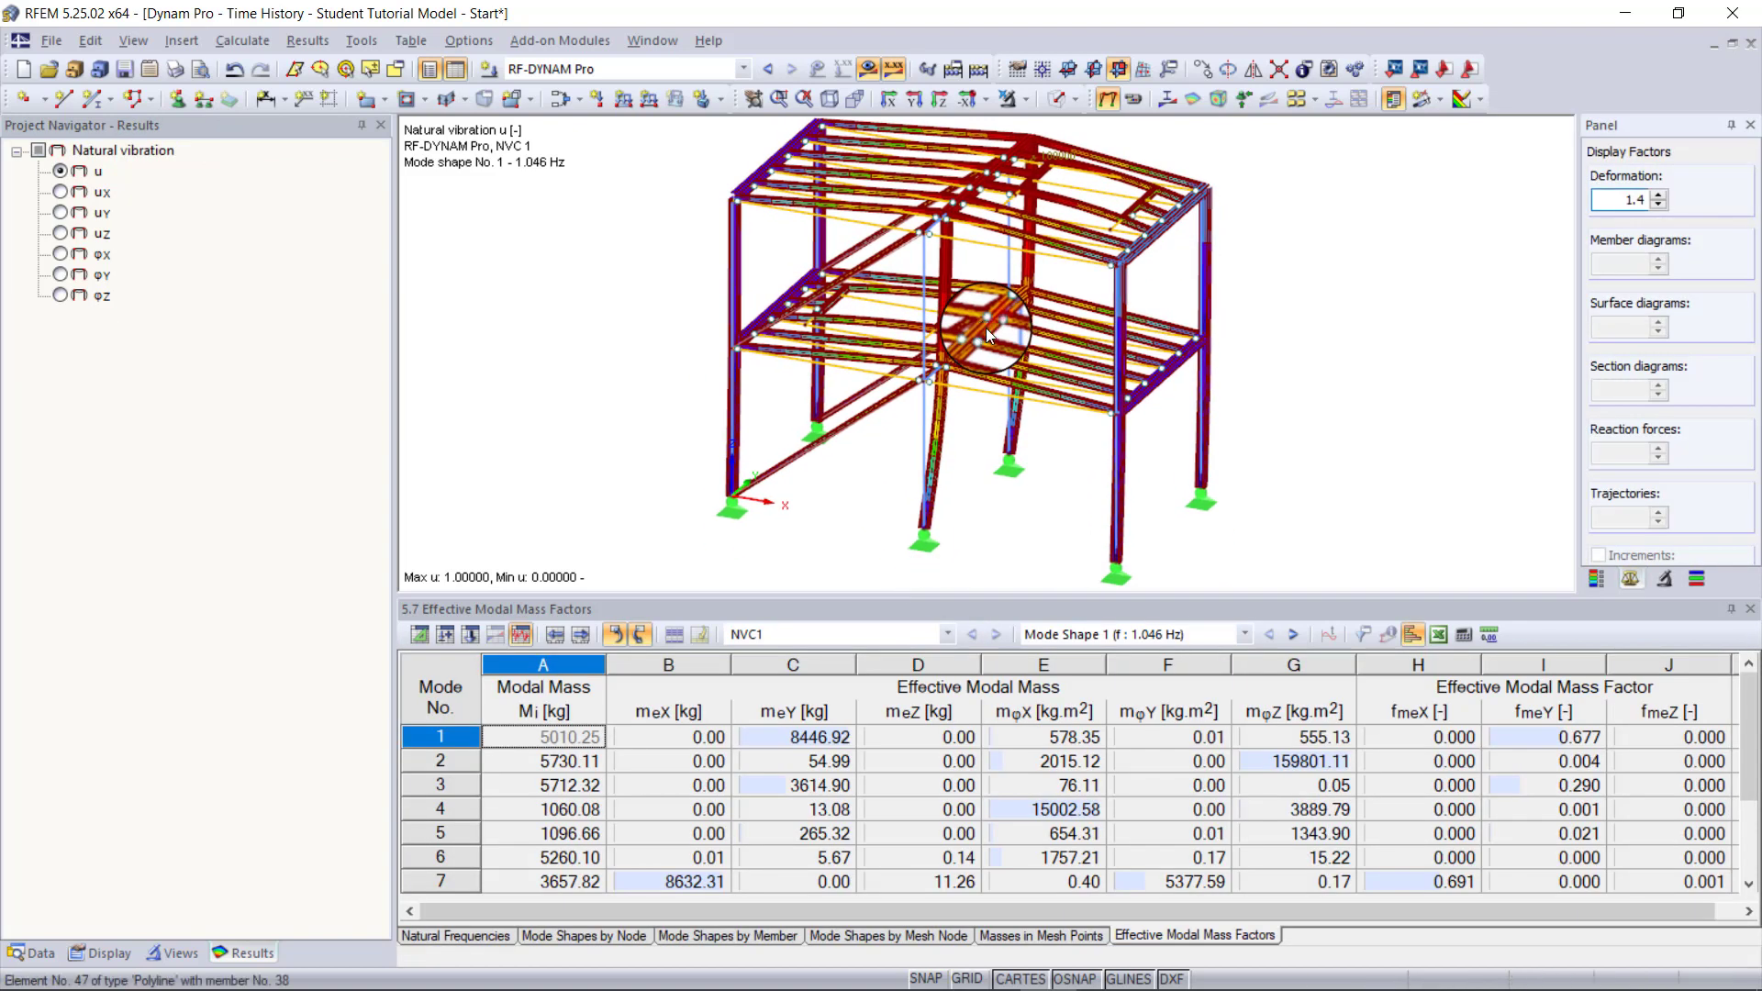
pyautogui.scroll(-2, 986, 328)
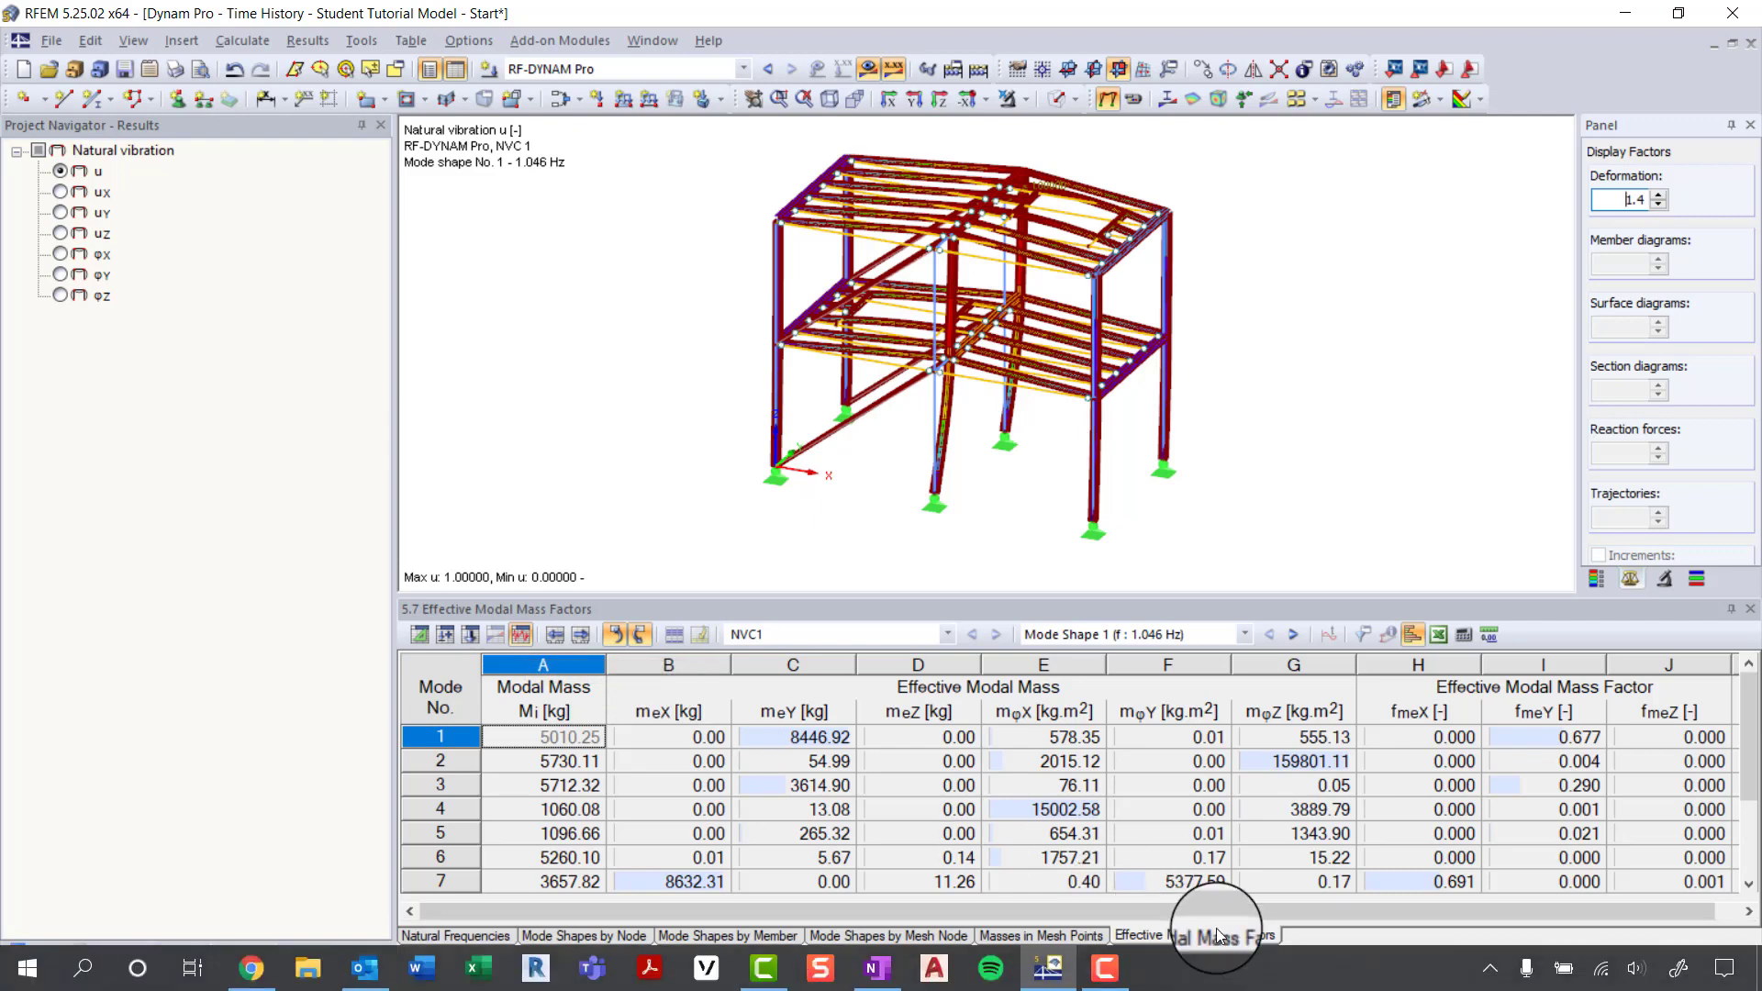
pyautogui.scroll(-2, 1219, 936)
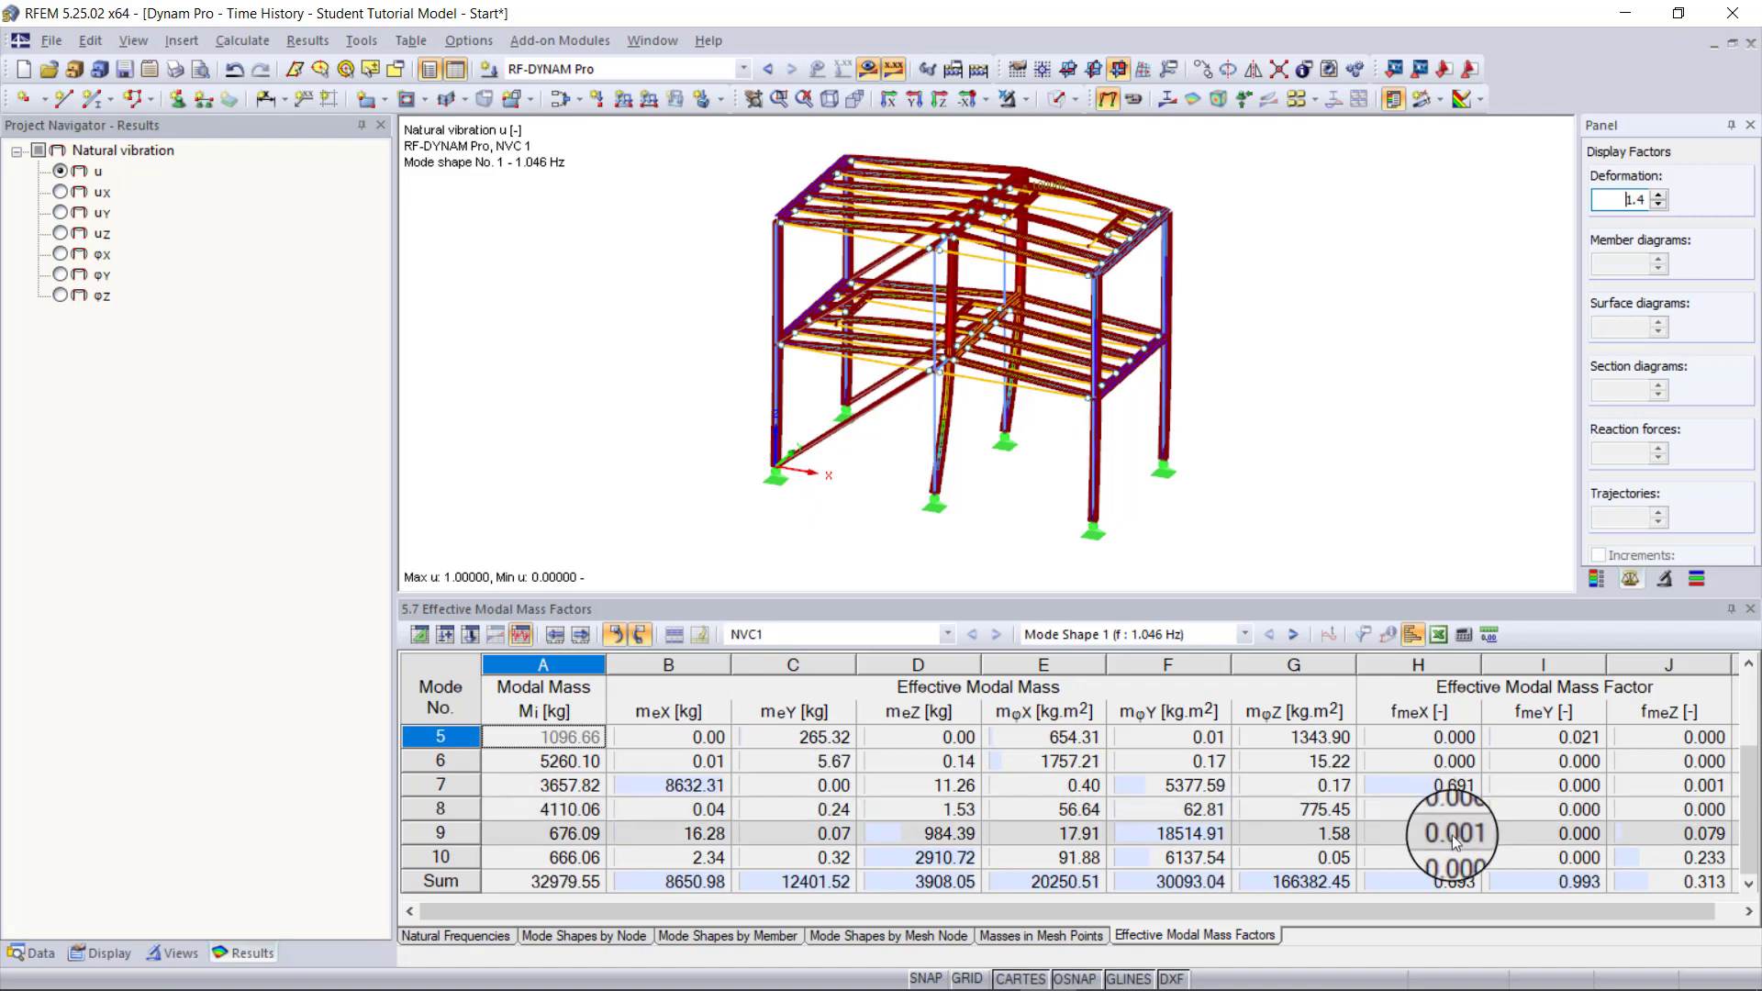
pyautogui.scroll(2, 1456, 839)
pyautogui.scroll(-2, 1455, 839)
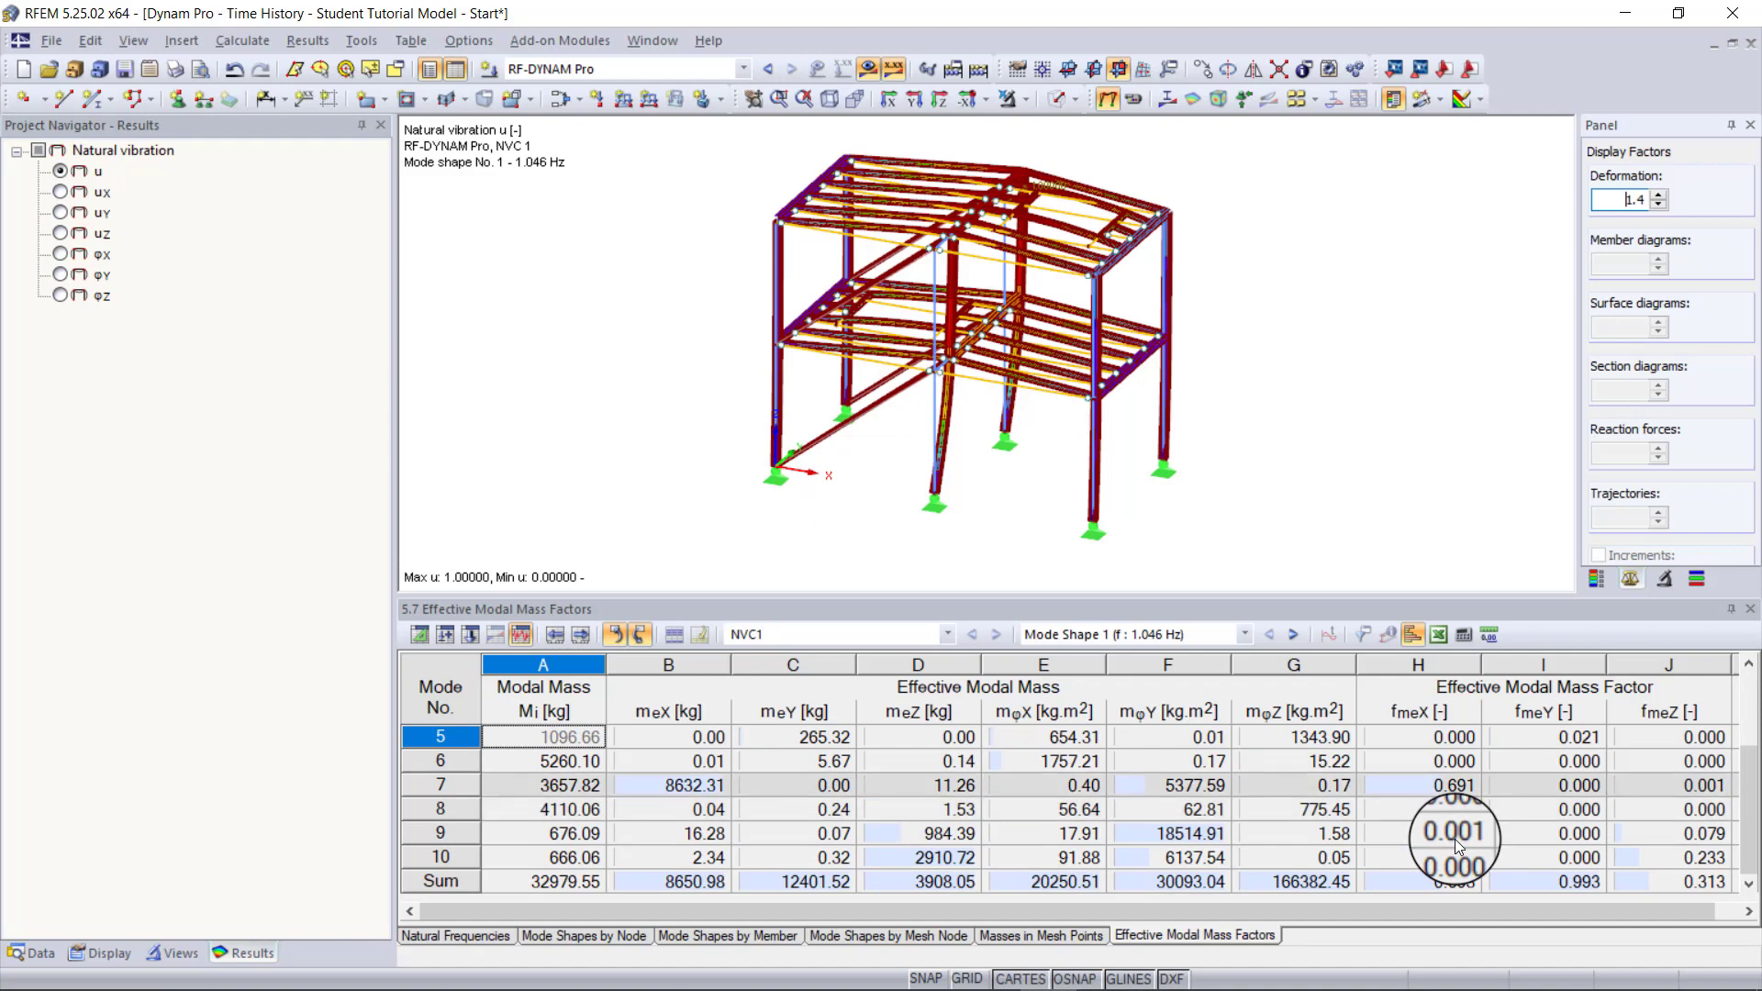
pyautogui.scroll(2, 1679, 807)
pyautogui.scroll(-2, 1675, 810)
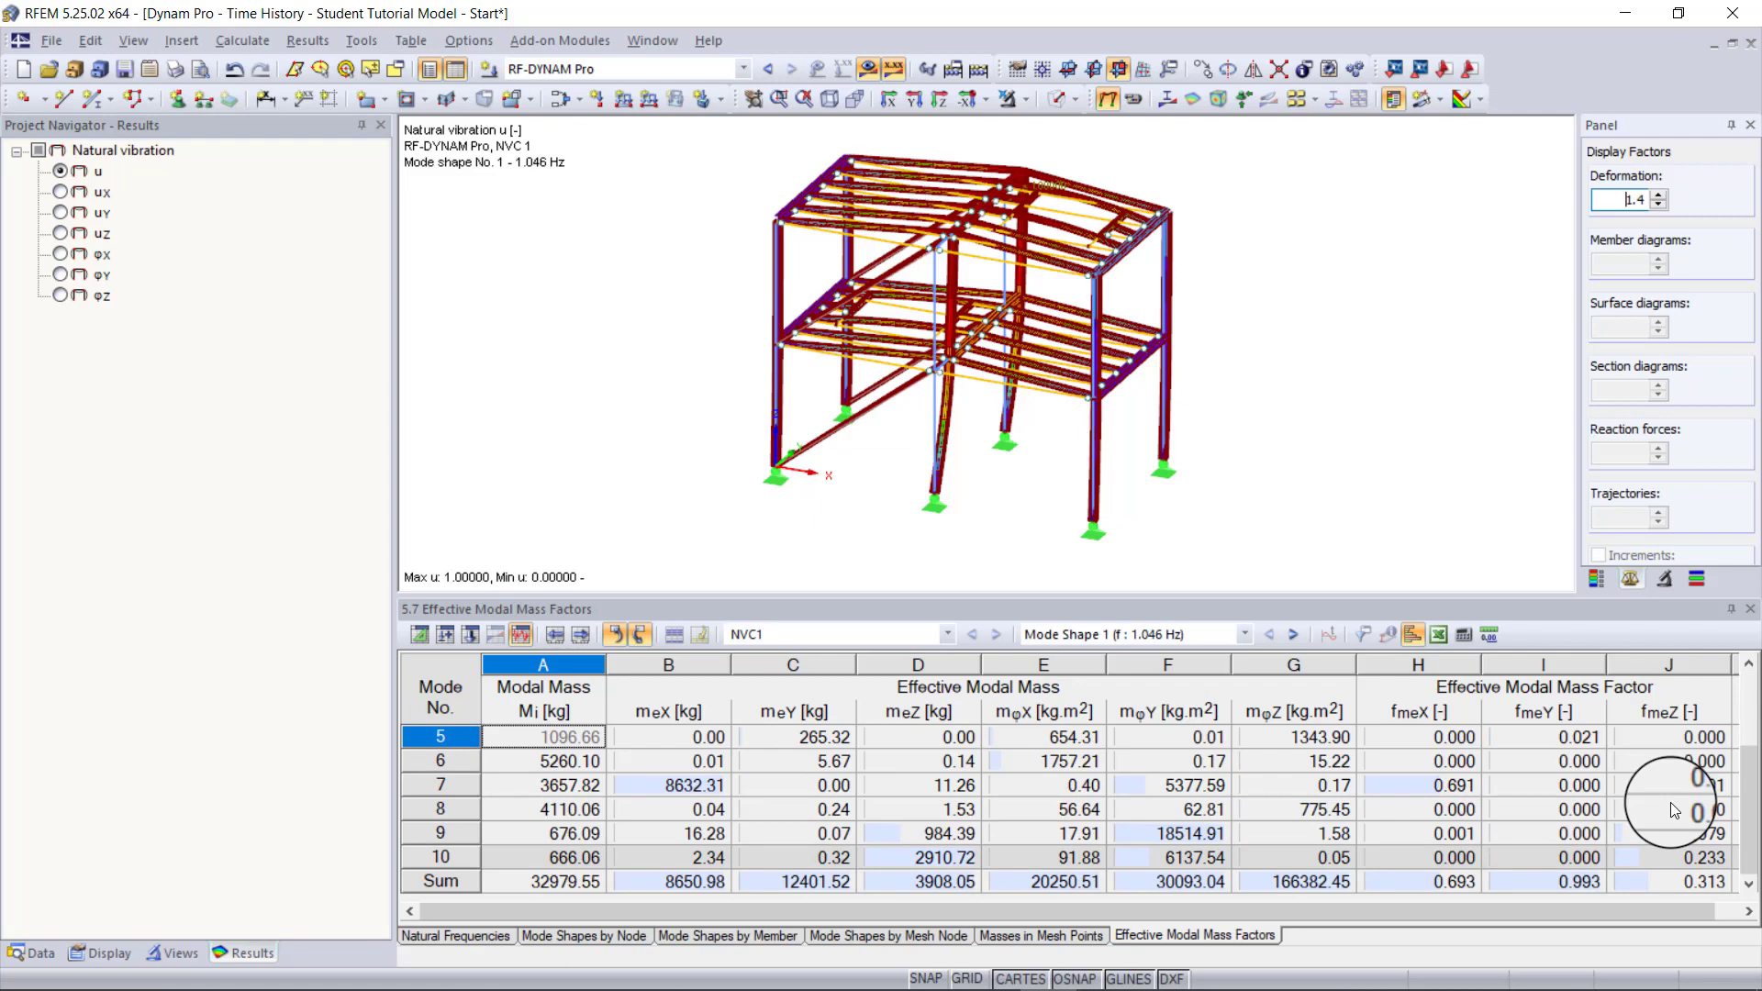
pyautogui.click(456, 937)
# - Display mode shape 10 with its colour legend, then reopen the RF-DYNAM Pro input data
pyautogui.scroll(-1, 757, 905)
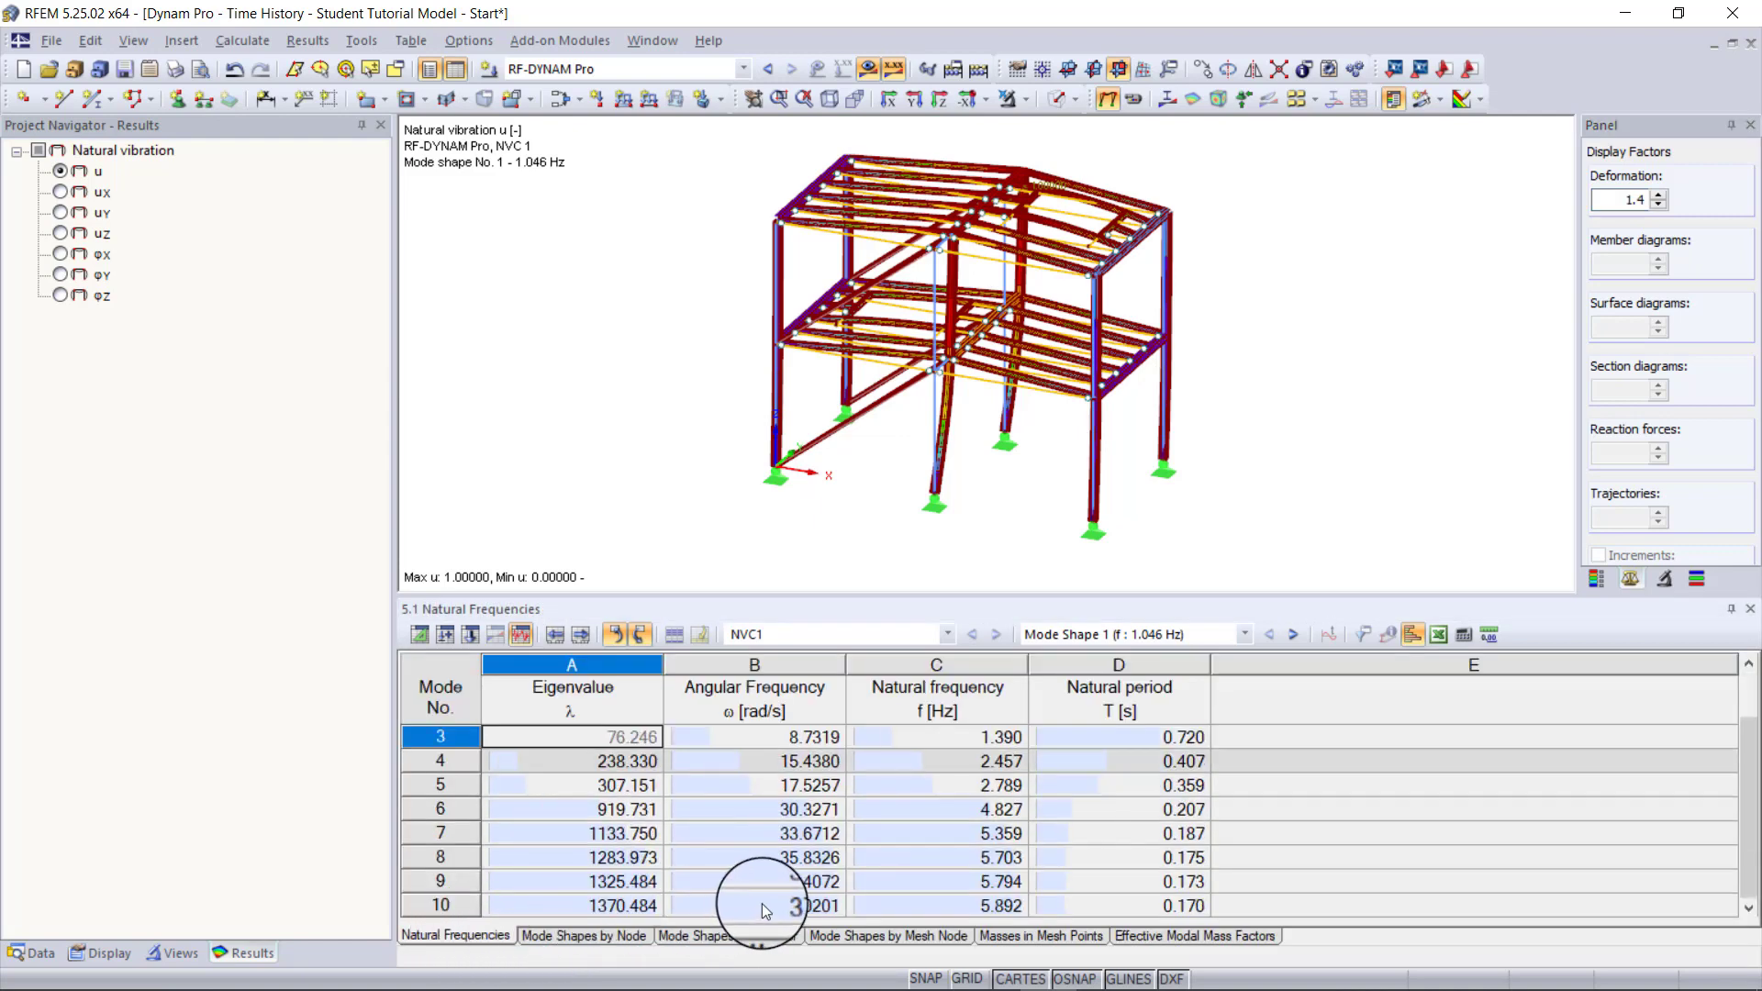
pyautogui.click(773, 901)
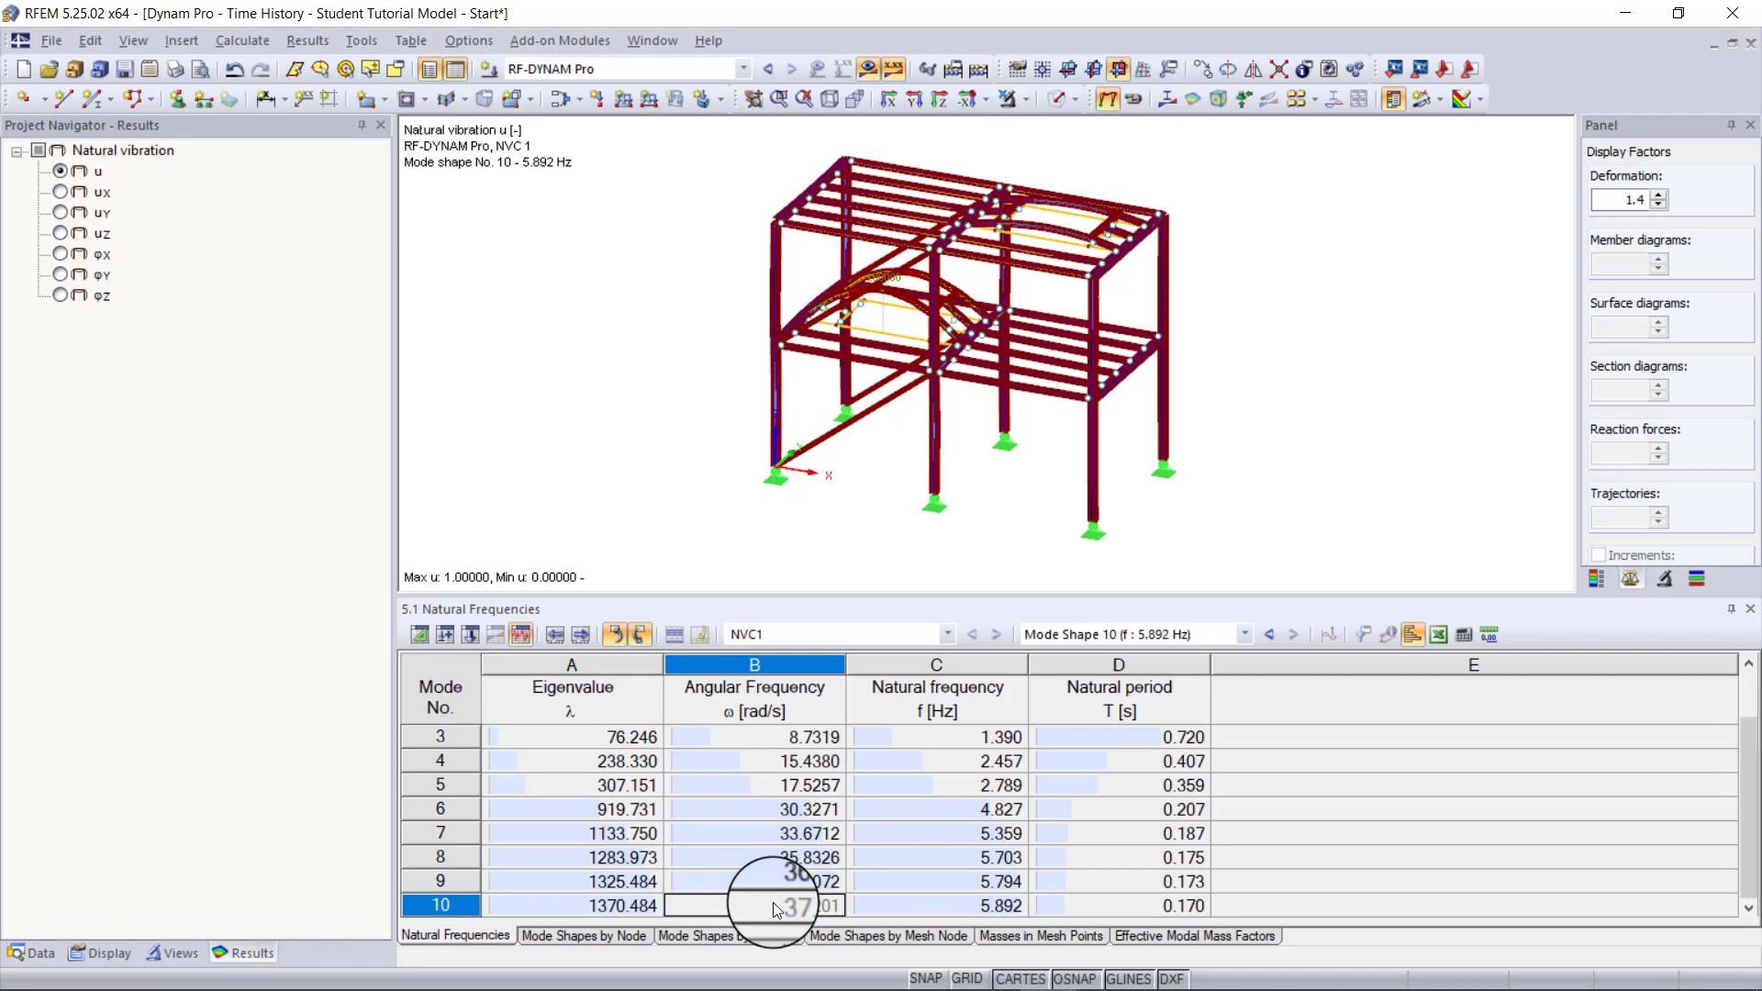
pyautogui.click(1596, 579)
pyautogui.click(1671, 515)
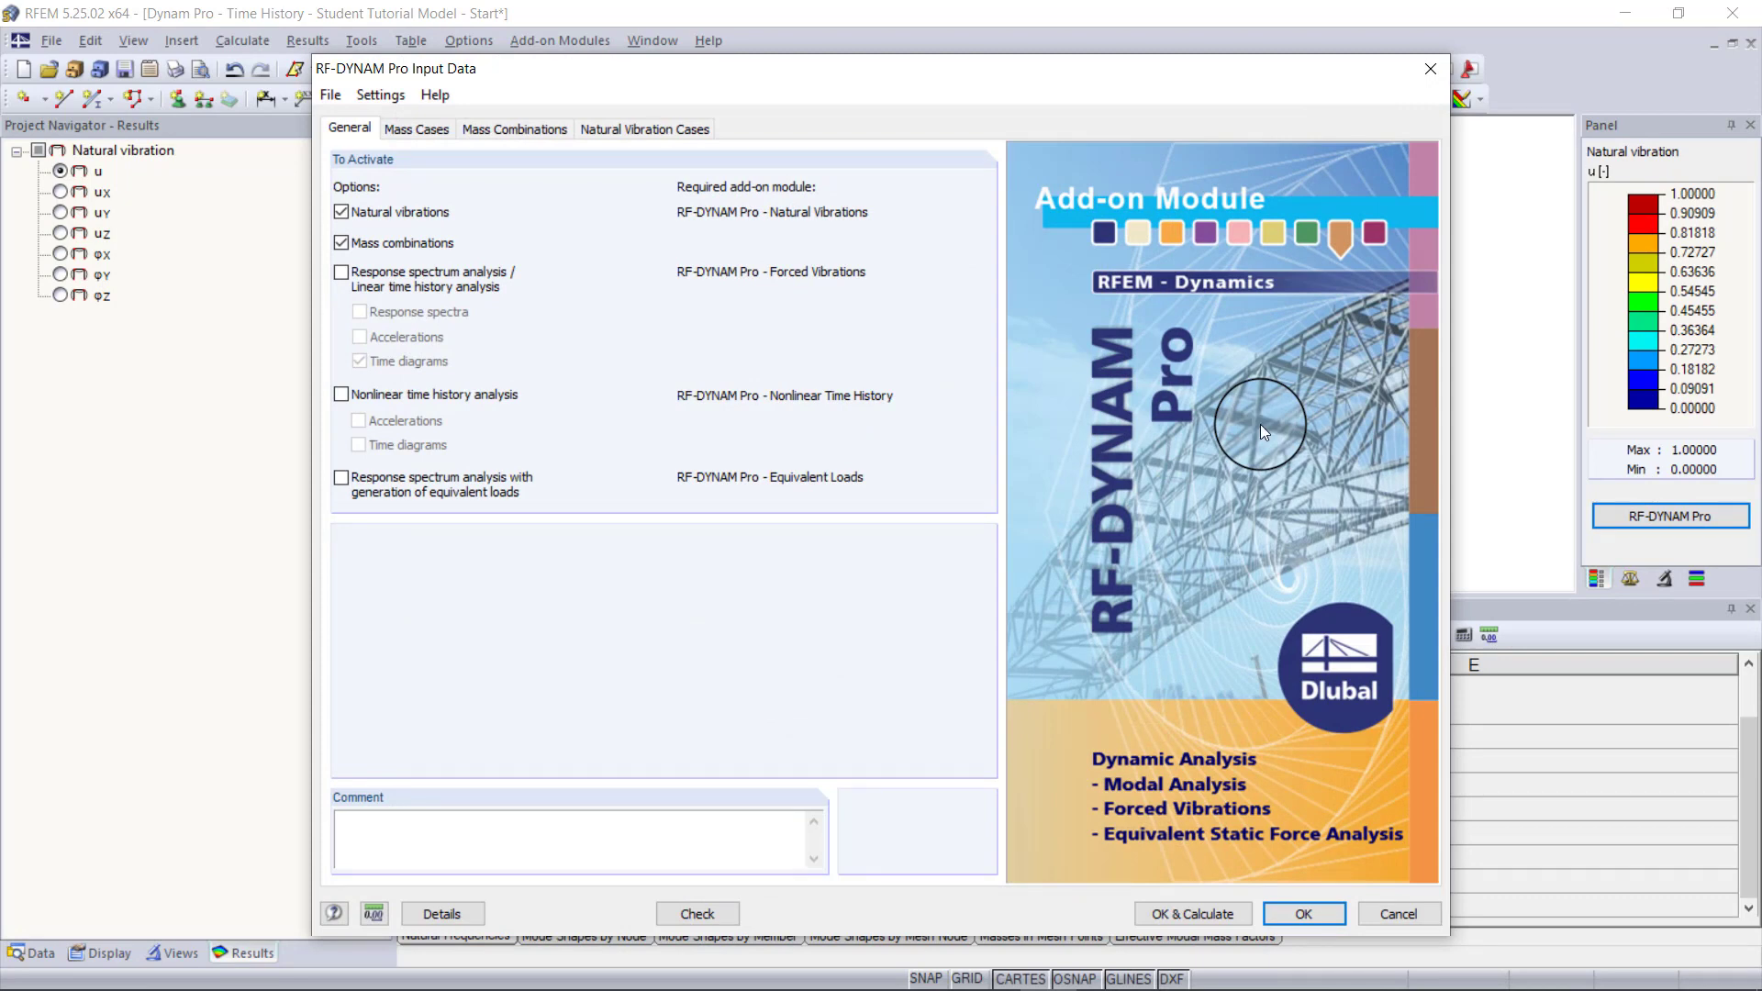
# - Activate linear time history analysis with time diagrams and bring up empty time diagram TD1
pyautogui.click(391, 277)
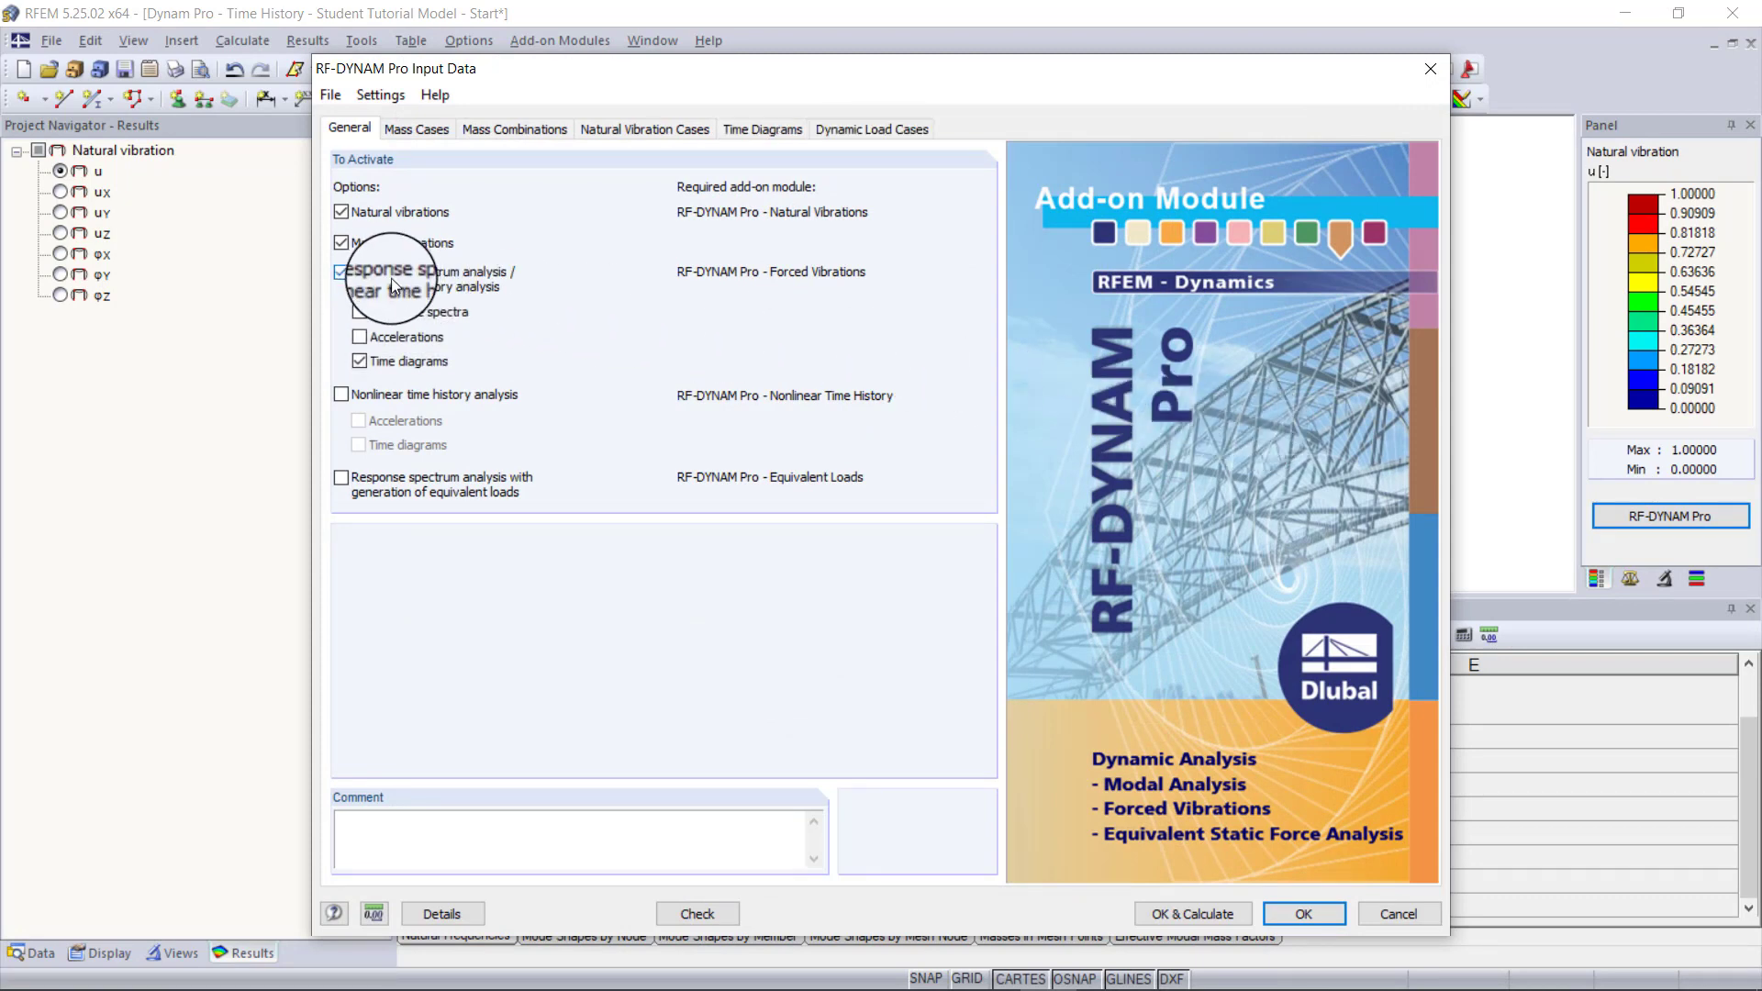
pyautogui.click(398, 361)
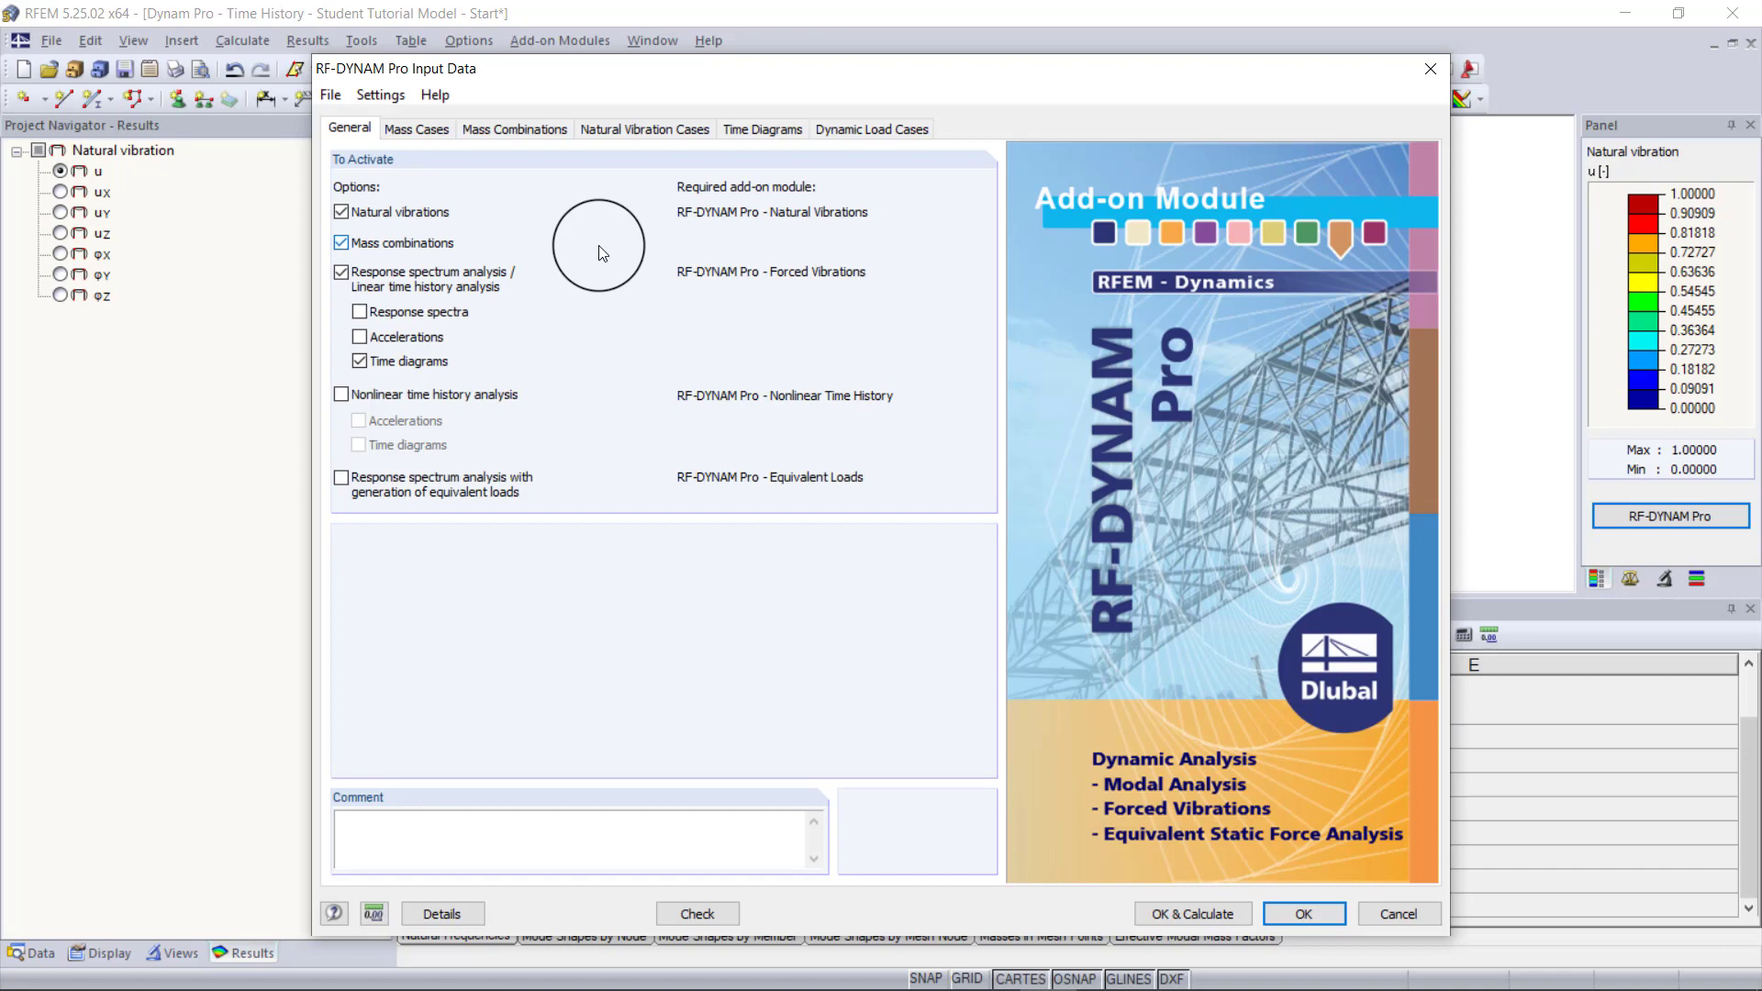
pyautogui.click(739, 140)
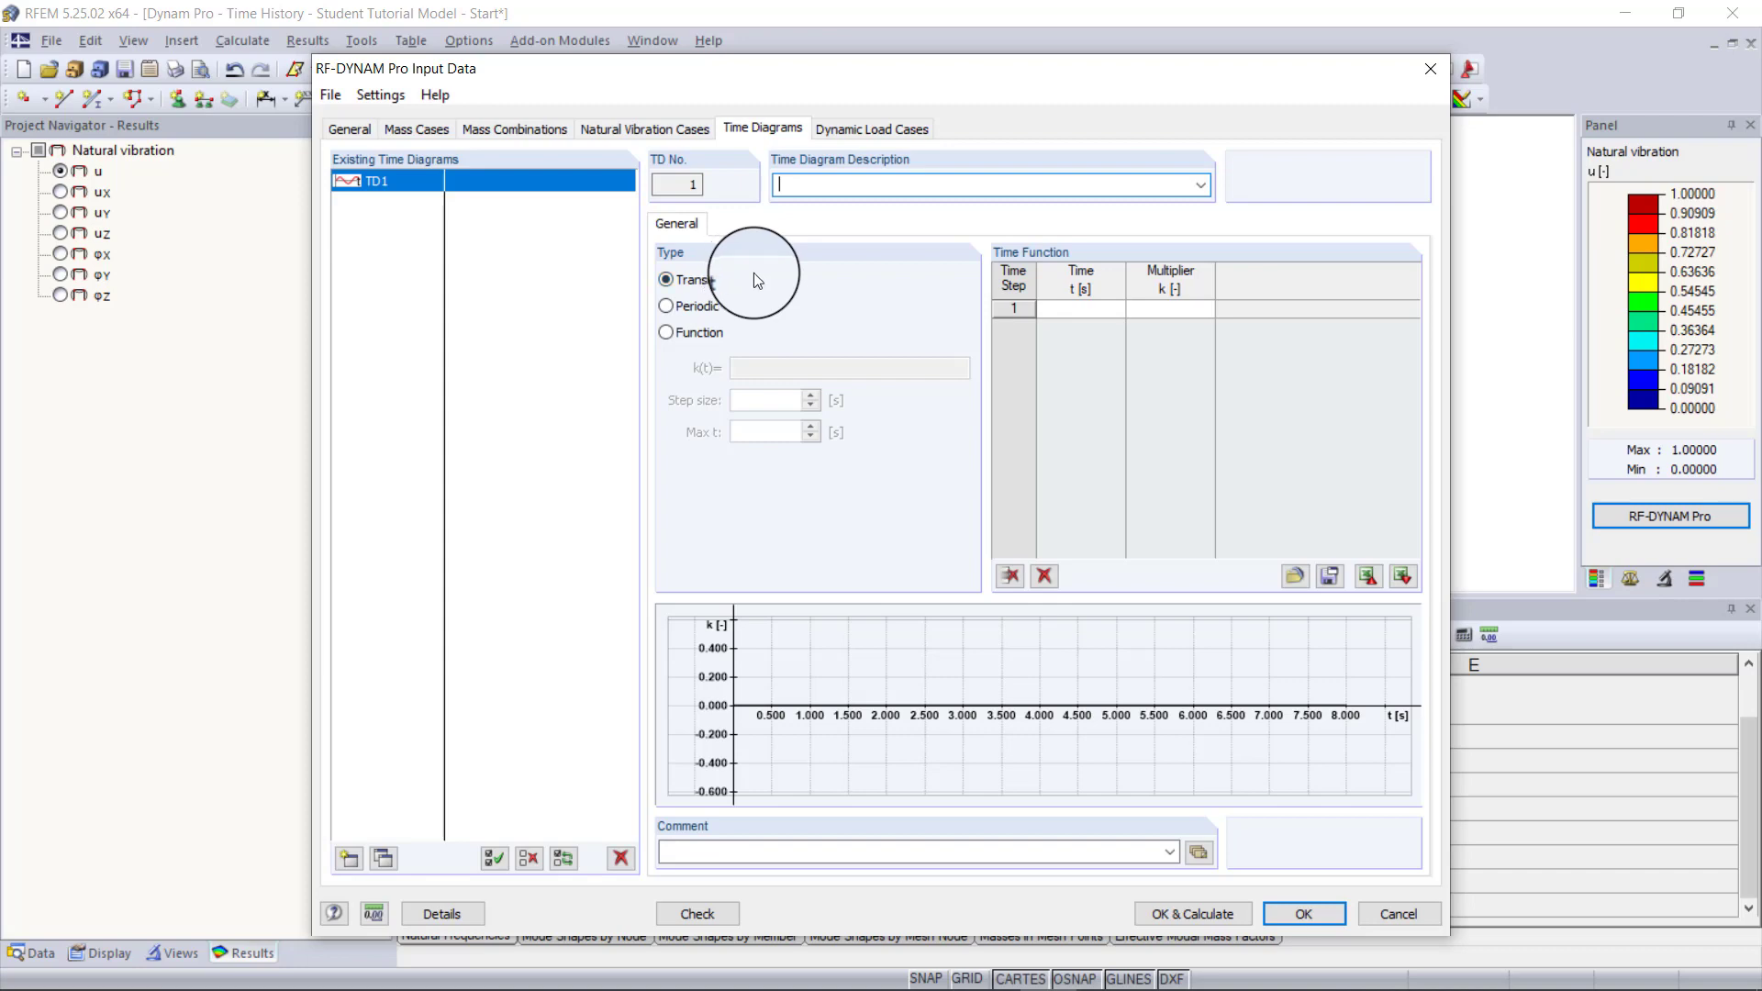
# - Set time diagram TD1 to the Periodic type after briefly trying the Function type
pyautogui.click(1111, 309)
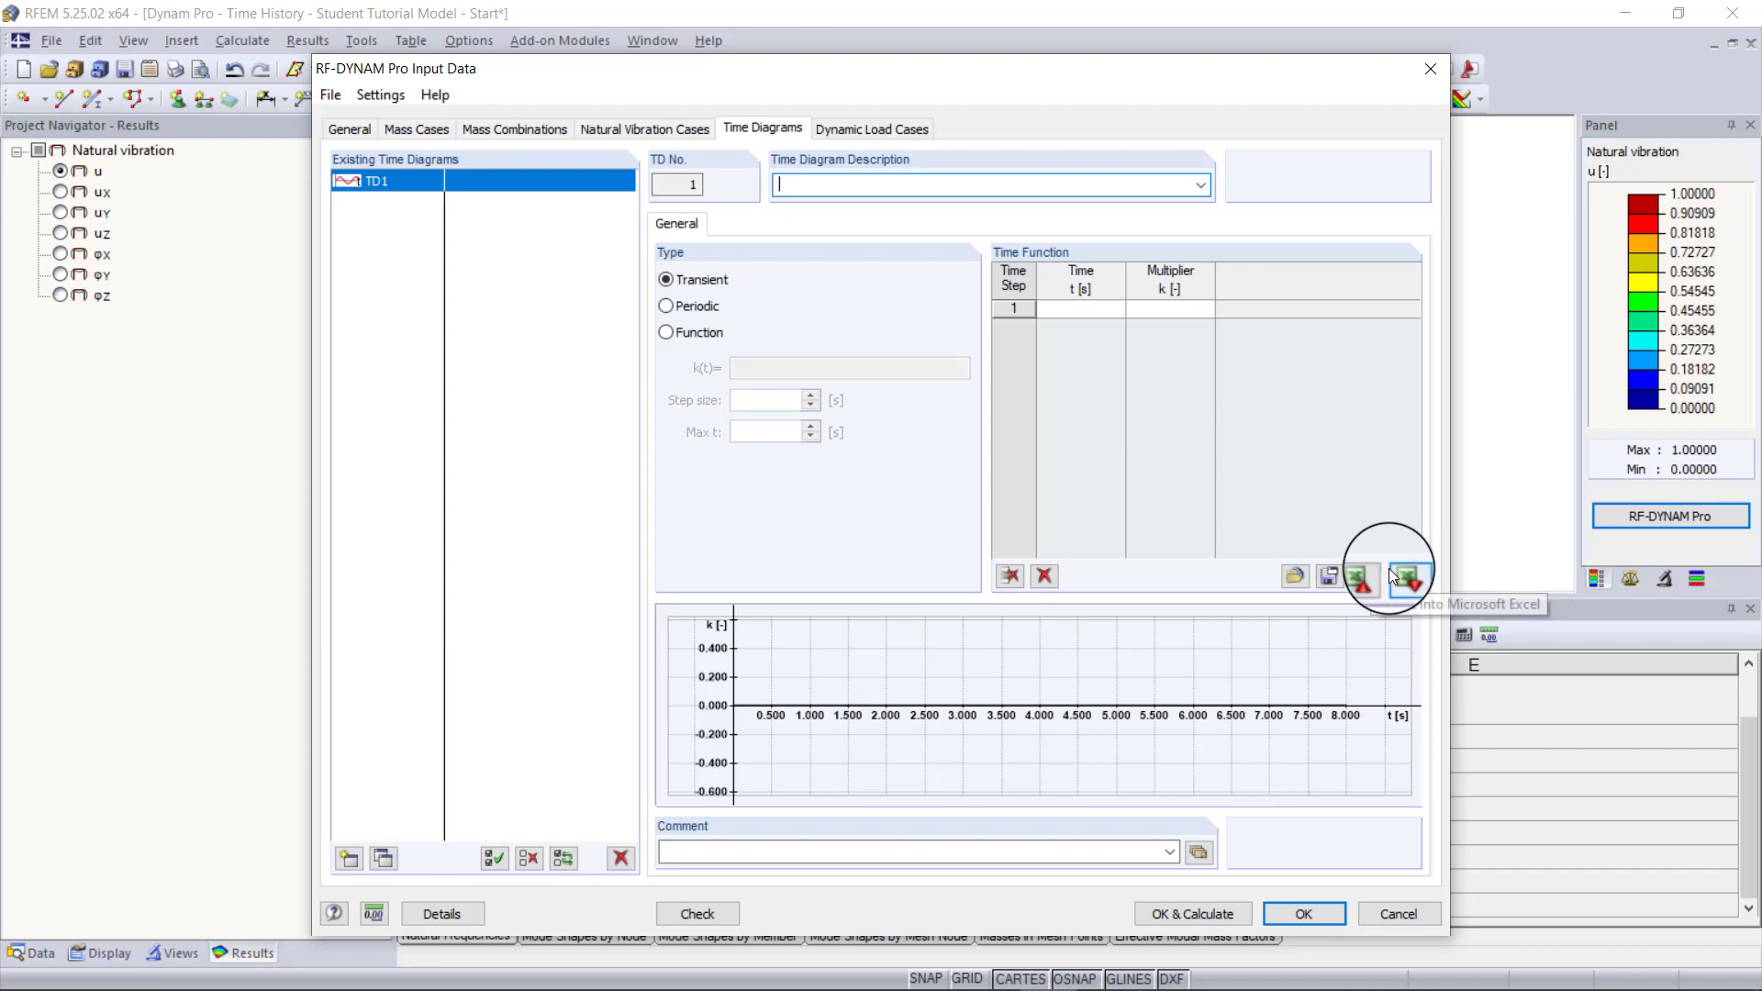
pyautogui.click(707, 310)
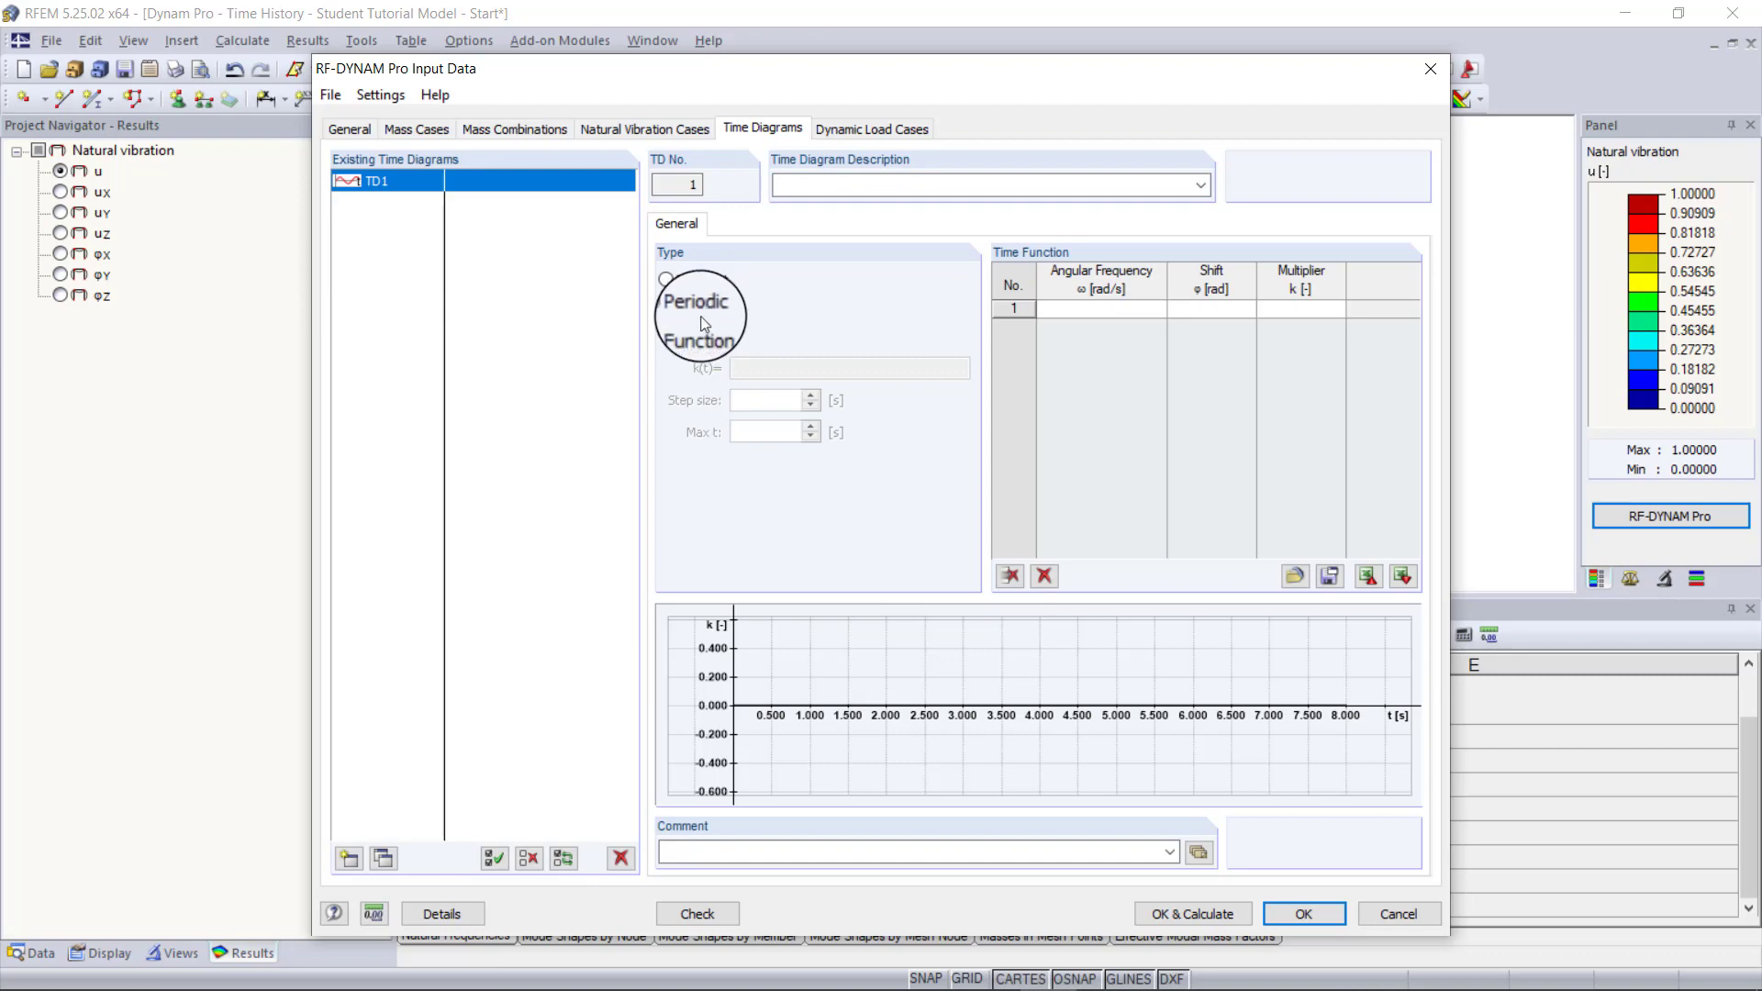
pyautogui.click(698, 332)
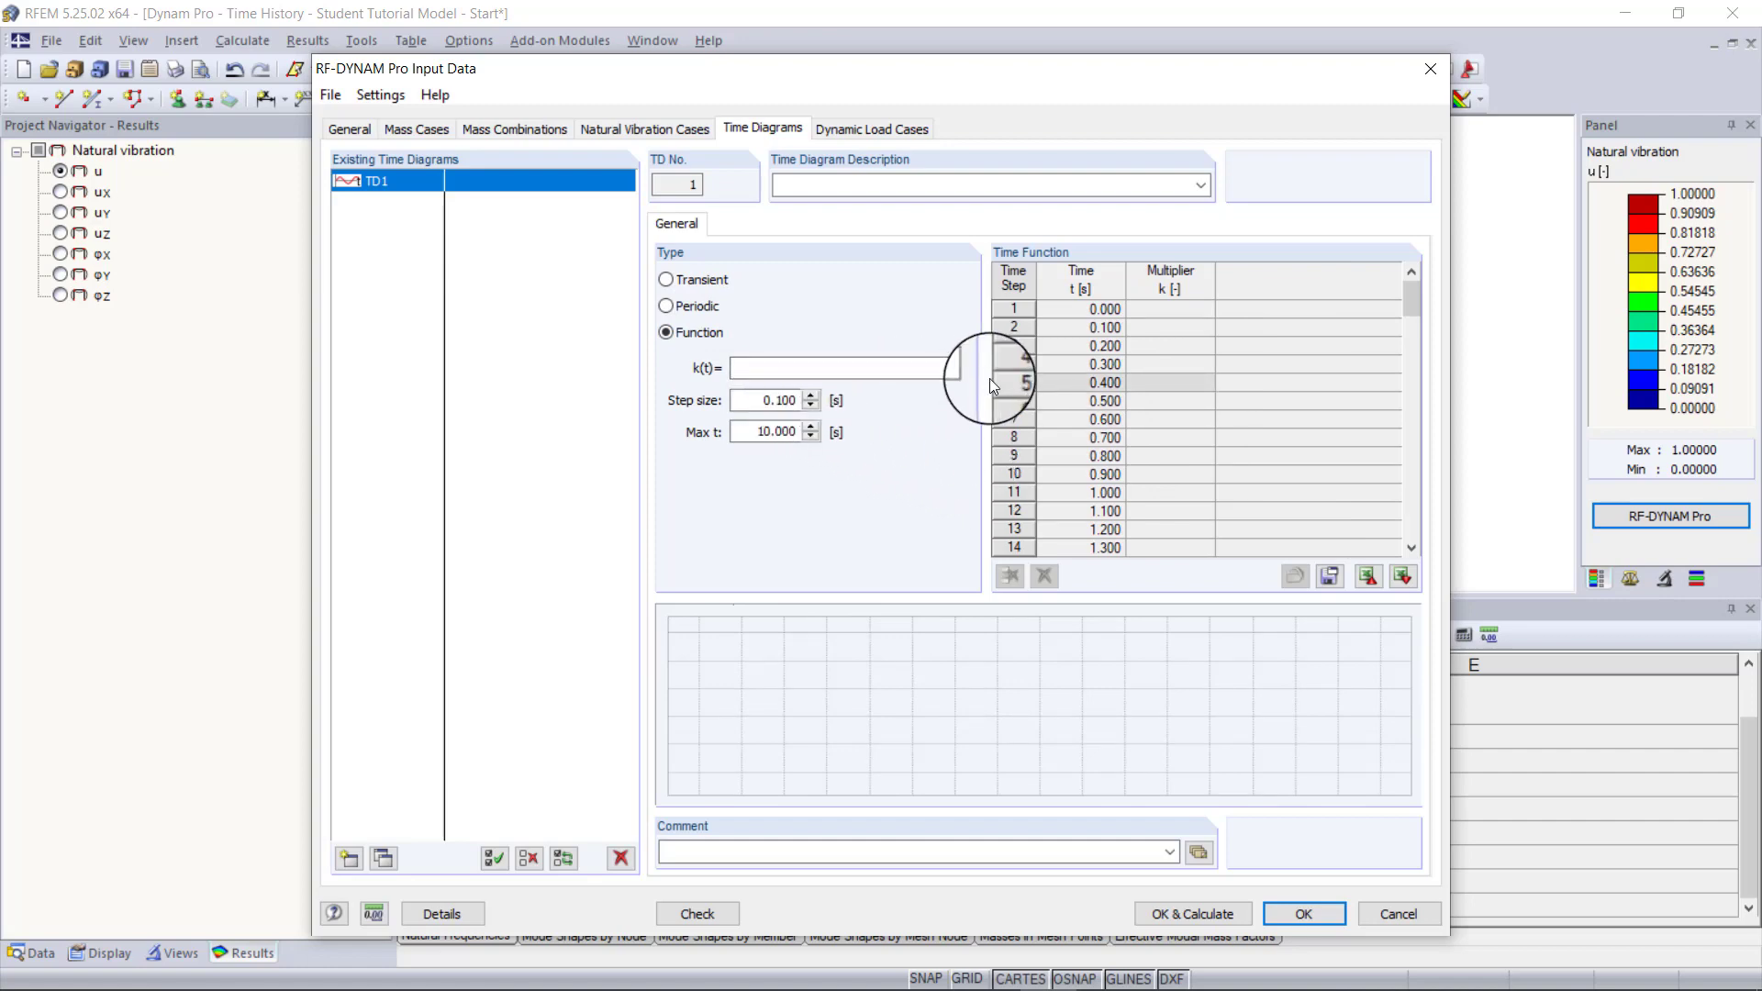
pyautogui.press('Up')
pyautogui.press('Up')
pyautogui.press('Up')
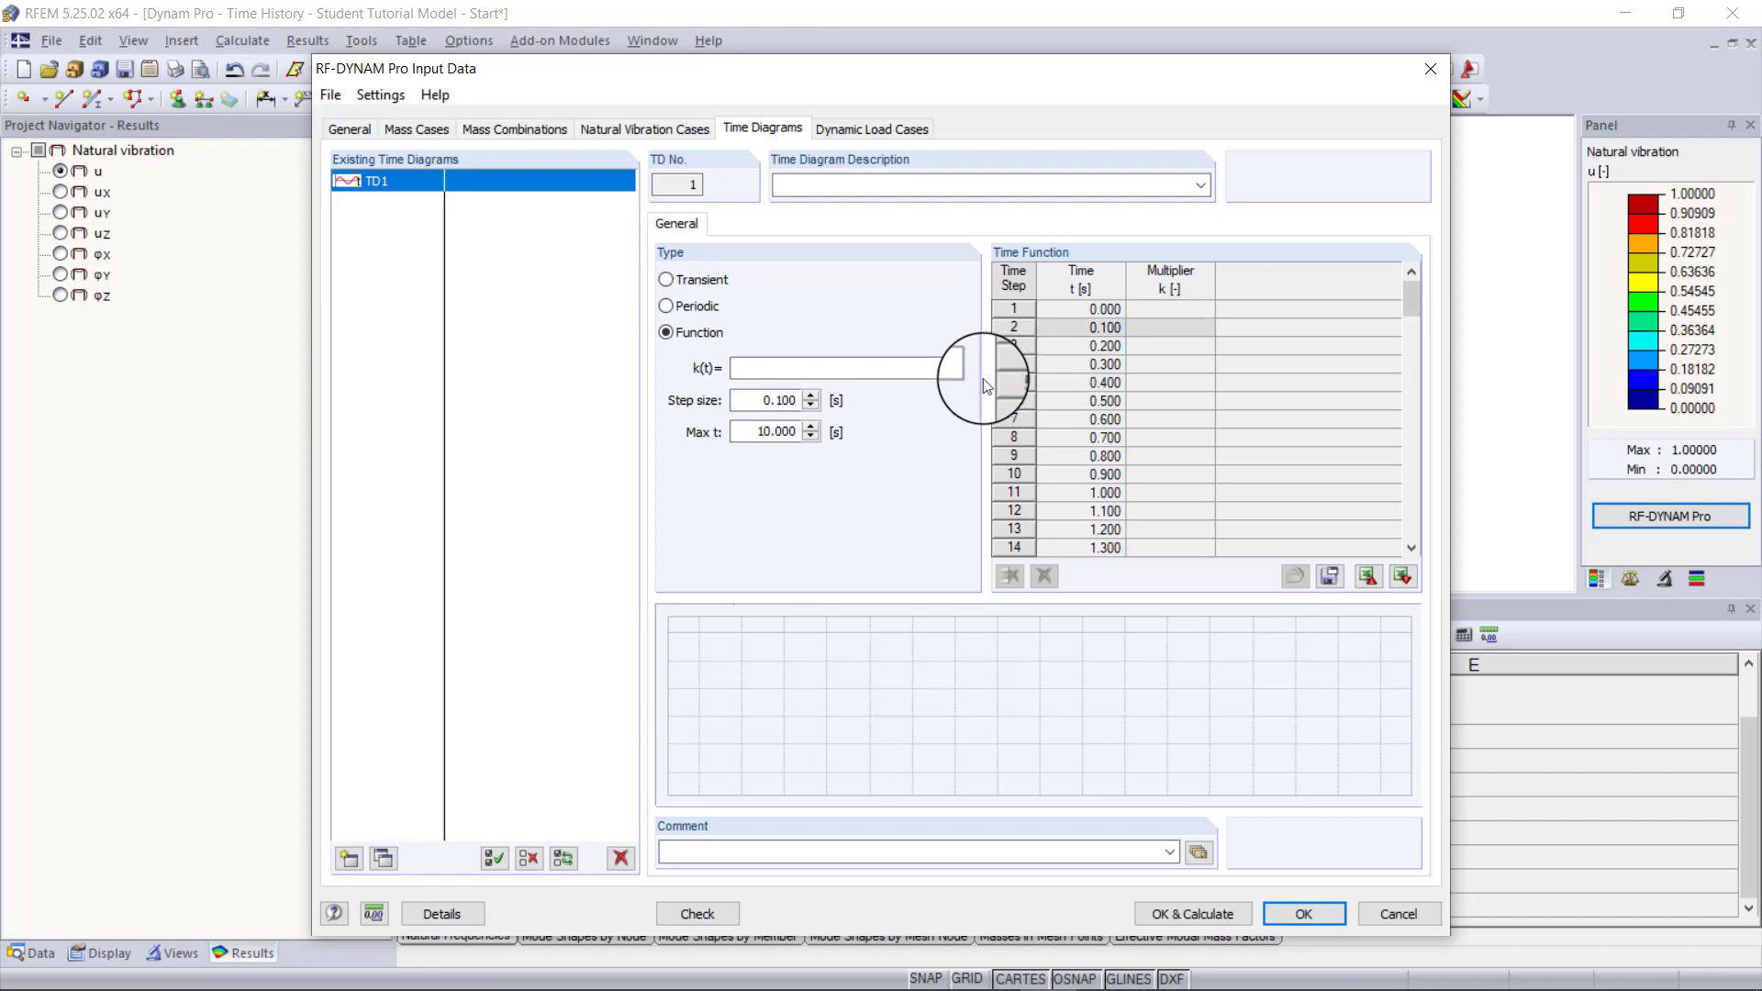
pyautogui.click(803, 374)
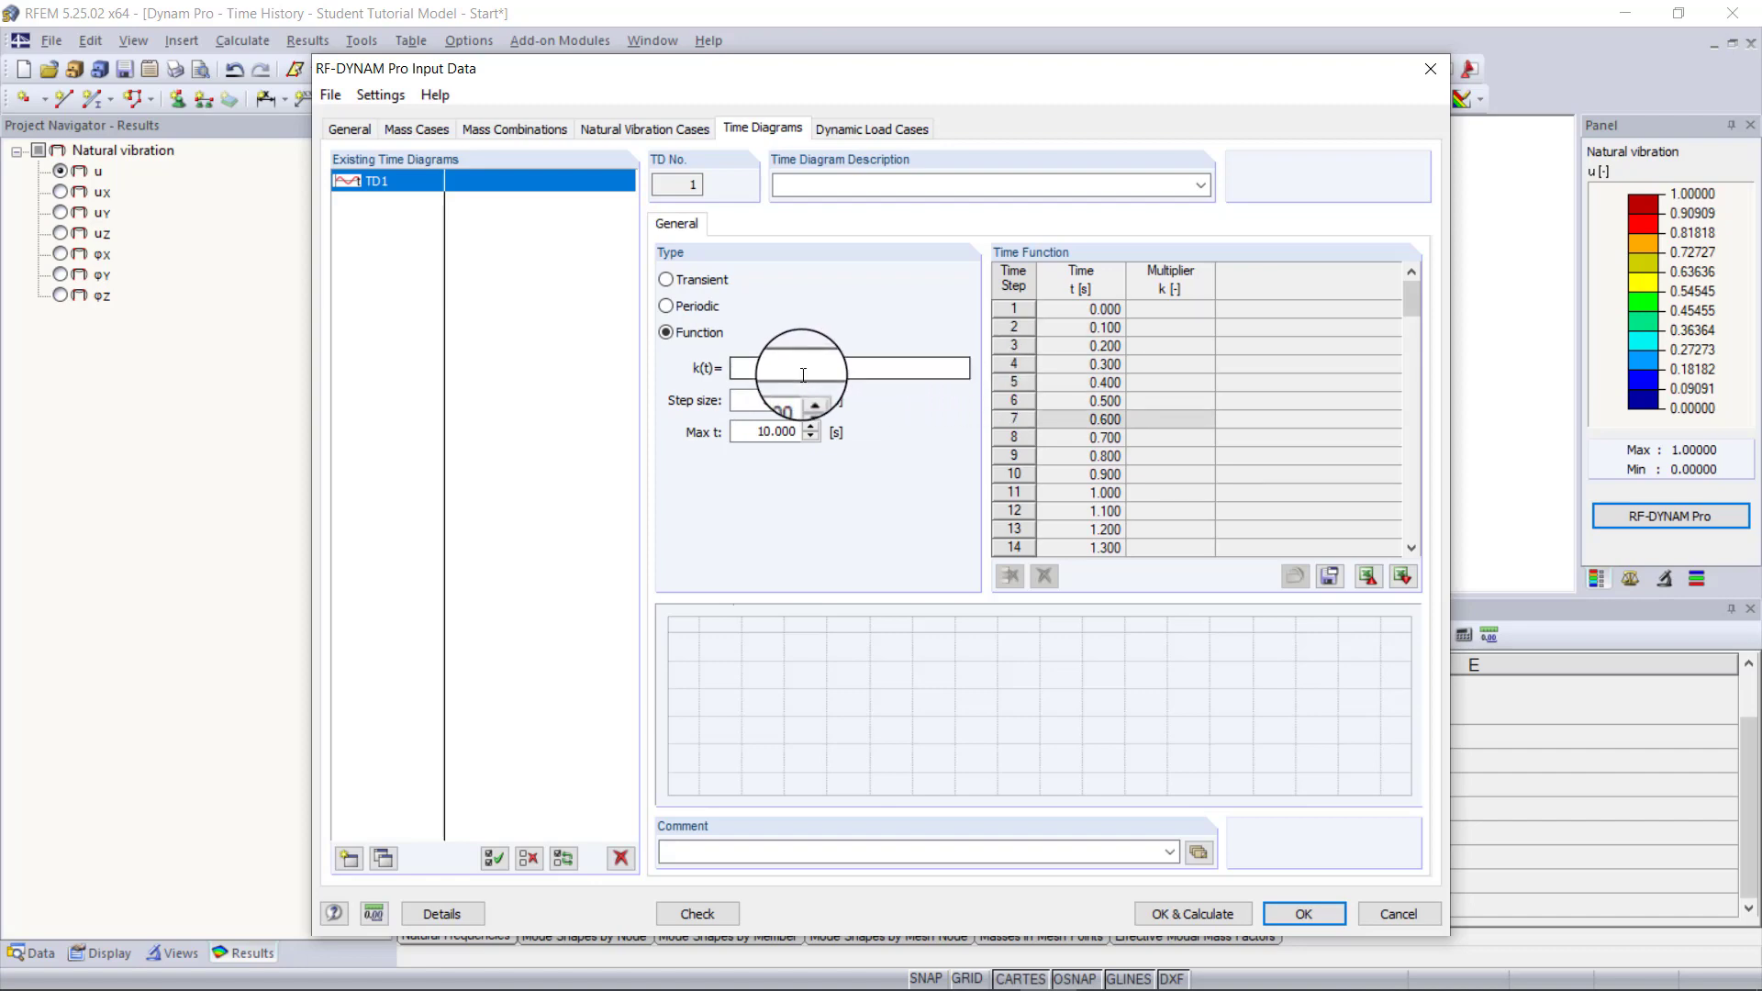
pyautogui.press('Tab')
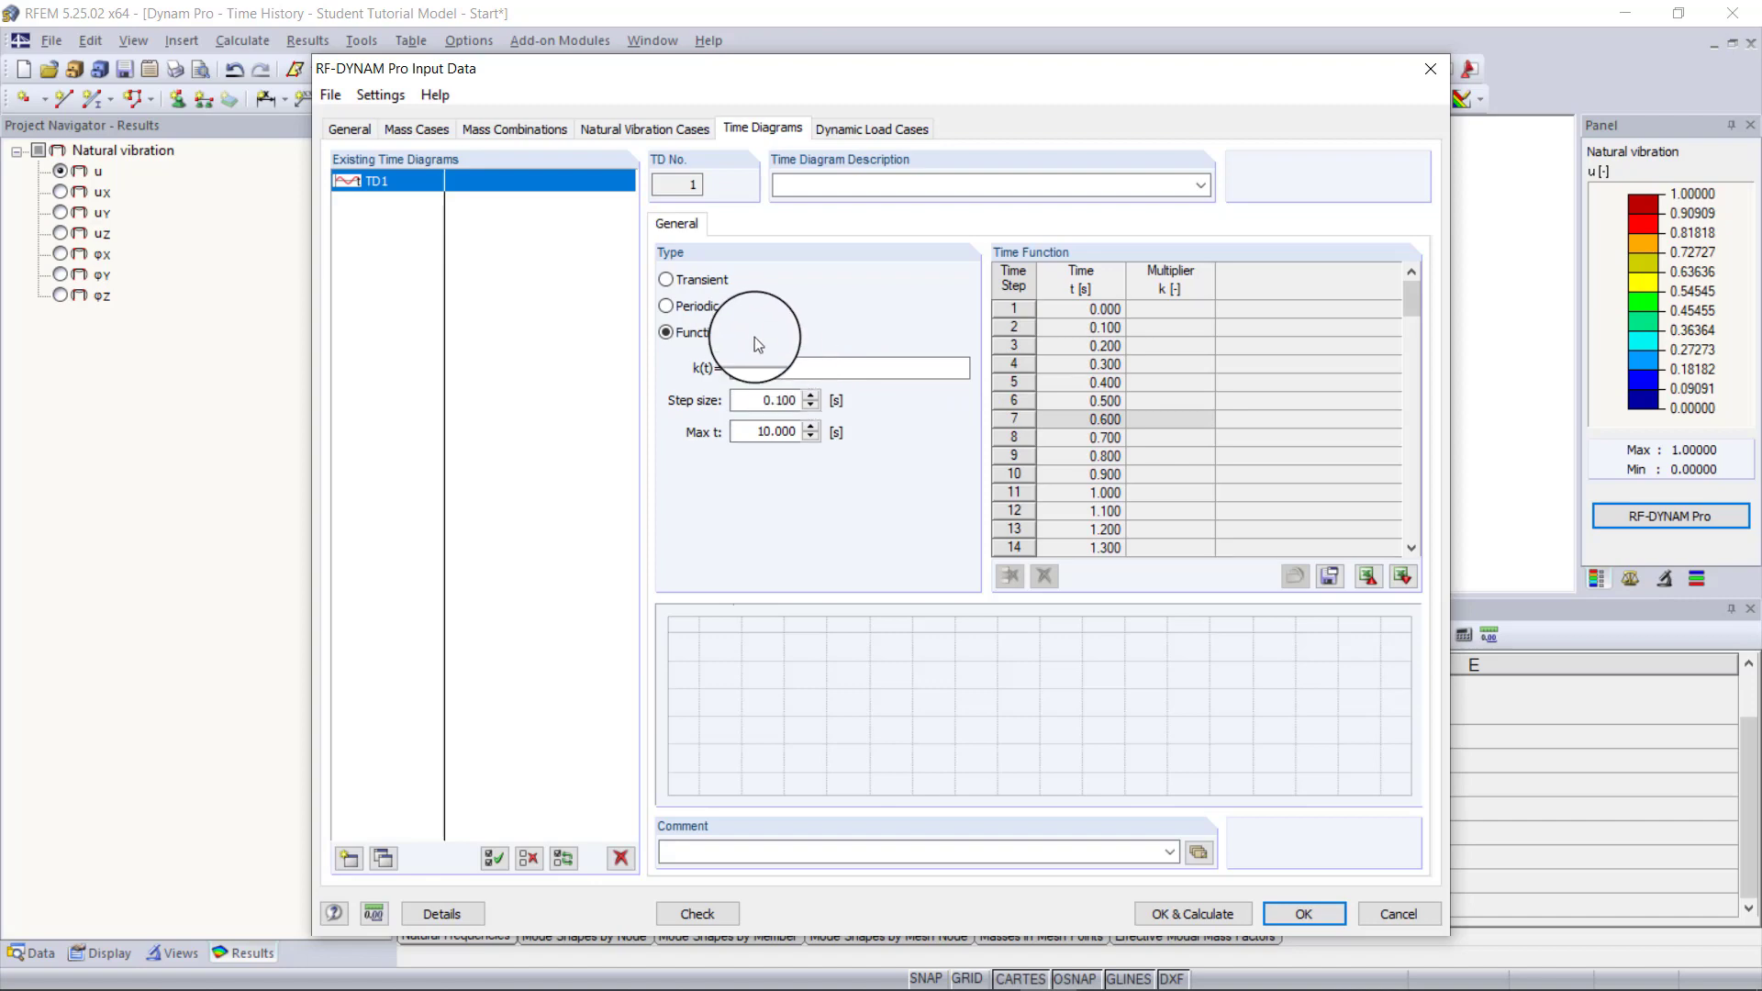
pyautogui.click(700, 305)
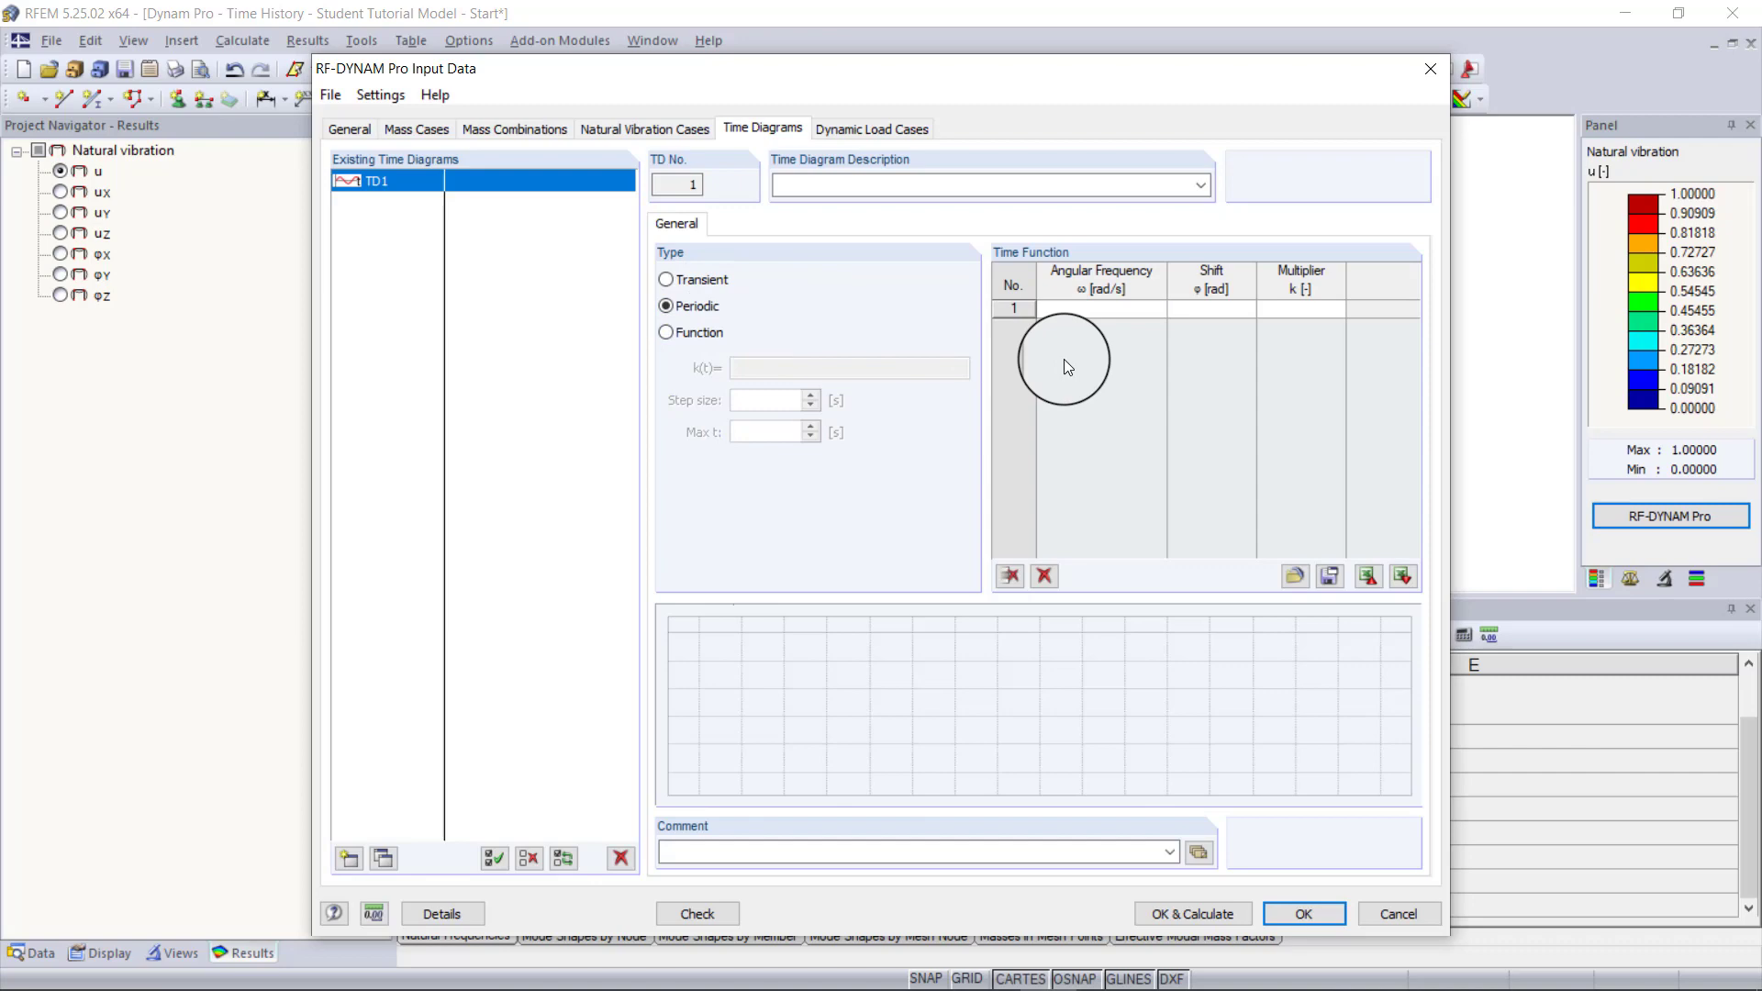
# - Give TD1's row 1 angular frequency 33.51 rad/s, shift 0 and multiplier 1
pyautogui.click(1152, 310)
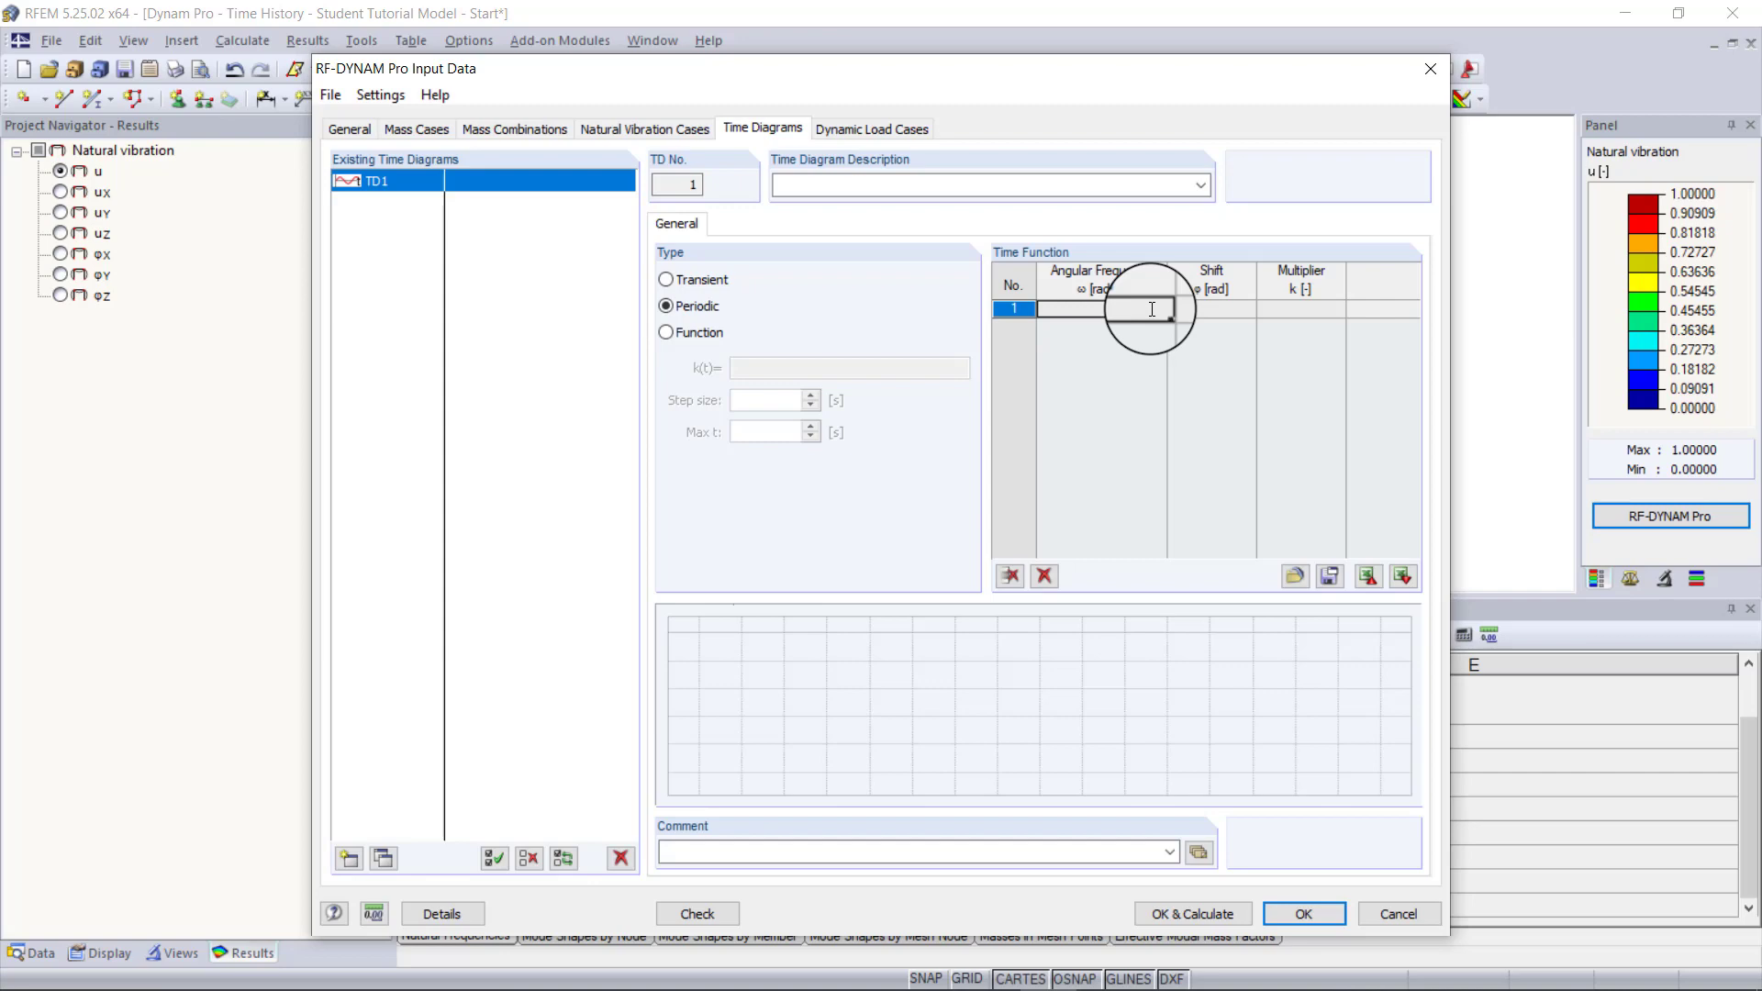
pyautogui.write('33.51')
pyautogui.press('Tab')
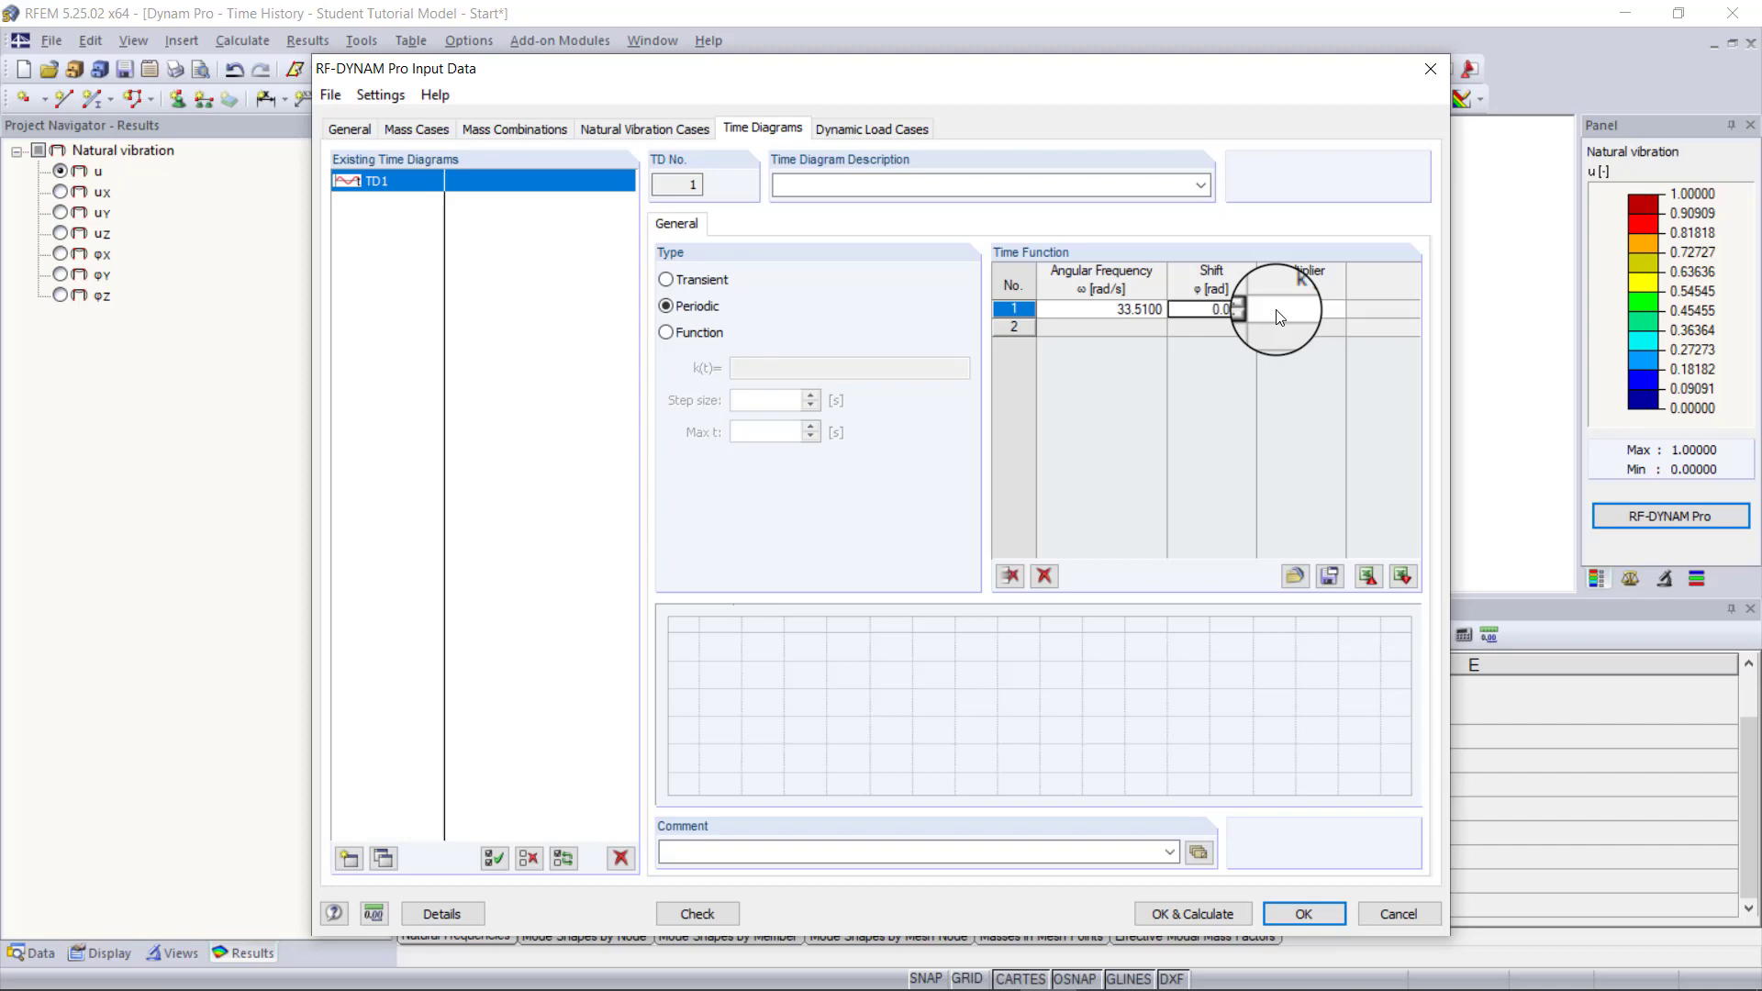
pyautogui.click(1280, 317)
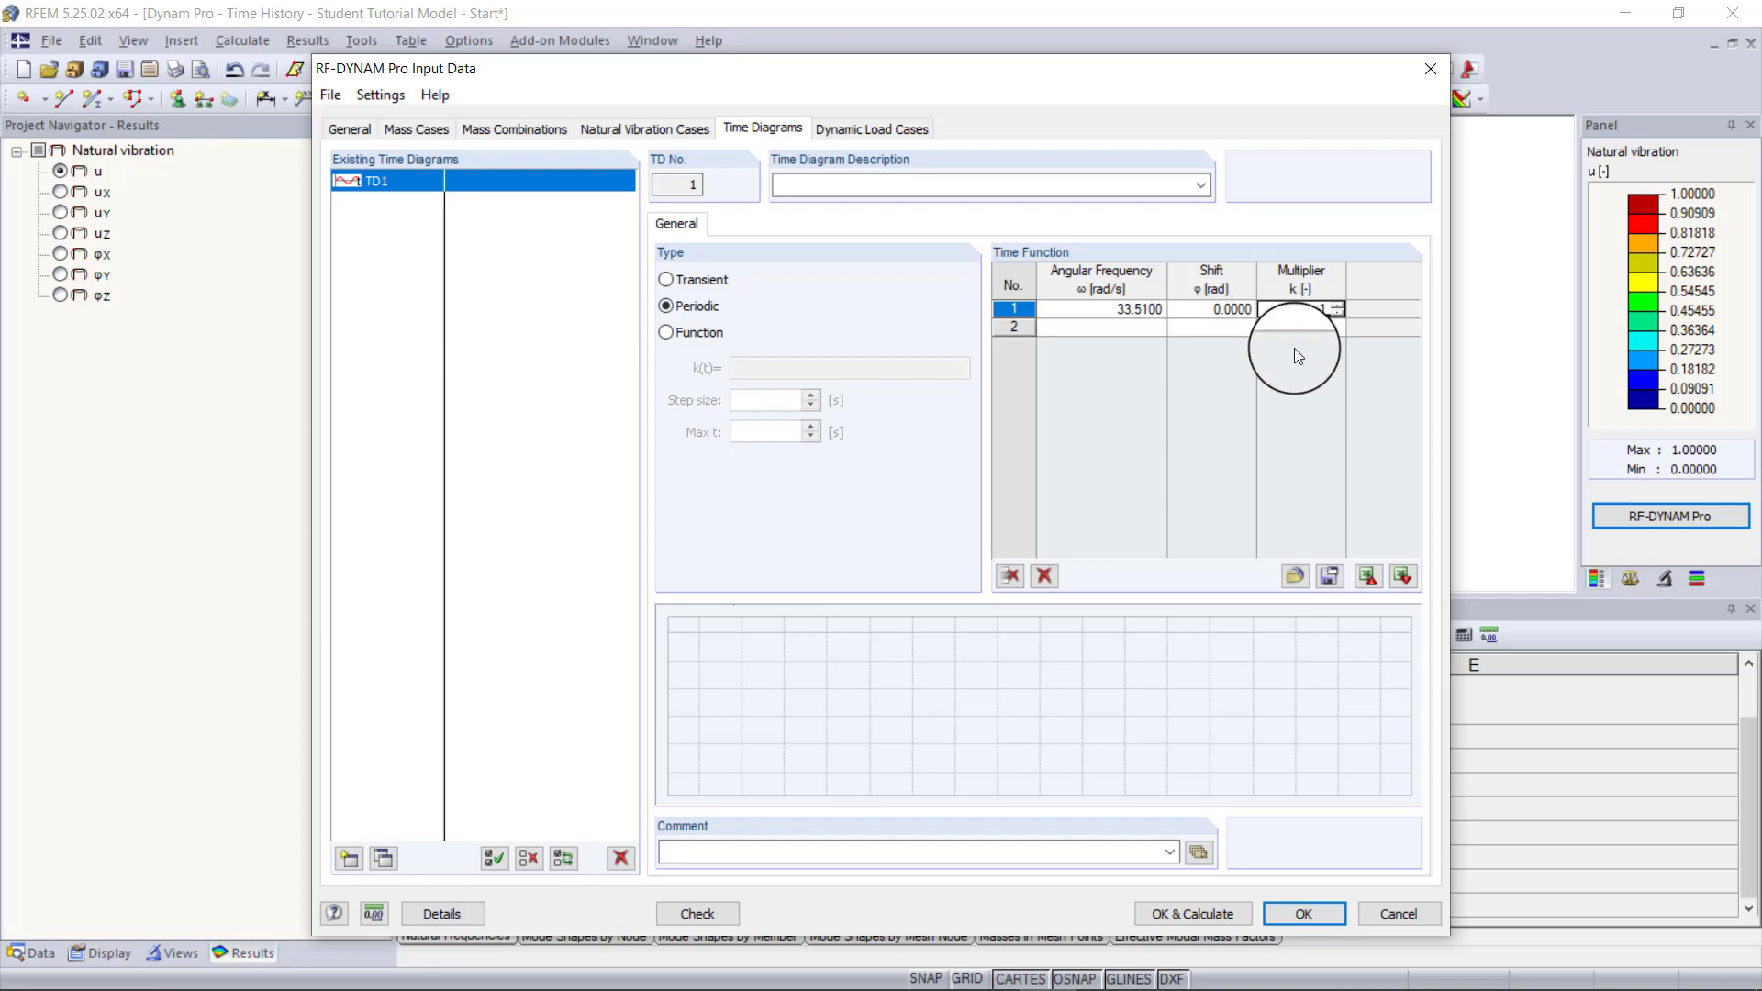
pyautogui.press('Return')
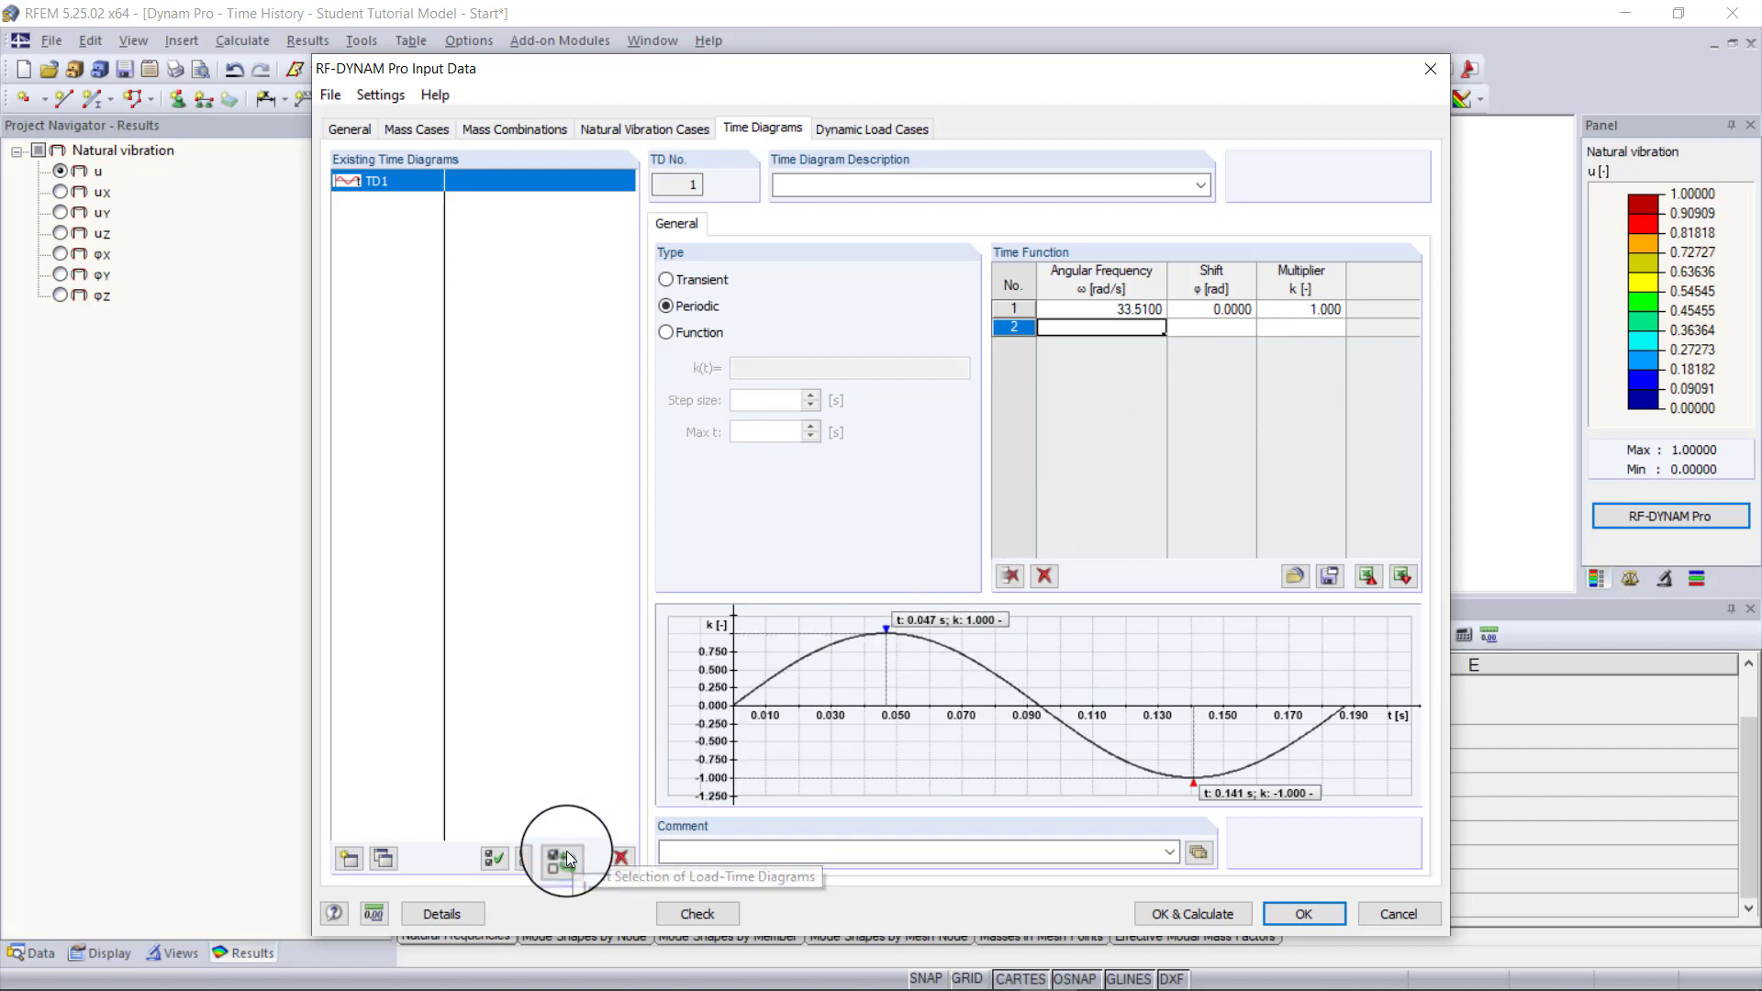
# - Enter 'Vertical' as the description of time diagram TD1
pyautogui.click(962, 188)
pyautogui.write('Vertical')
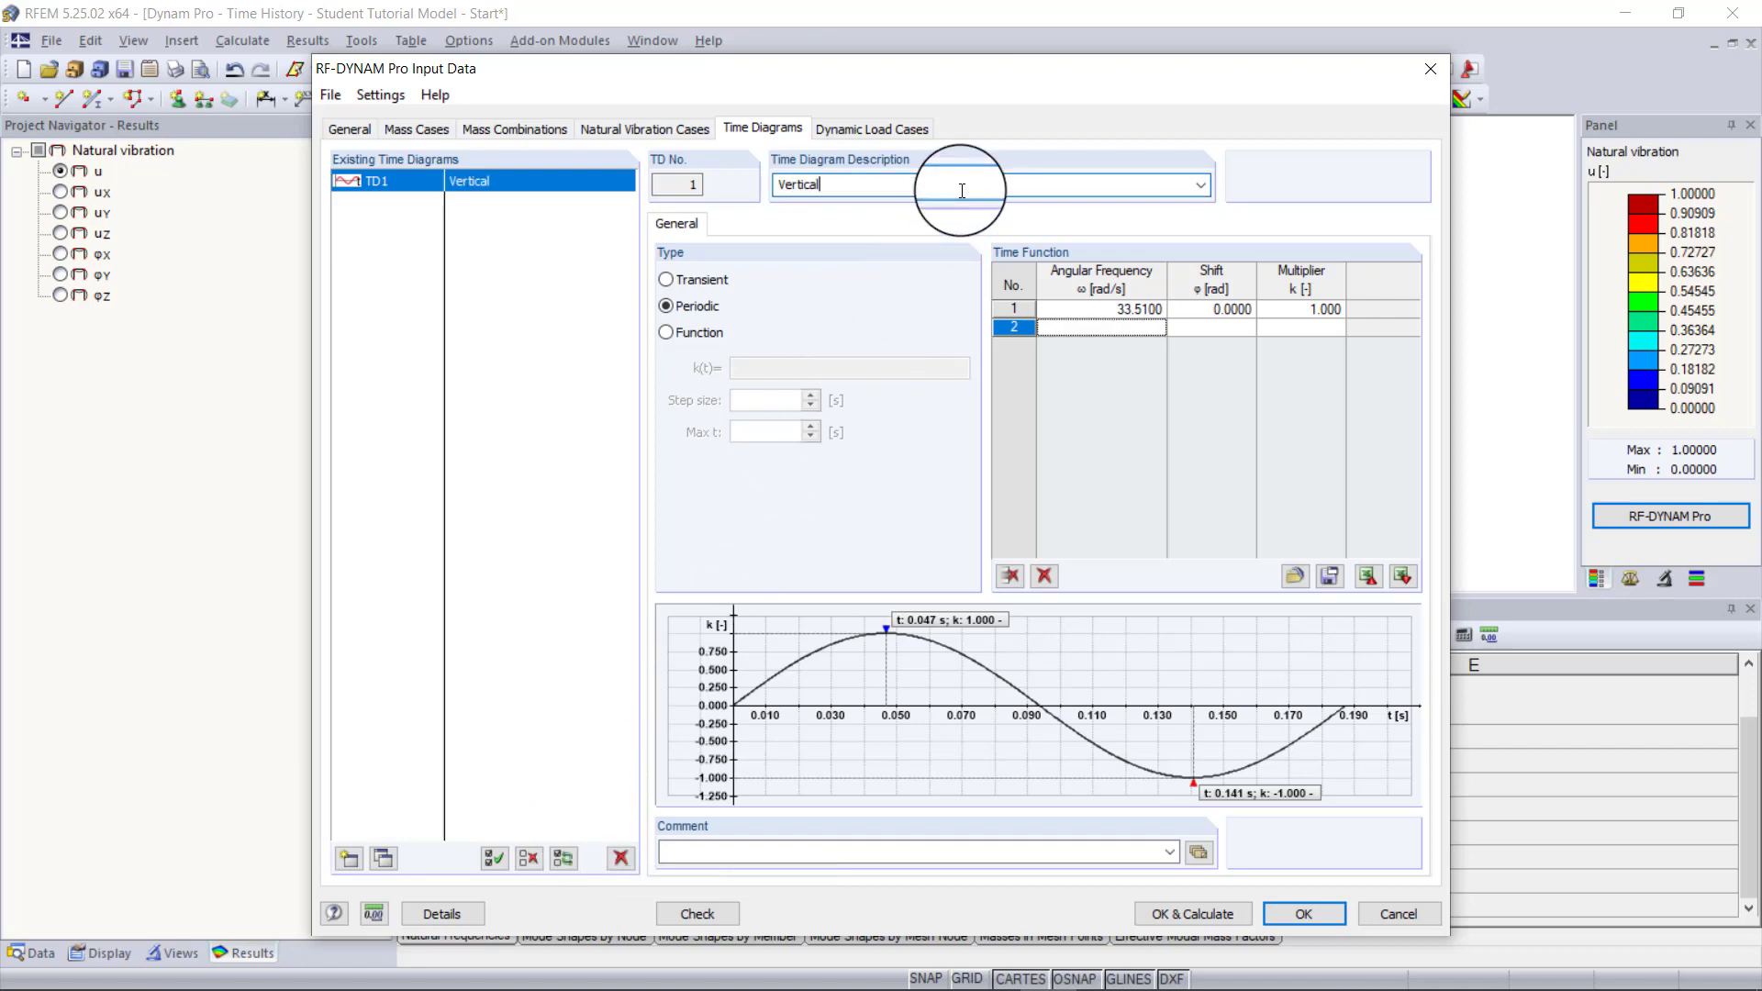
pyautogui.moveTo(735, 716)
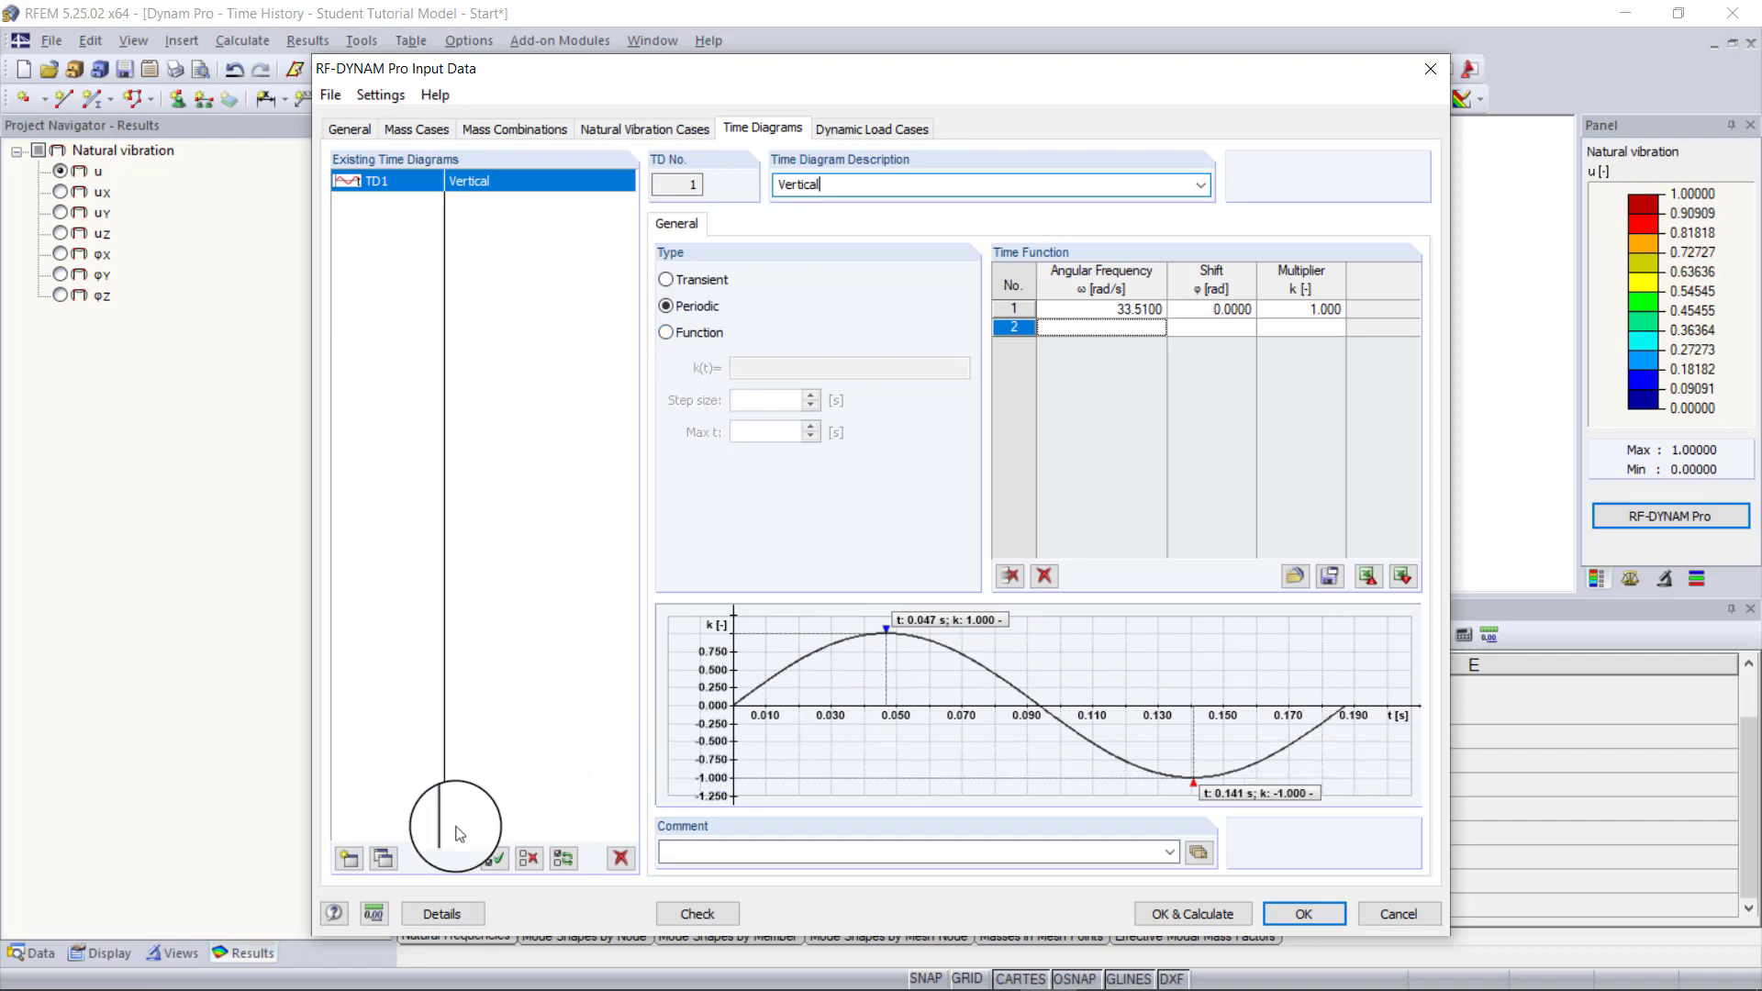
# - Copy TD1 into TD2 named 'Horizon' with a 1.5708 rad shift, then compare against TD1
pyautogui.click(385, 858)
pyautogui.write('H')
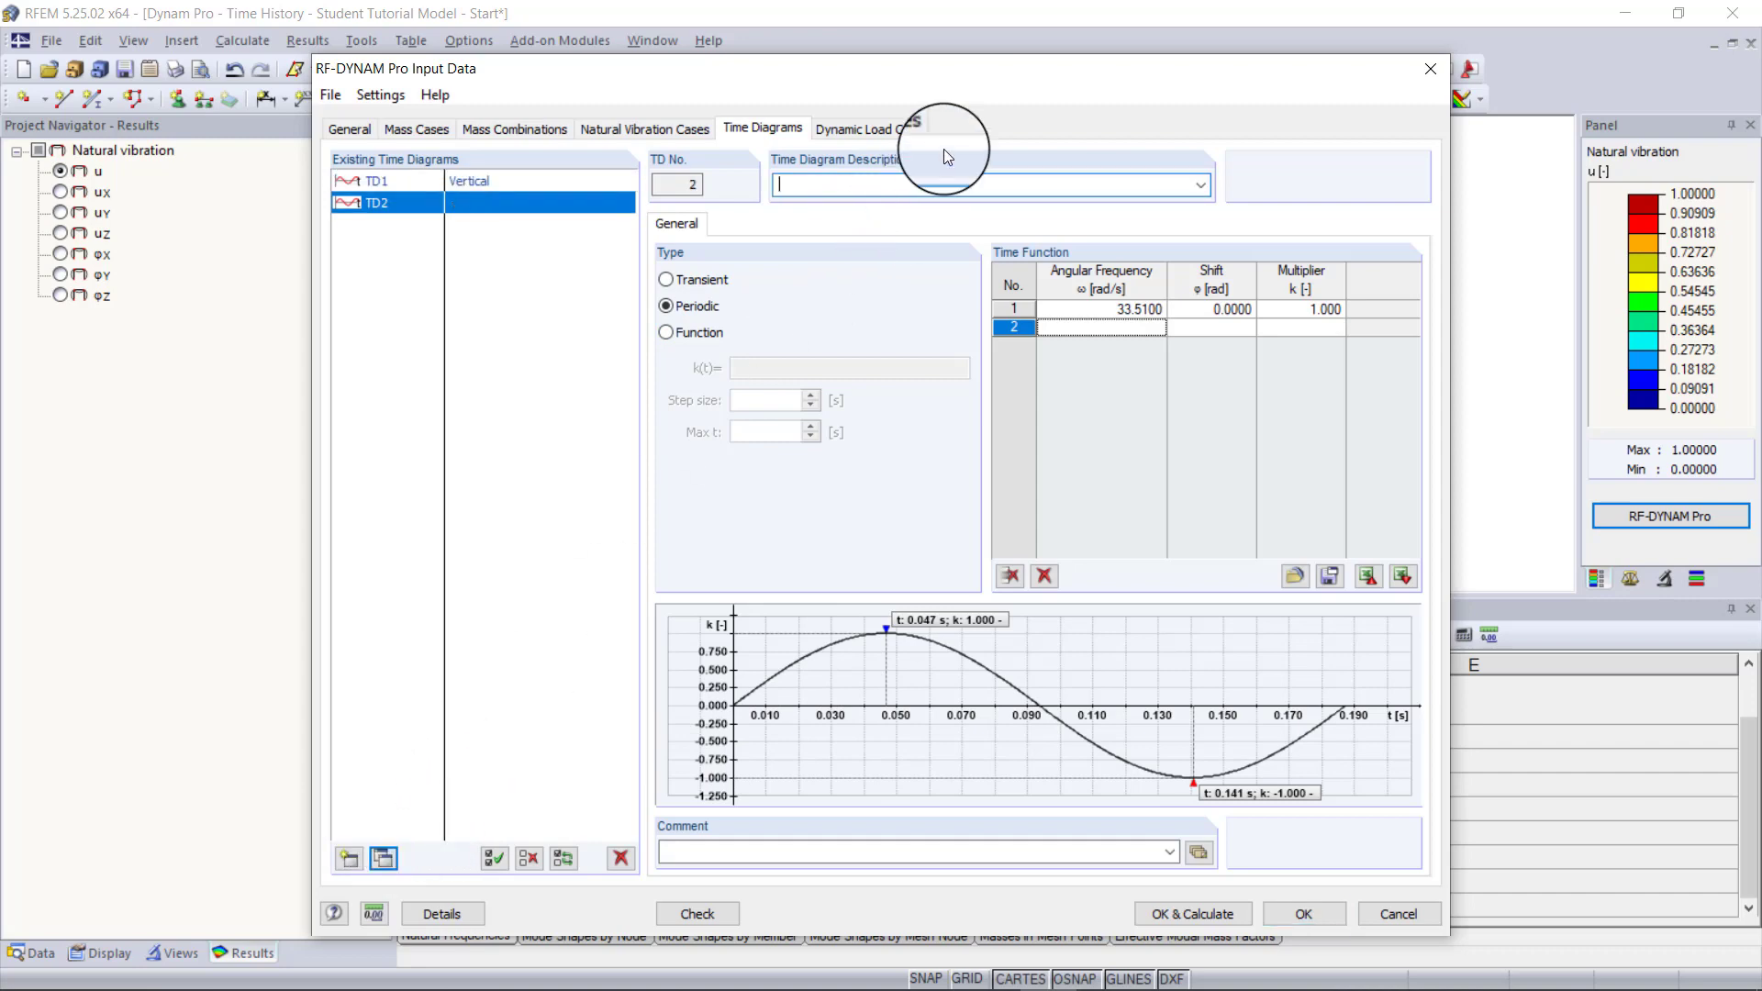
pyautogui.write('orizon')
pyautogui.click(1234, 309)
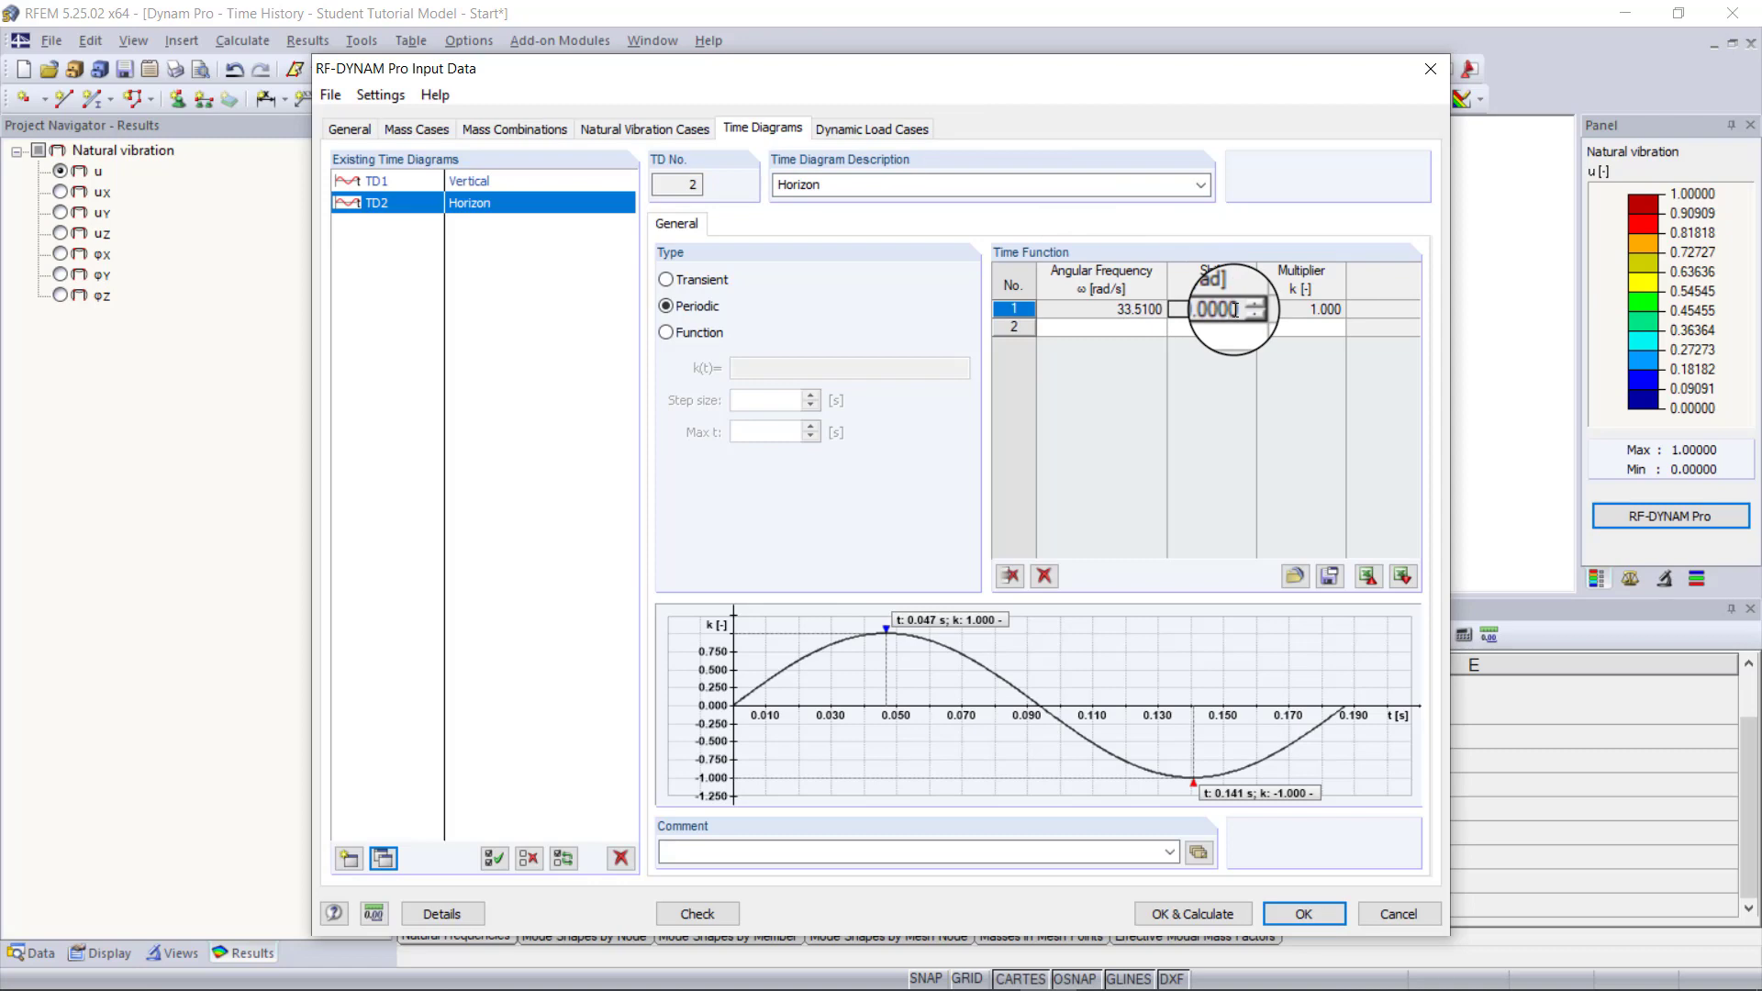
pyautogui.doubleClick(1231, 309)
pyautogui.write('1')
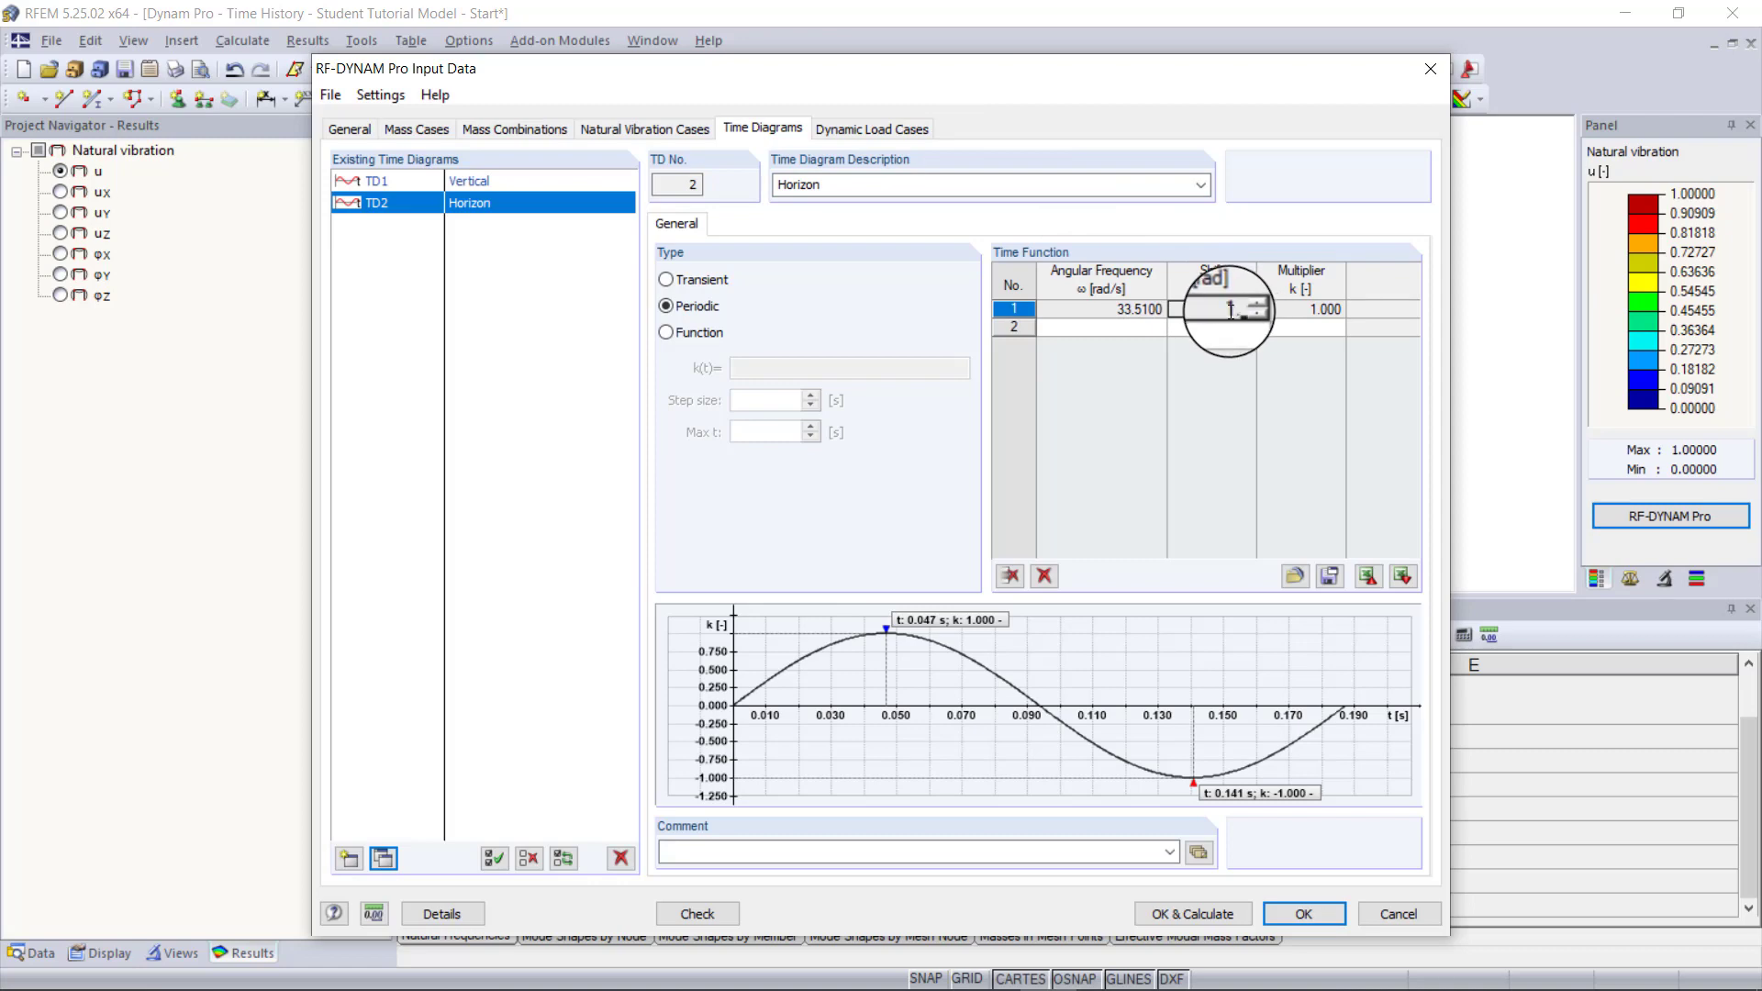
pyautogui.write('.5708')
pyautogui.press('Tab')
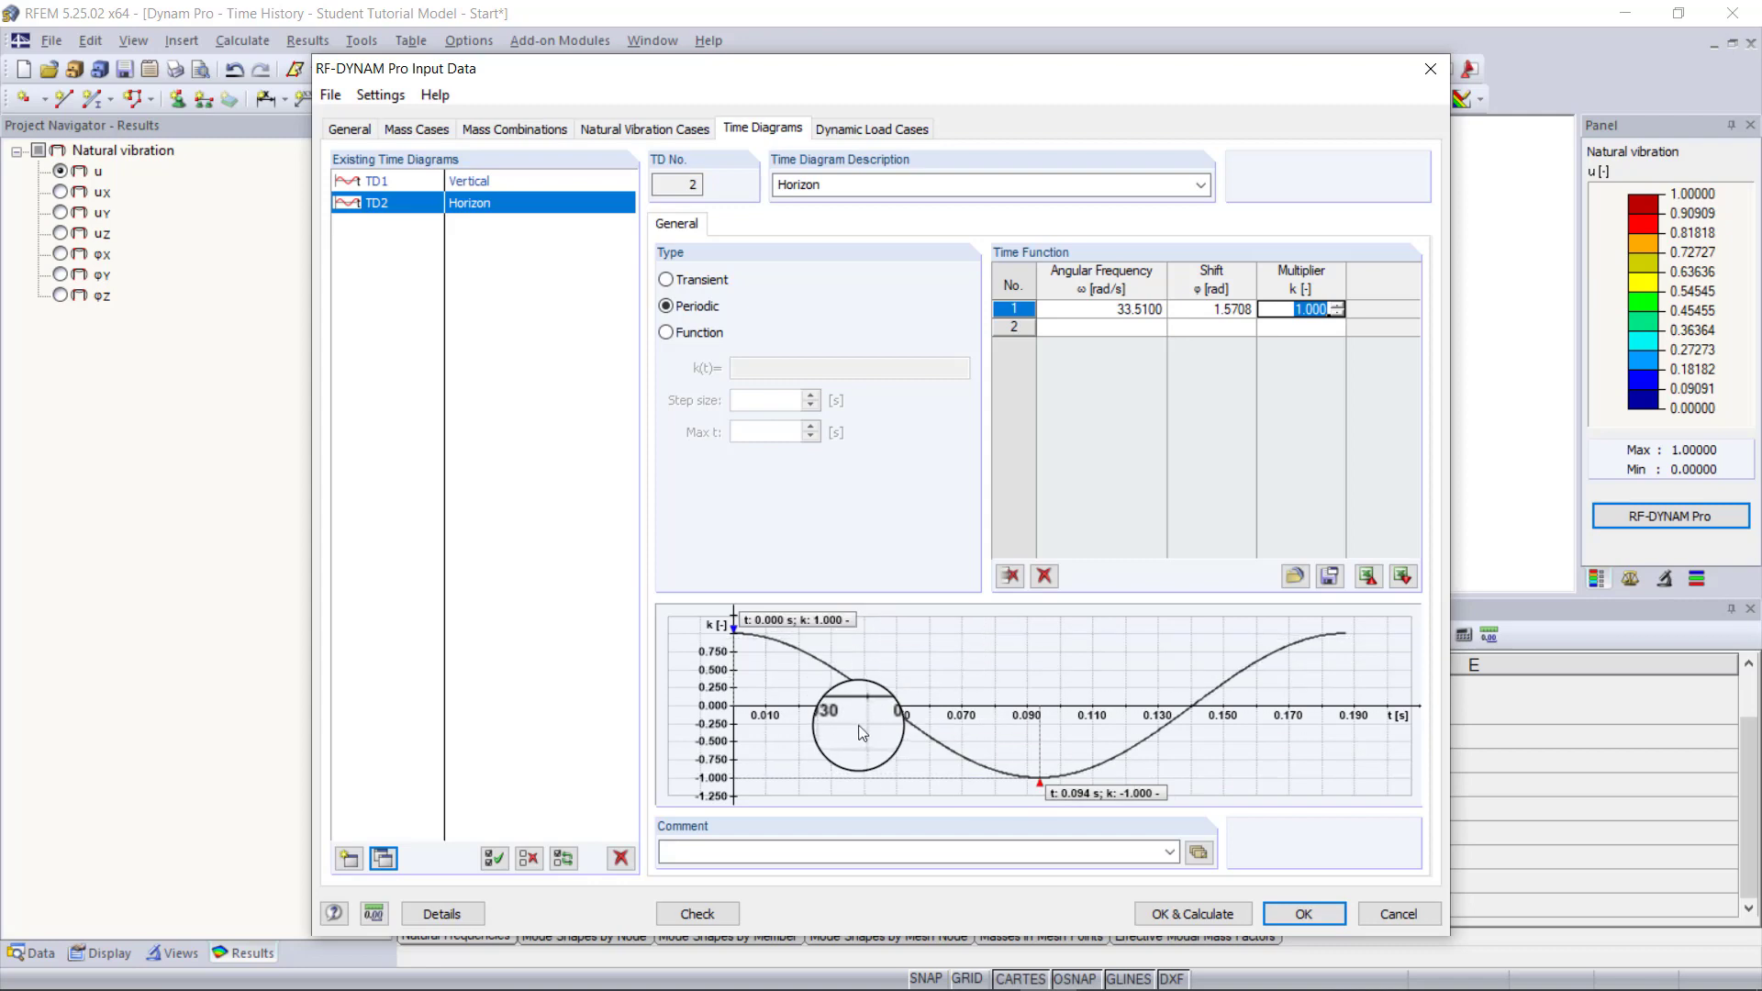
pyautogui.click(486, 181)
pyautogui.click(503, 202)
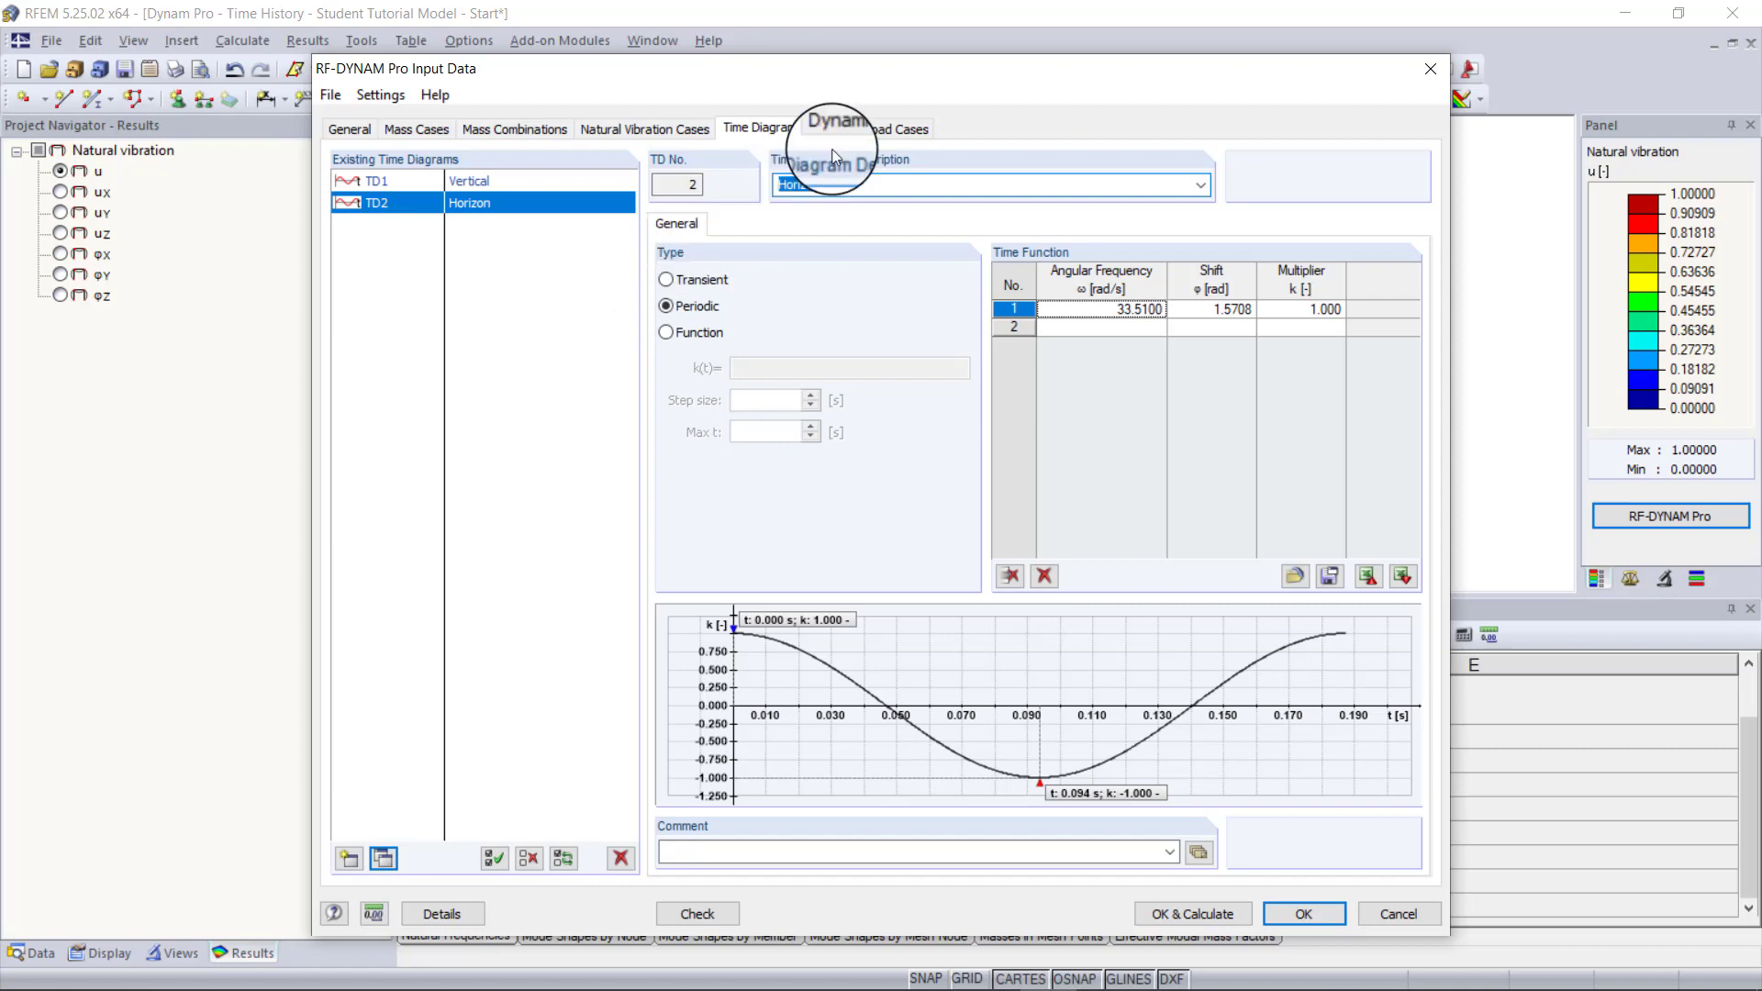
# - Set DLC1 to linear implicit Newmark time-history analysis and show its loading settings
pyautogui.click(861, 129)
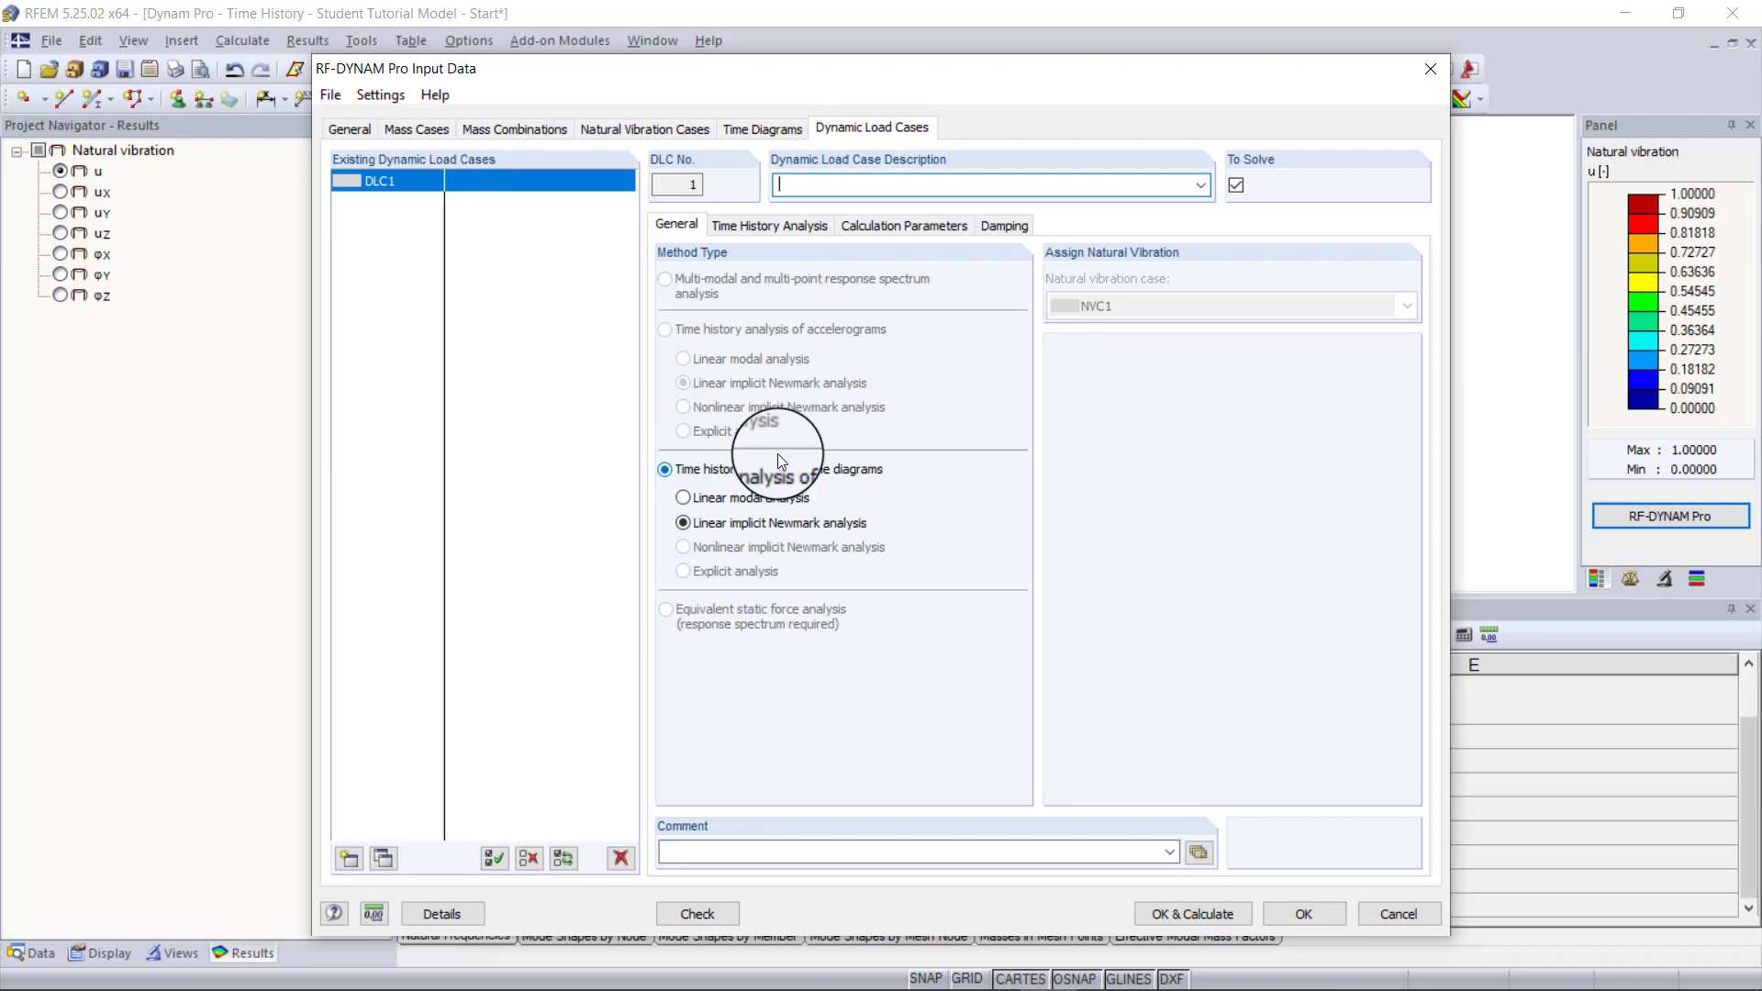
pyautogui.click(348, 129)
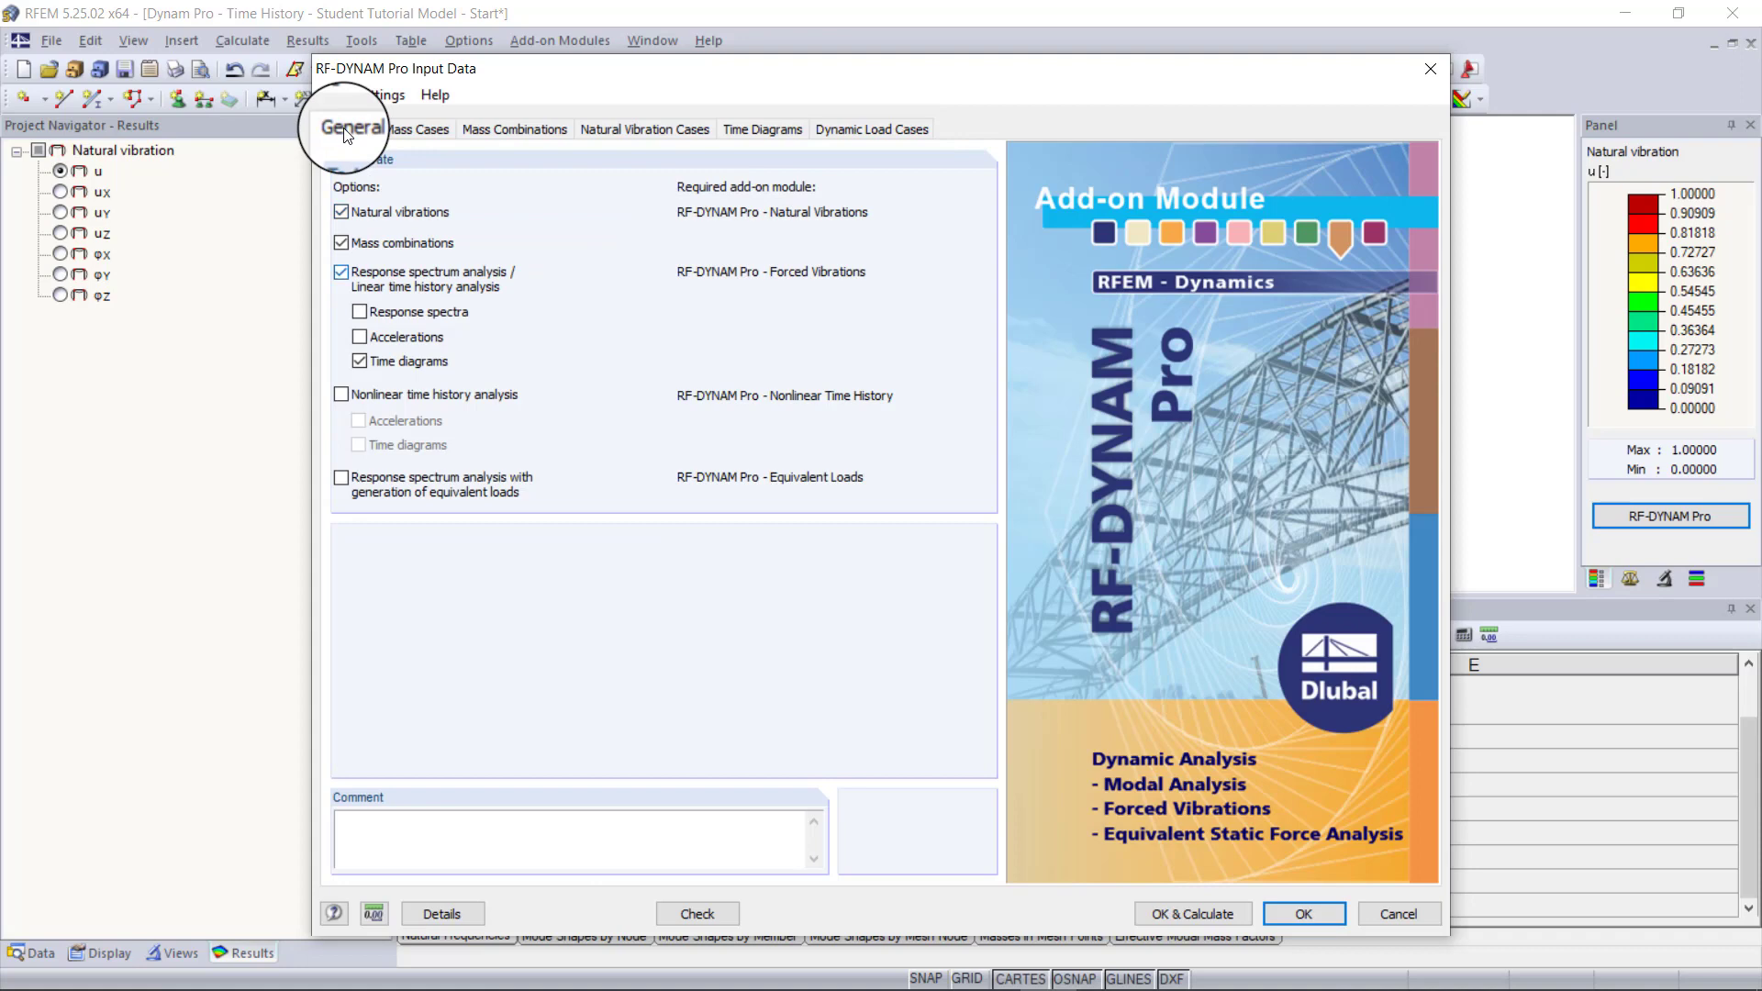
pyautogui.click(853, 133)
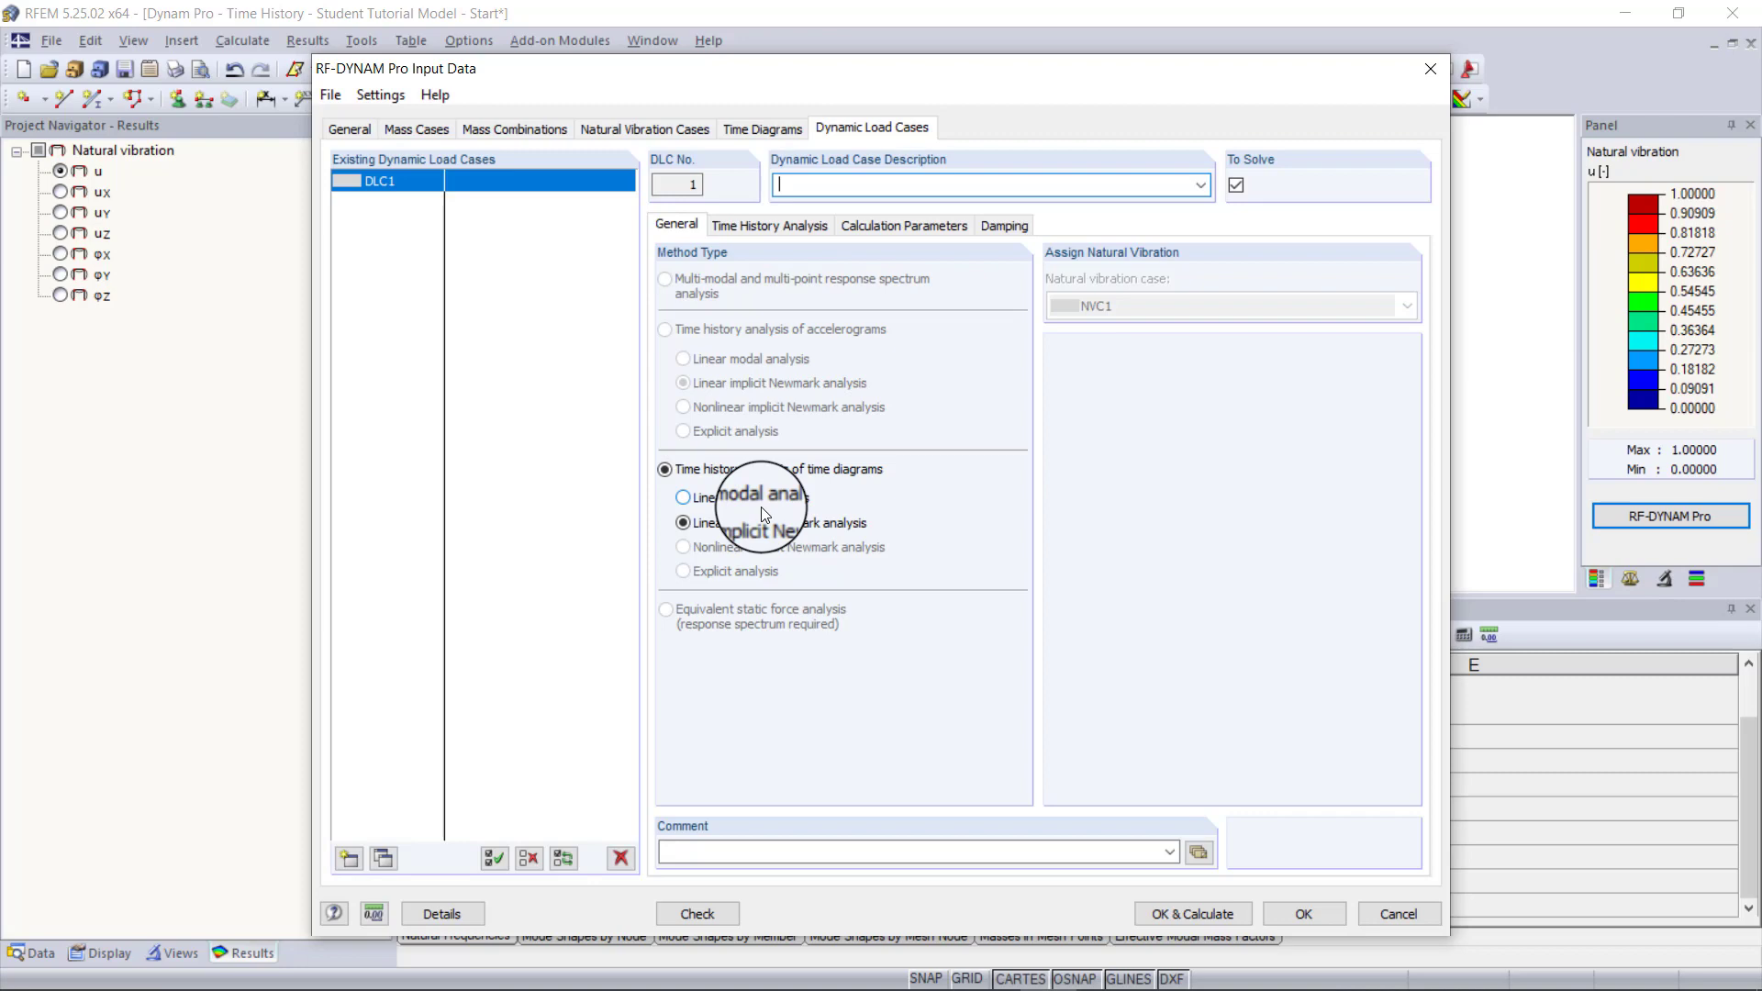
pyautogui.click(777, 229)
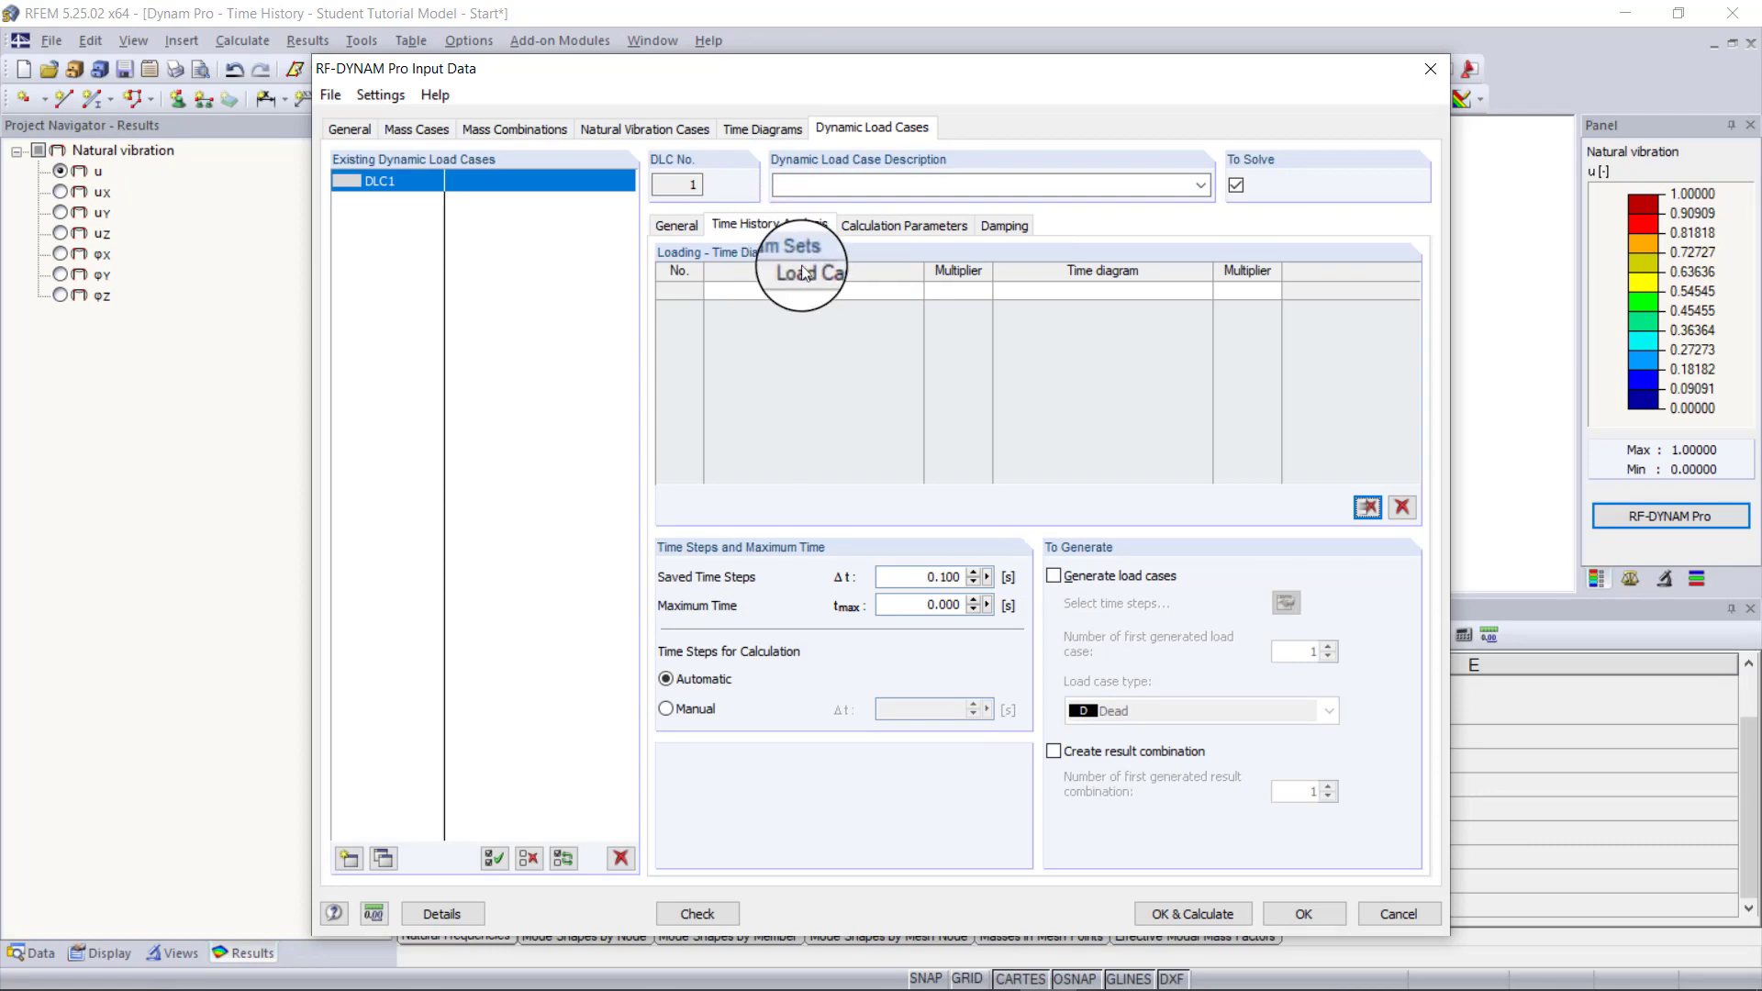
# - Pair LC3 Radial Forces Vertical with TD1 Vertical in loading row 1
pyautogui.click(817, 289)
pyautogui.click(817, 288)
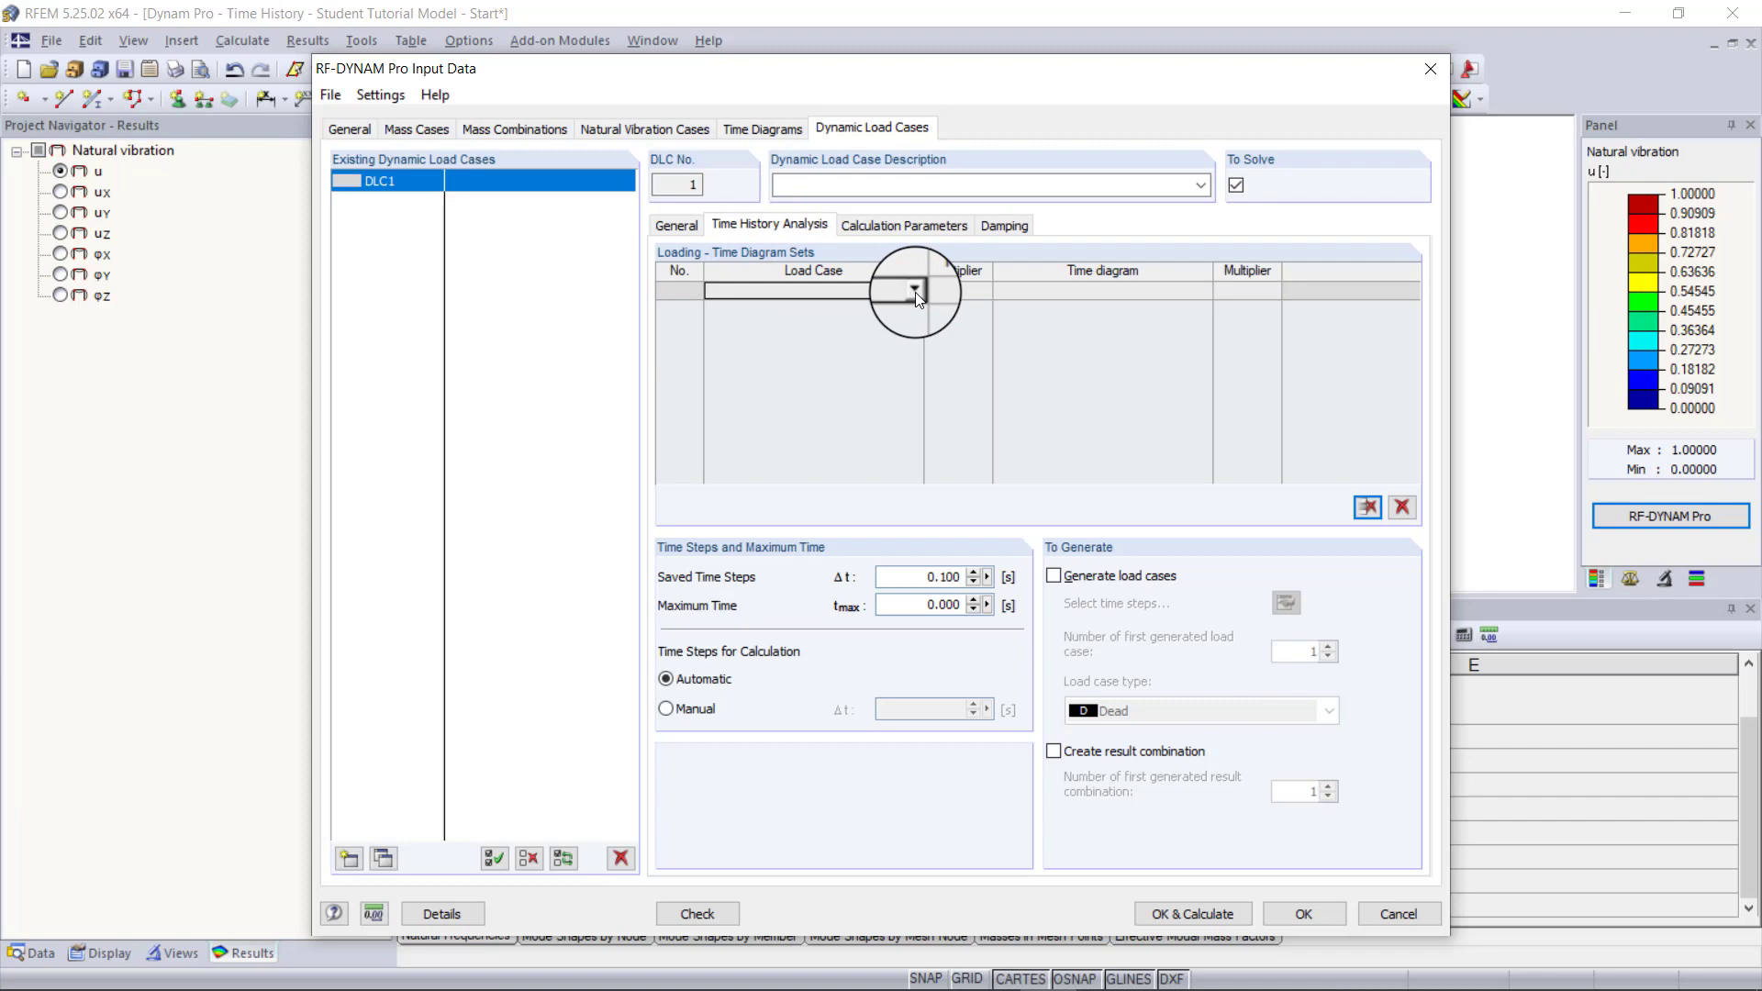
pyautogui.click(915, 292)
pyautogui.click(889, 357)
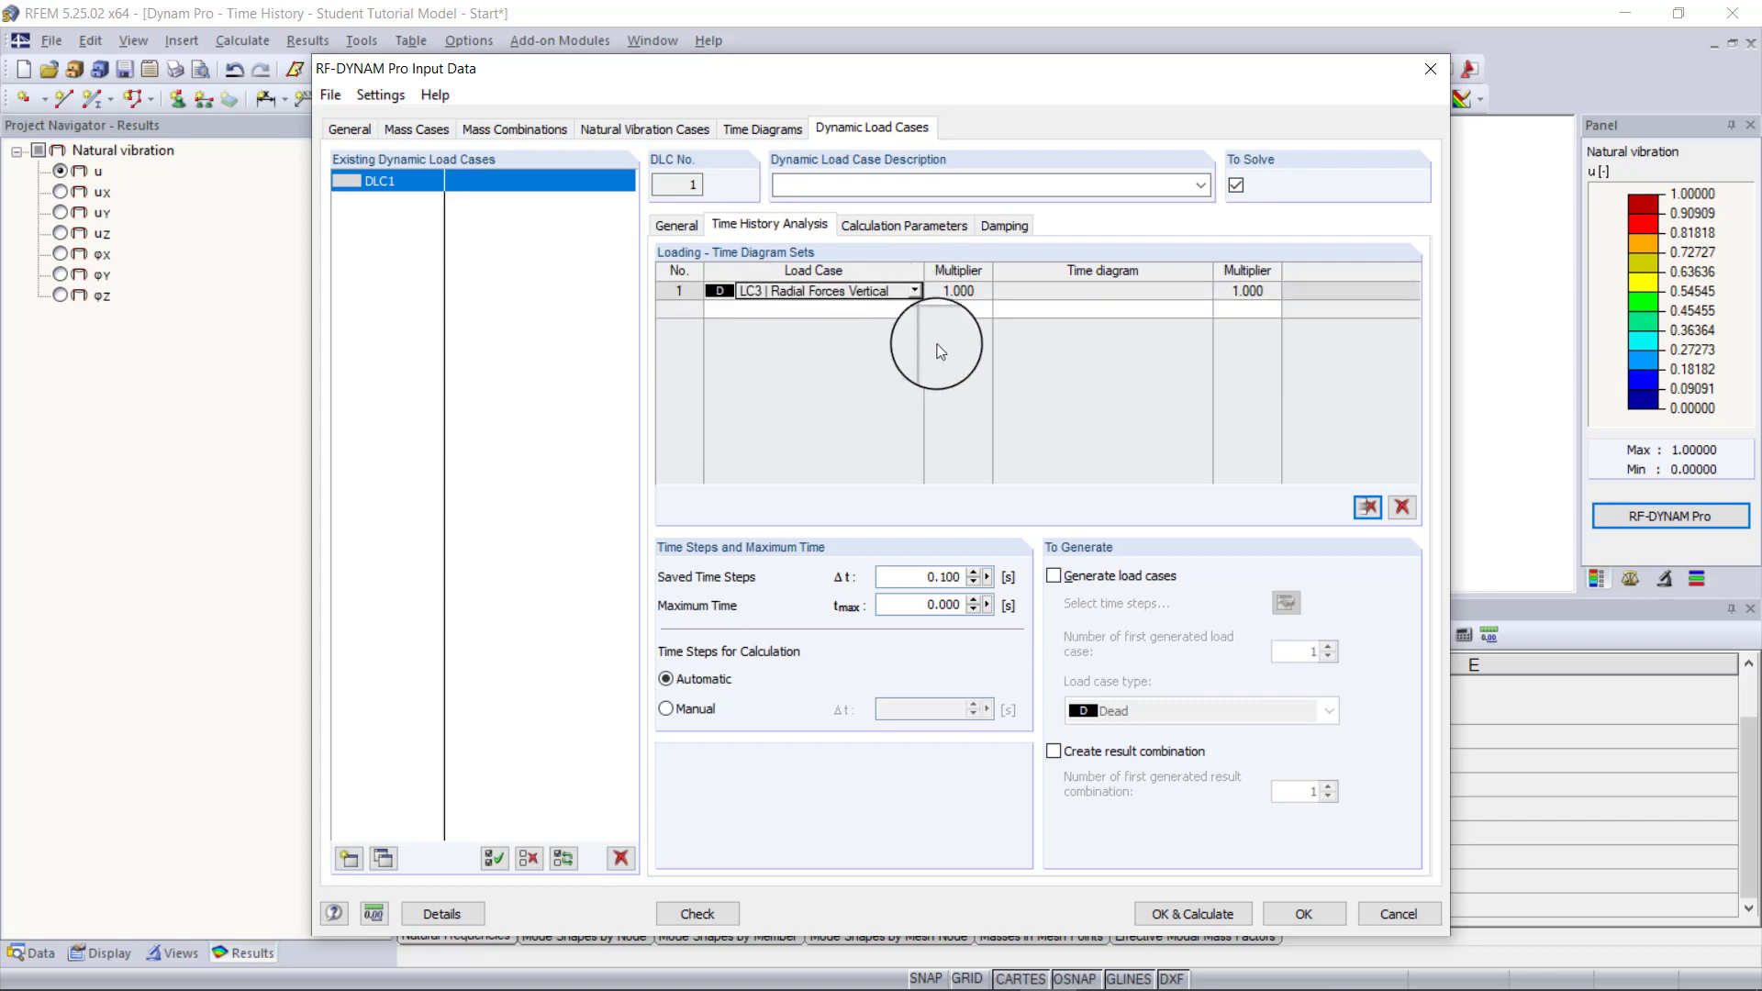
pyautogui.click(1076, 294)
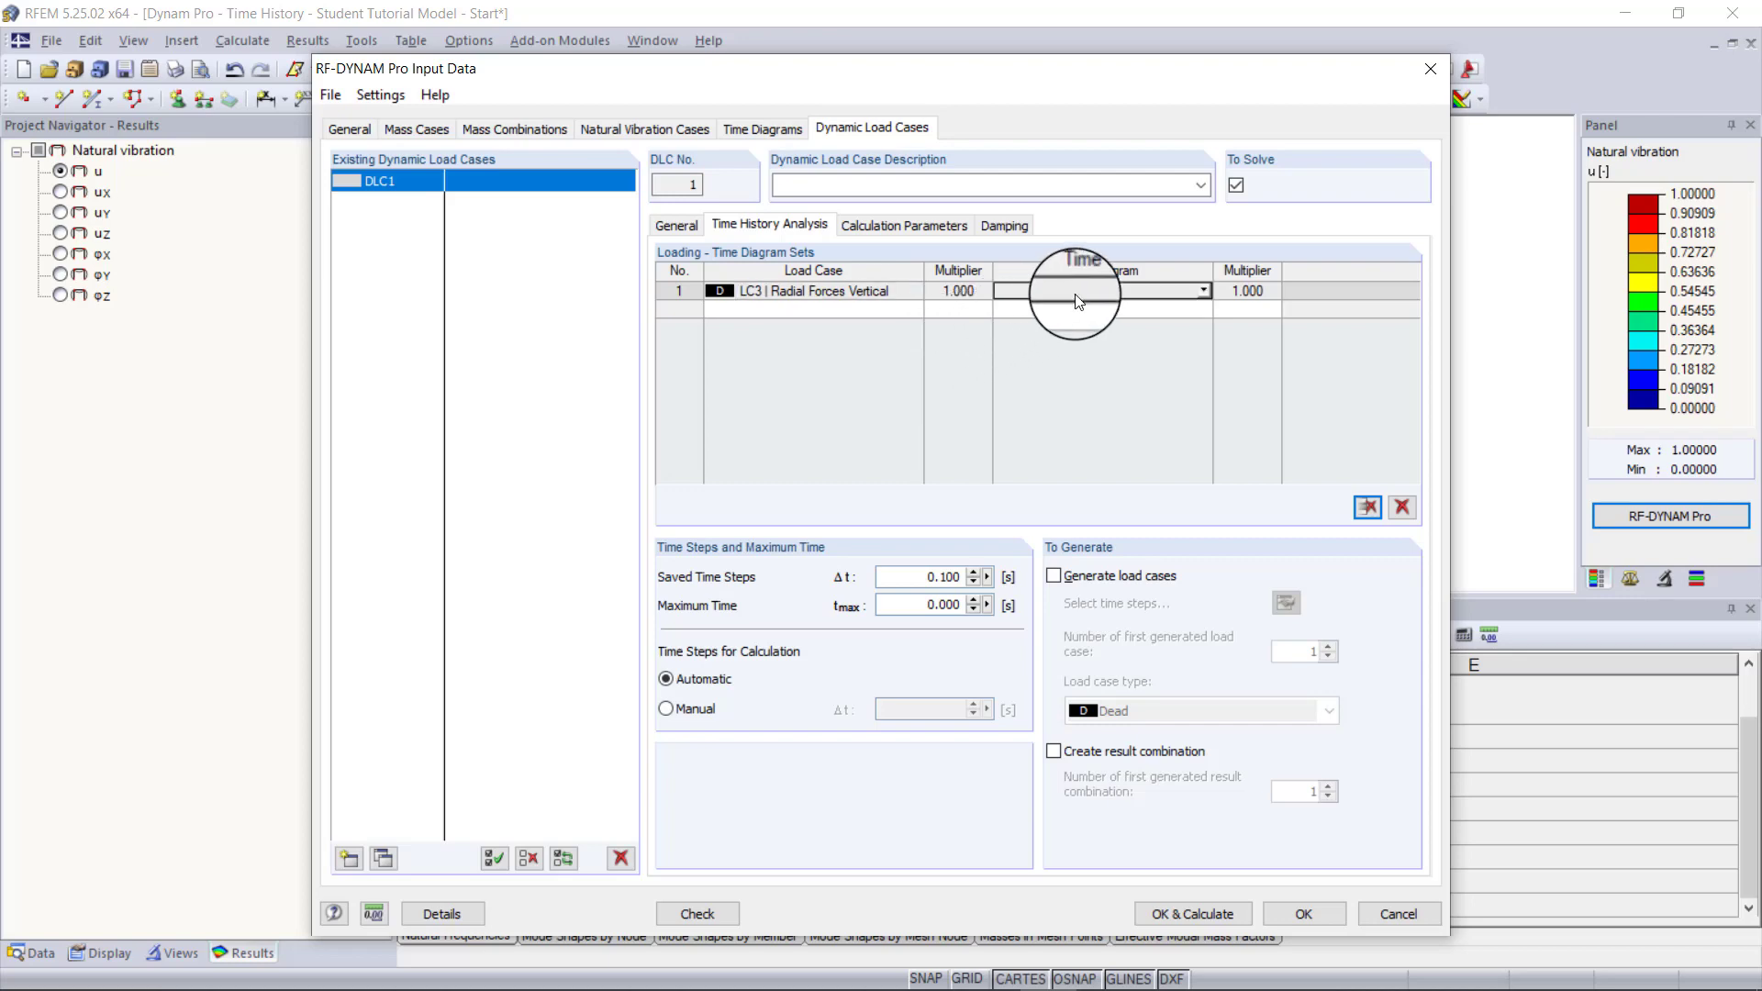
pyautogui.click(1203, 291)
pyautogui.click(1150, 325)
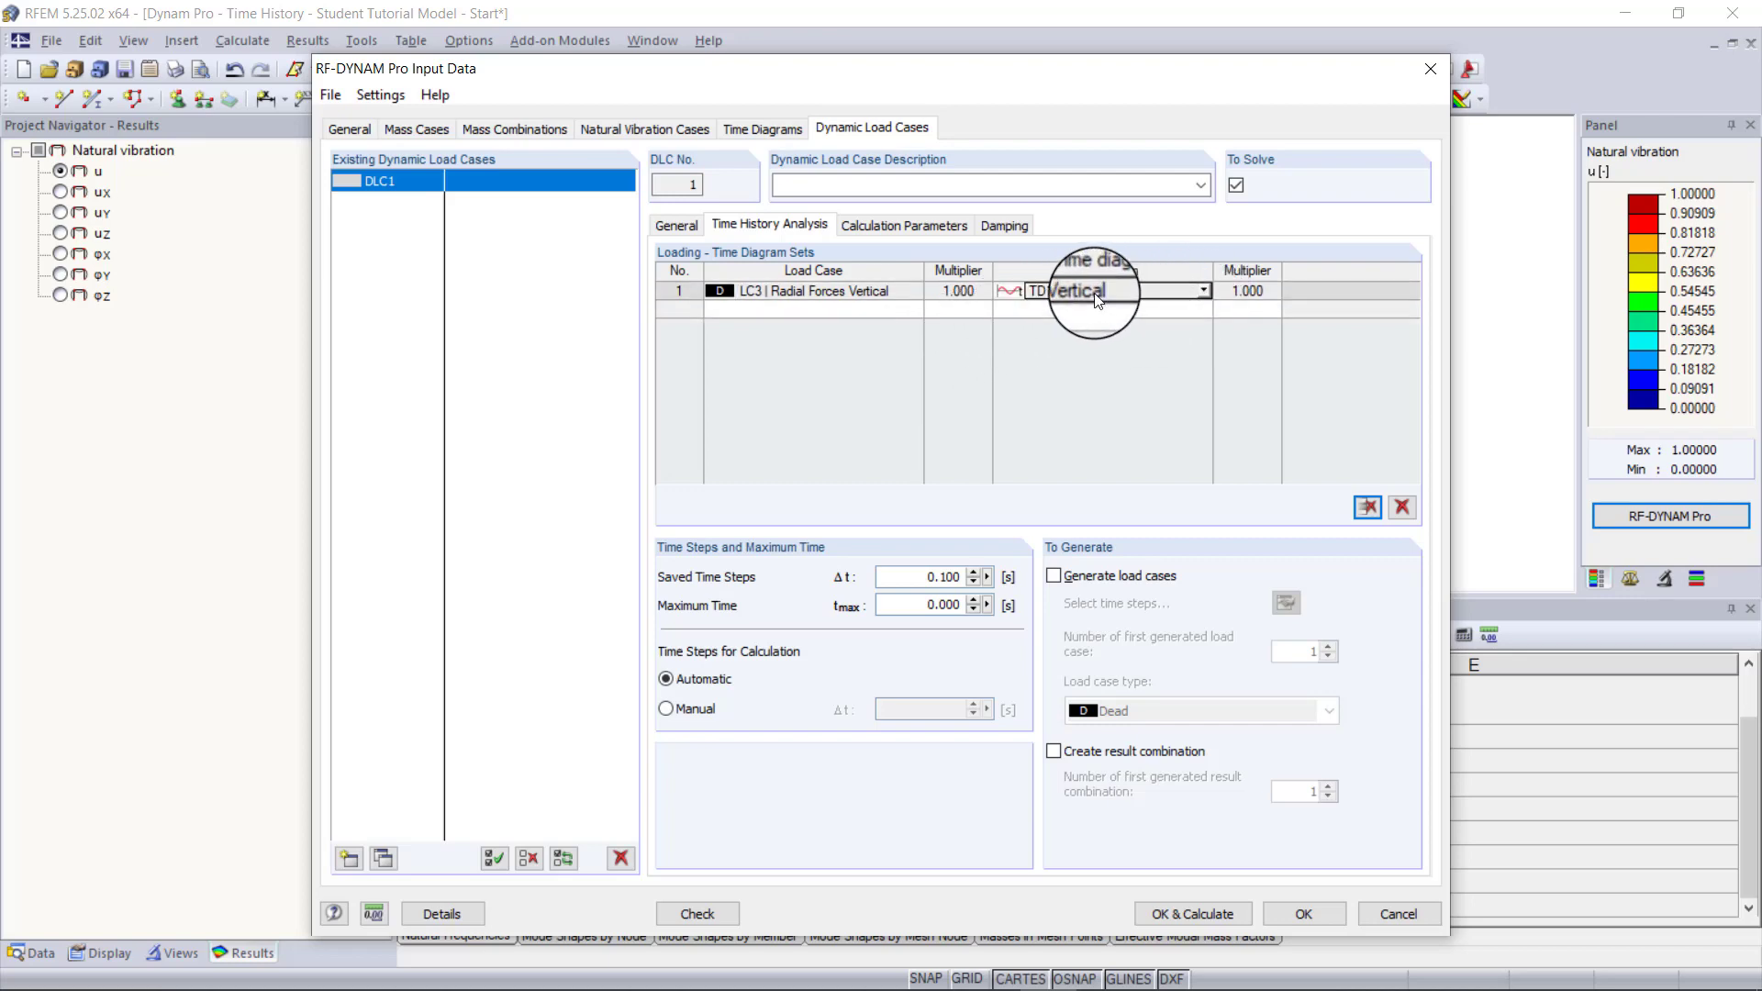
# - Pair LC4 Radial Forces Horizontal with TD2 Horizon in loading row 2
pyautogui.click(904, 310)
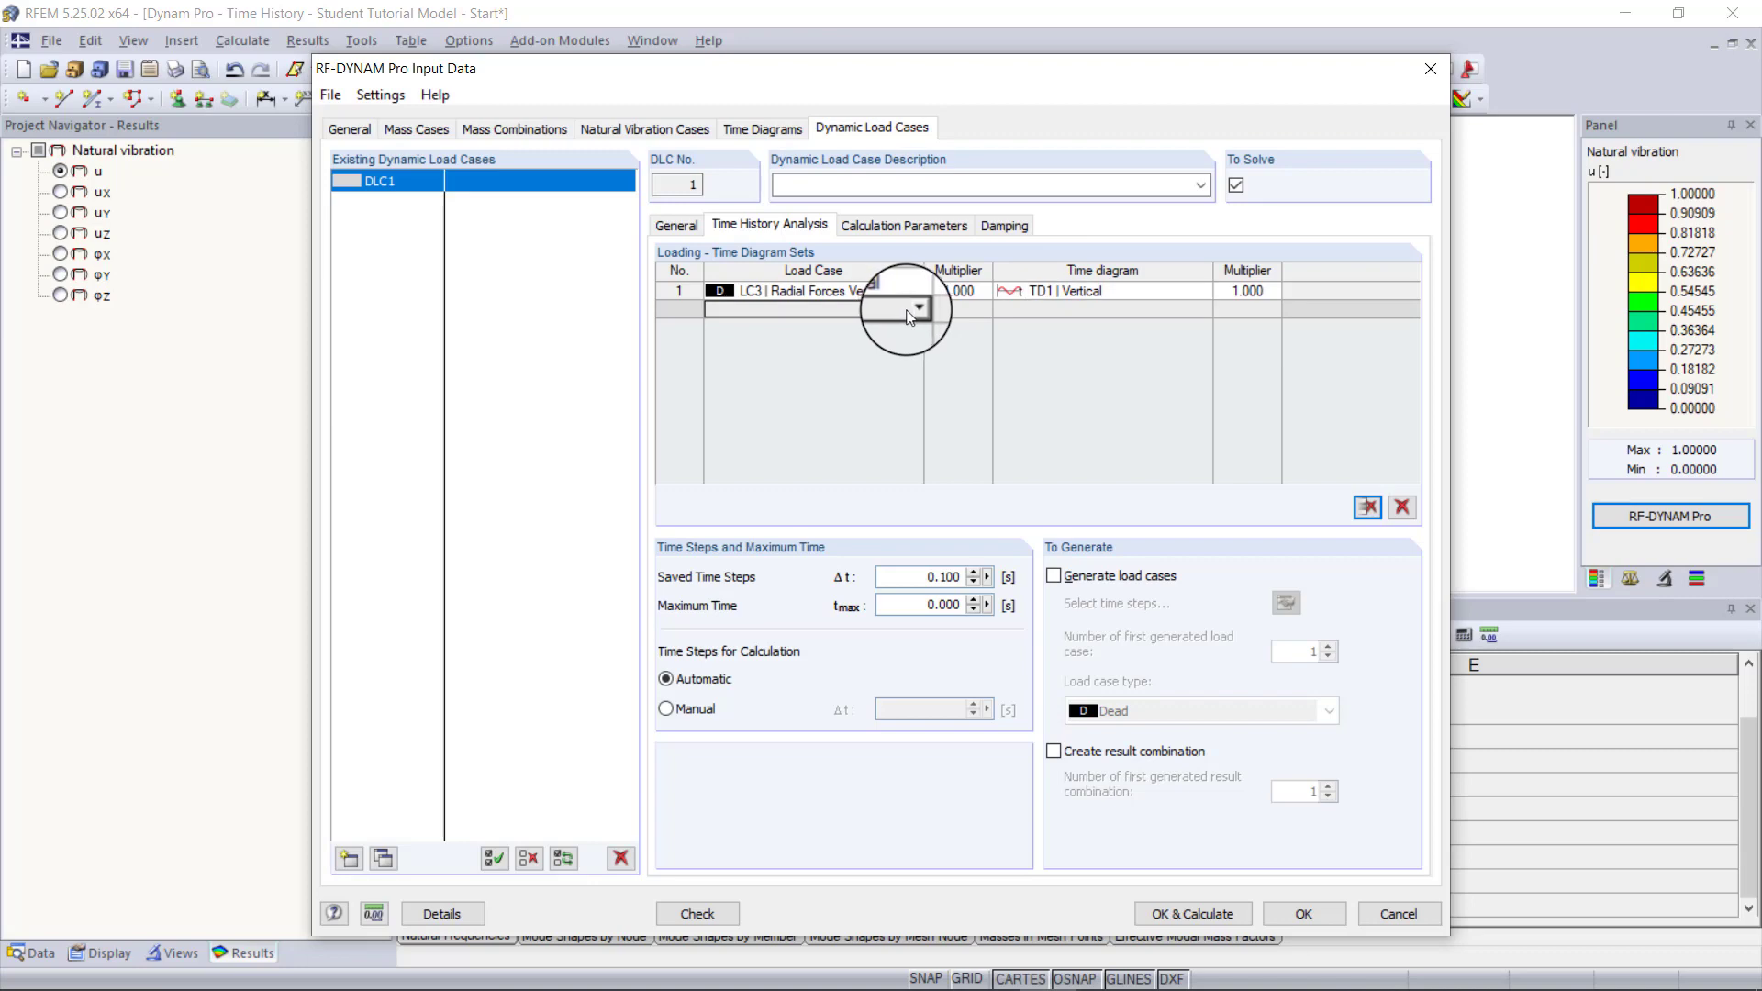
pyautogui.click(921, 310)
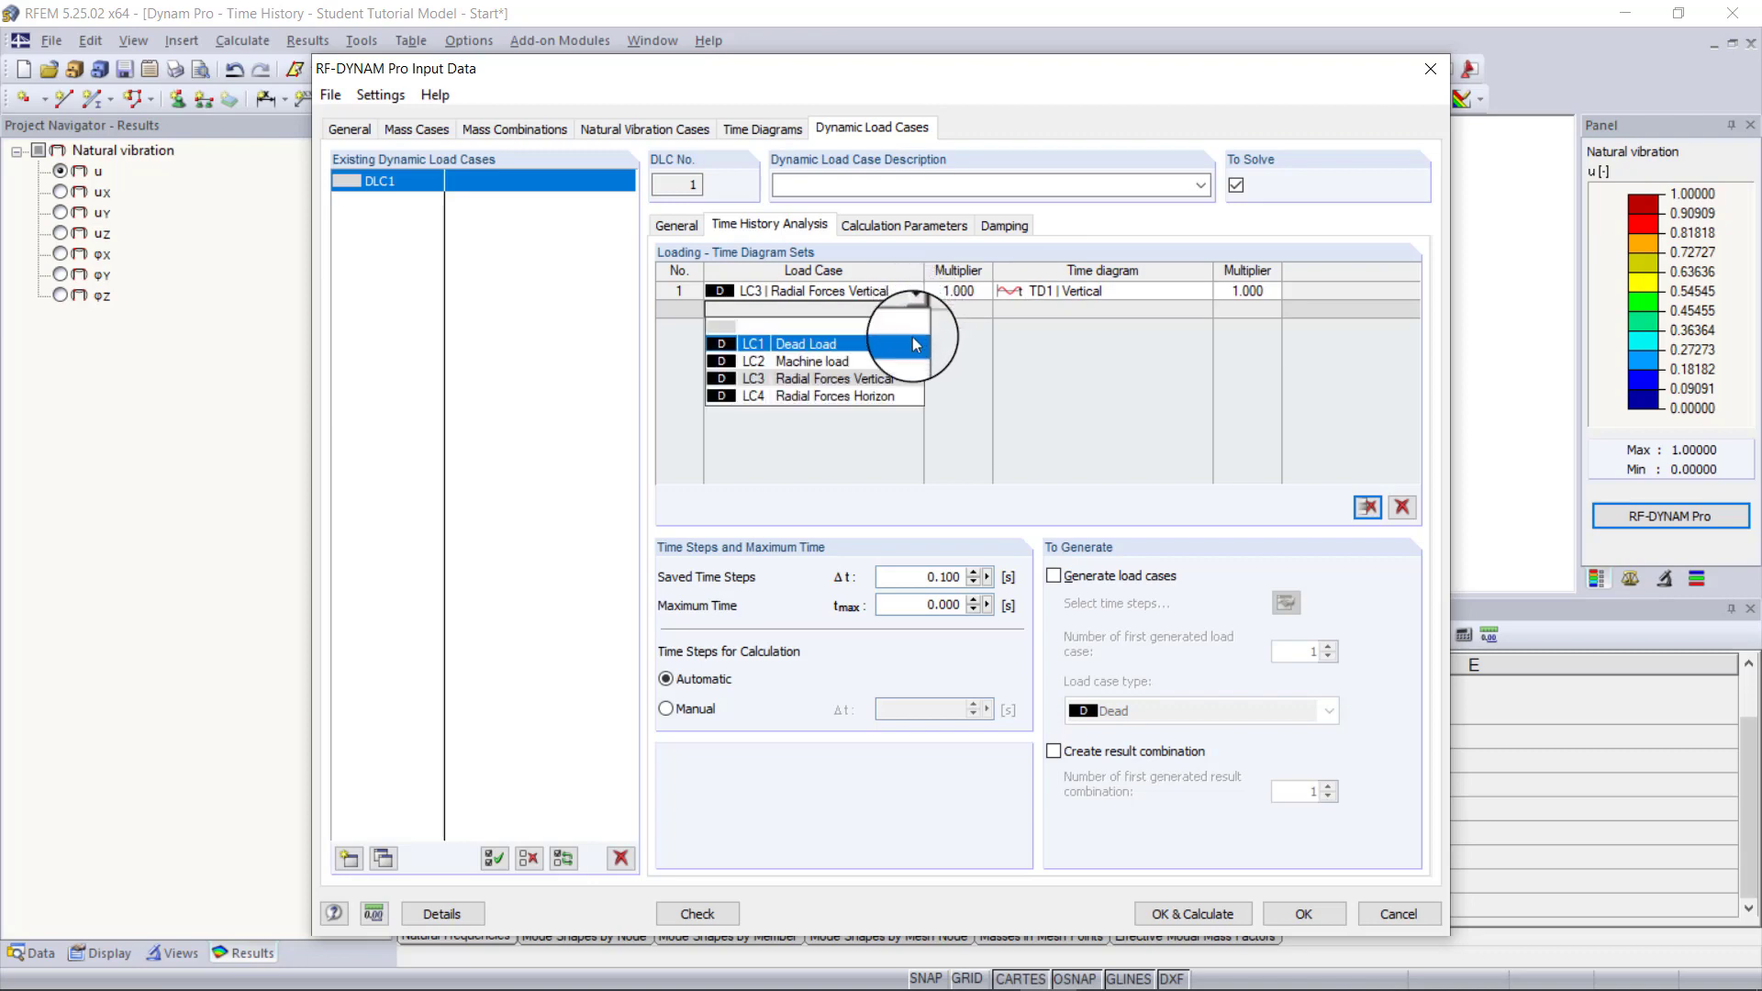
pyautogui.click(894, 388)
pyautogui.click(1089, 312)
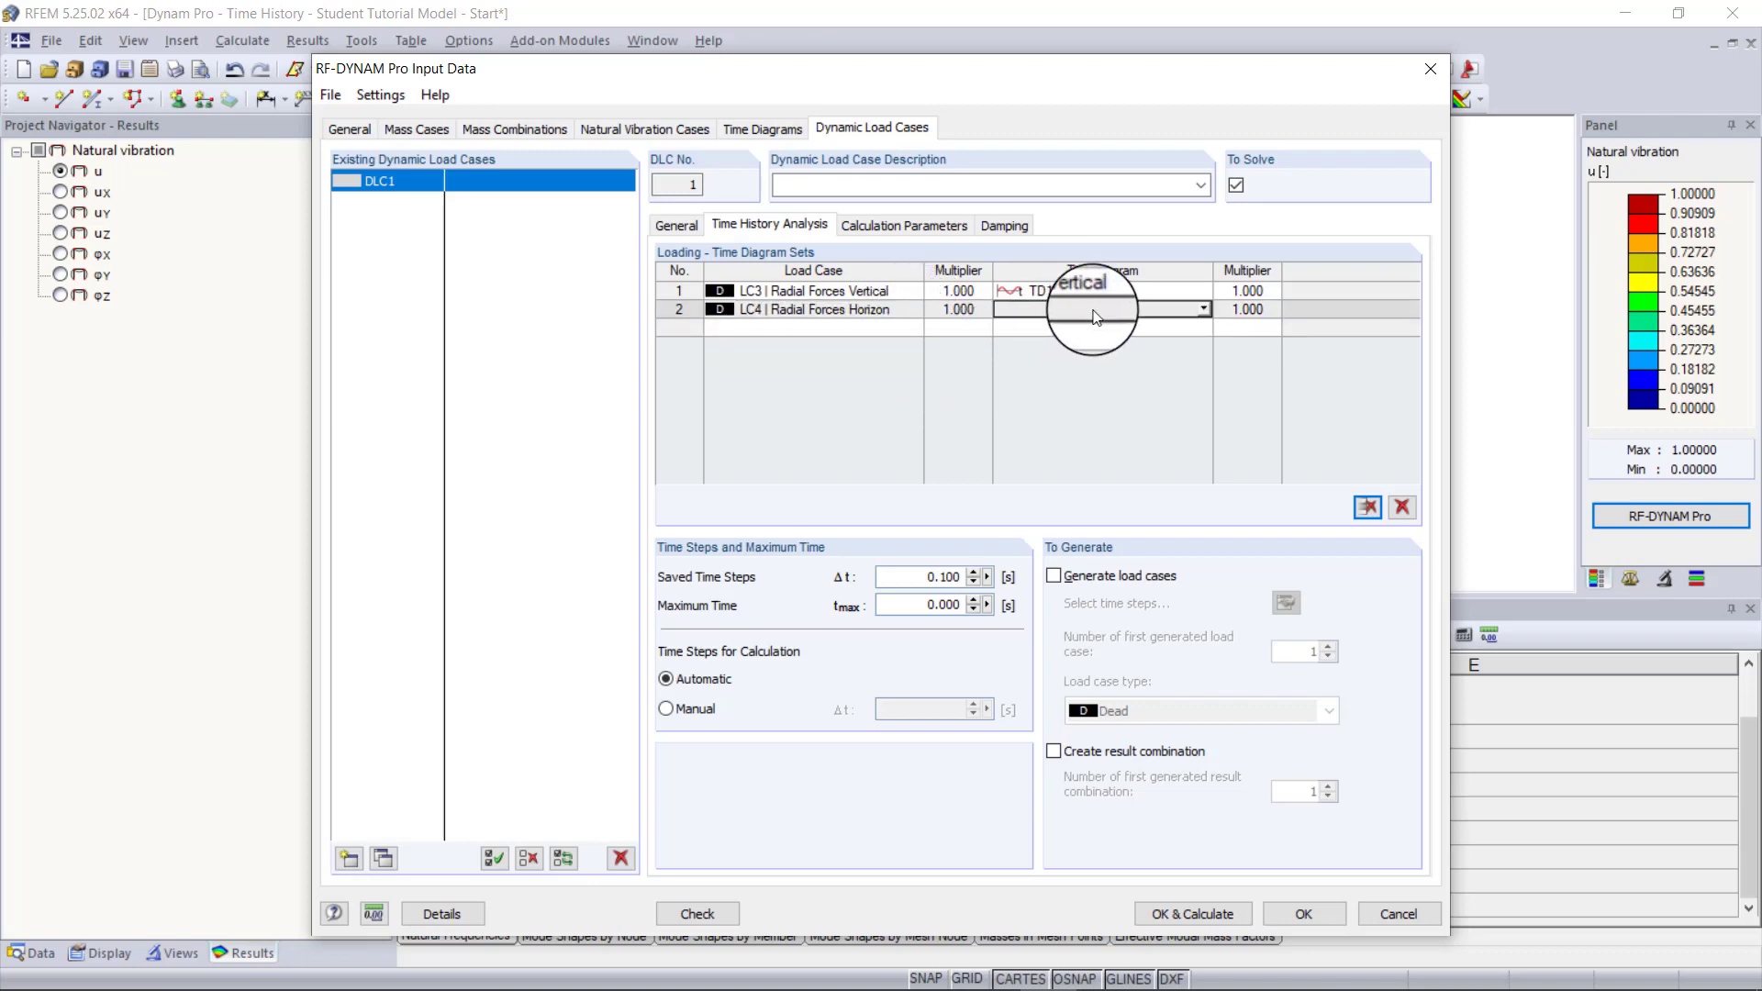
pyautogui.click(1201, 309)
pyautogui.click(1132, 362)
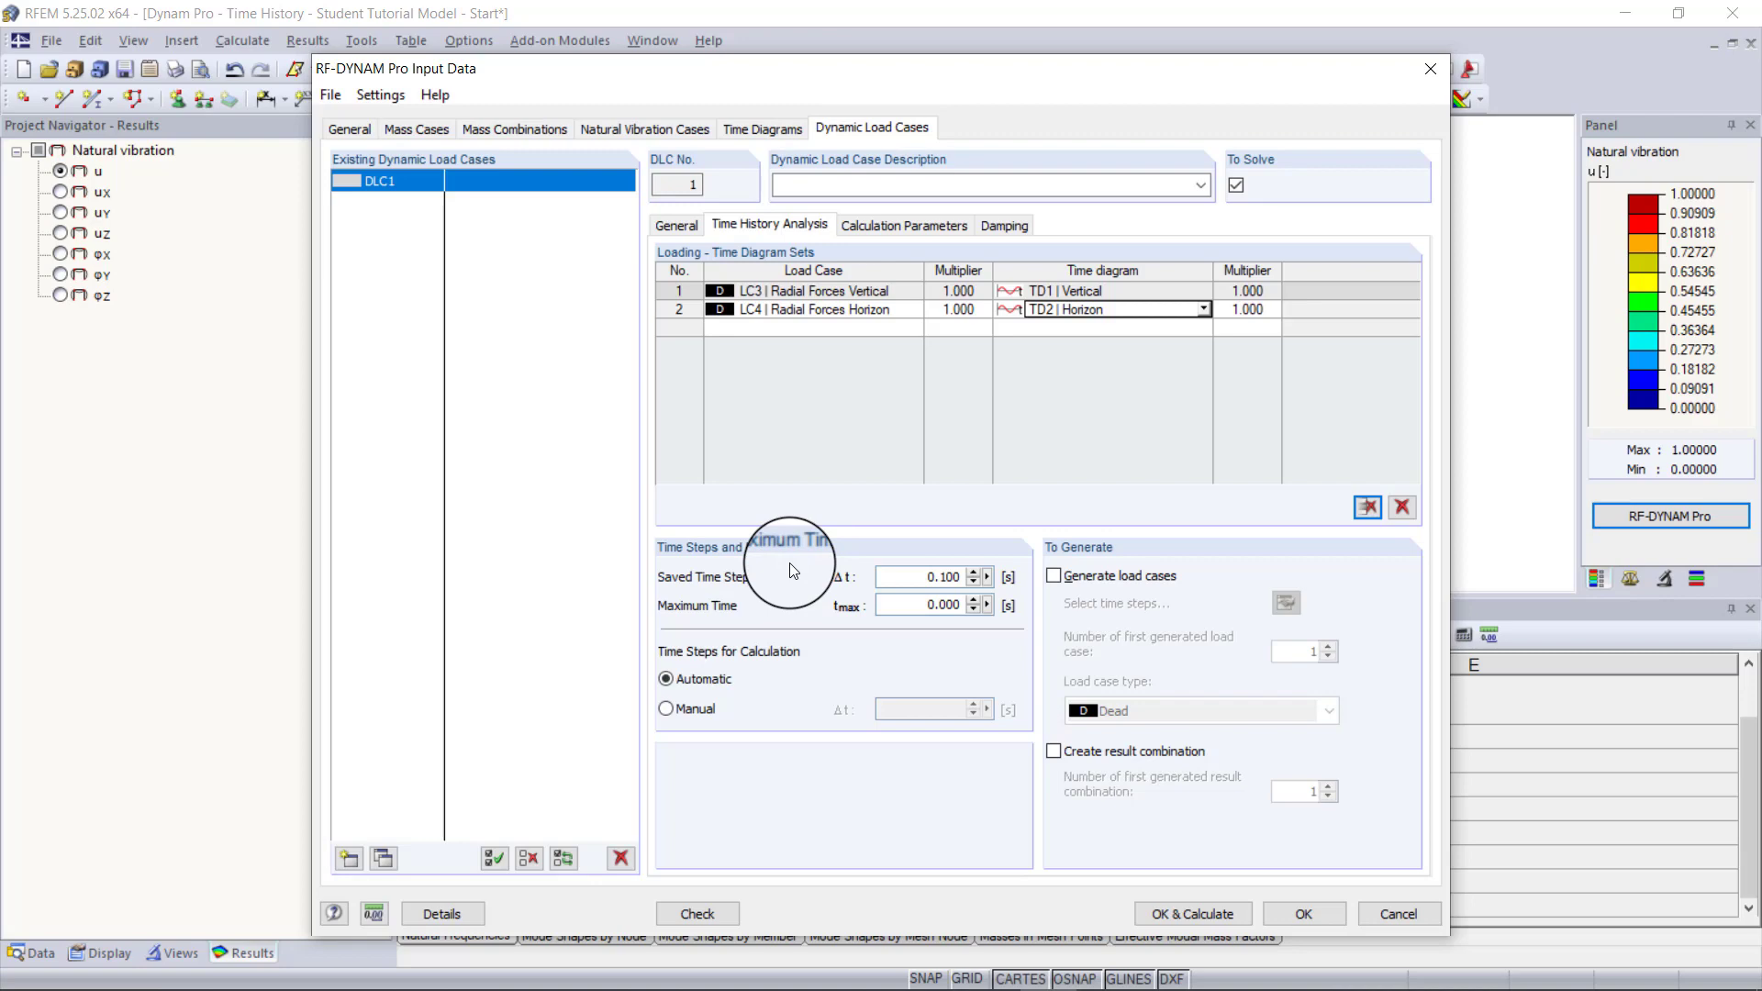
# - Set saved time steps Δt to 0.01 s and maximum time tmax to 15 s
pyautogui.click(916, 578)
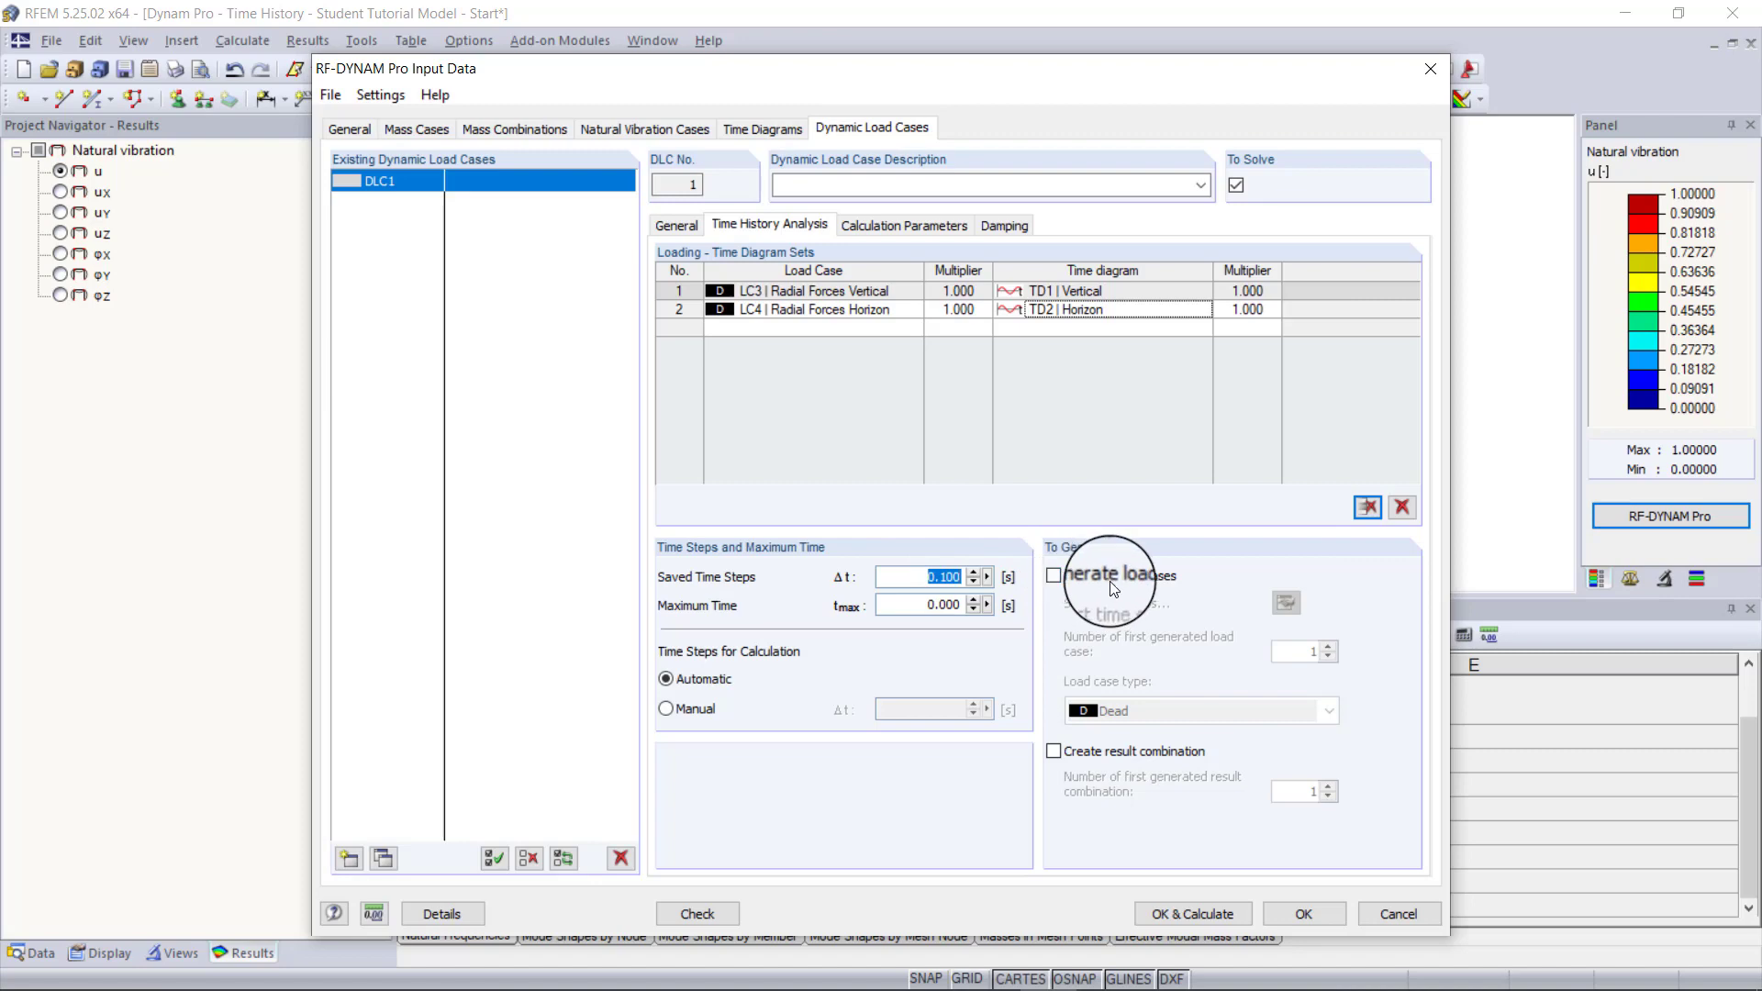
pyautogui.write('0.01')
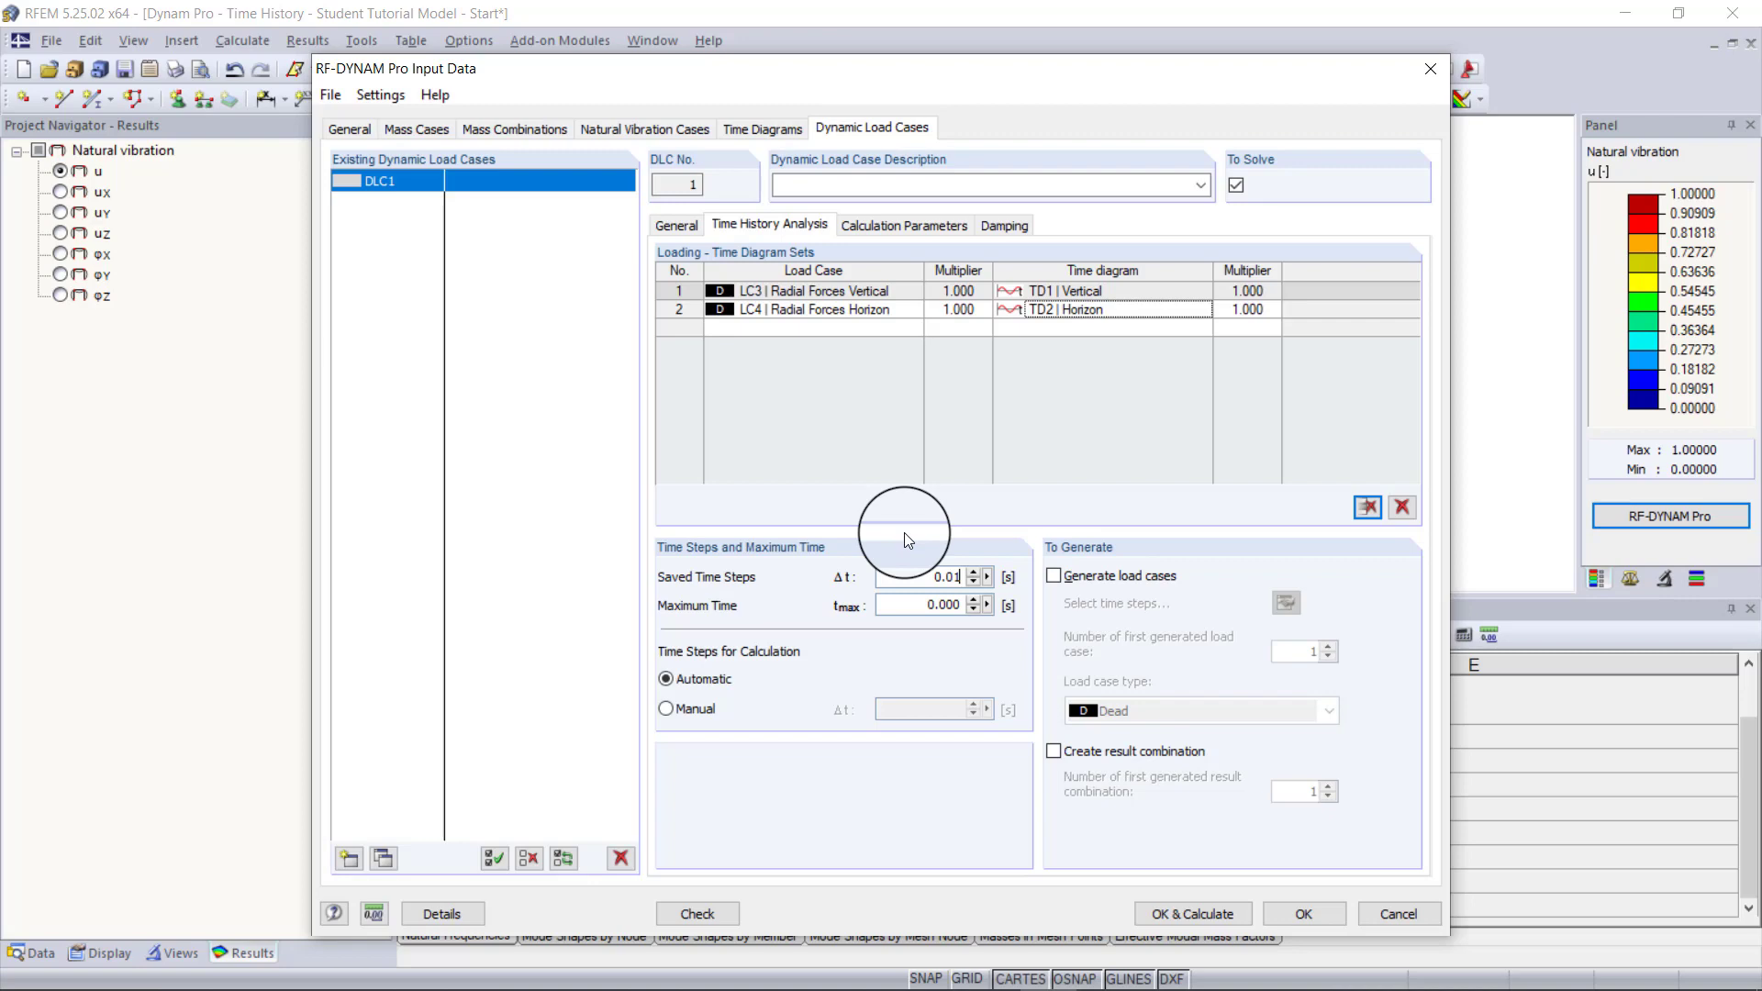
pyautogui.press('Tab')
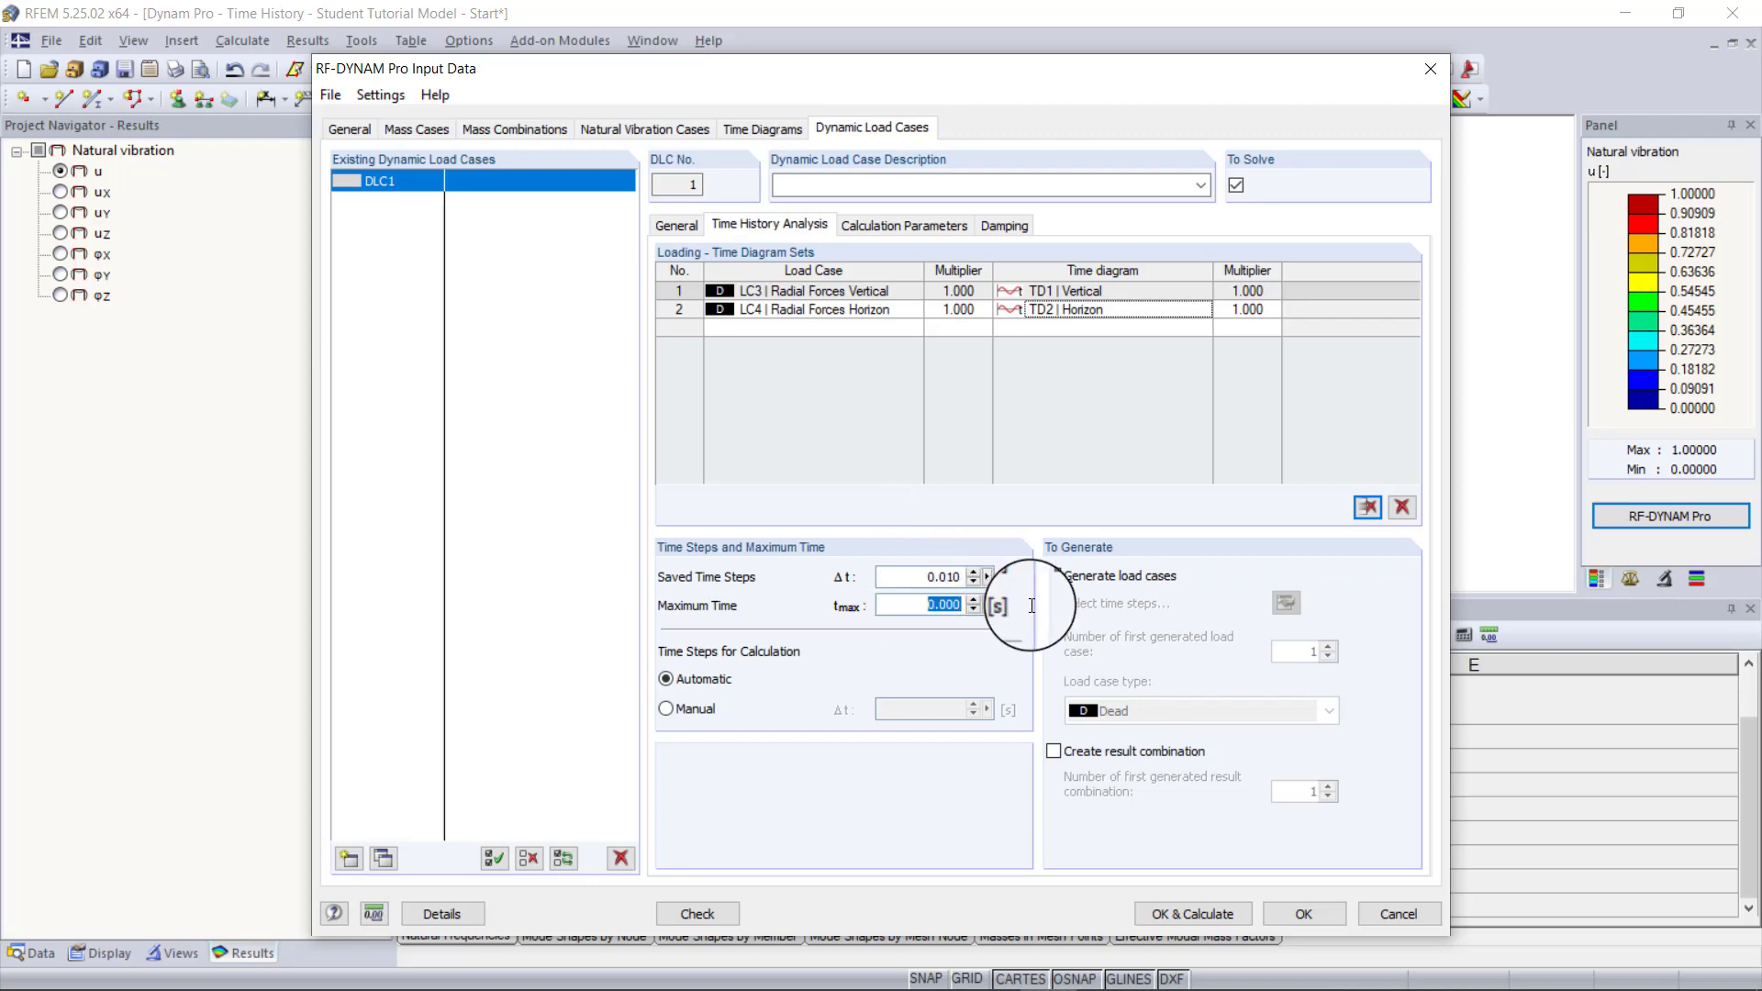
pyautogui.write('15')
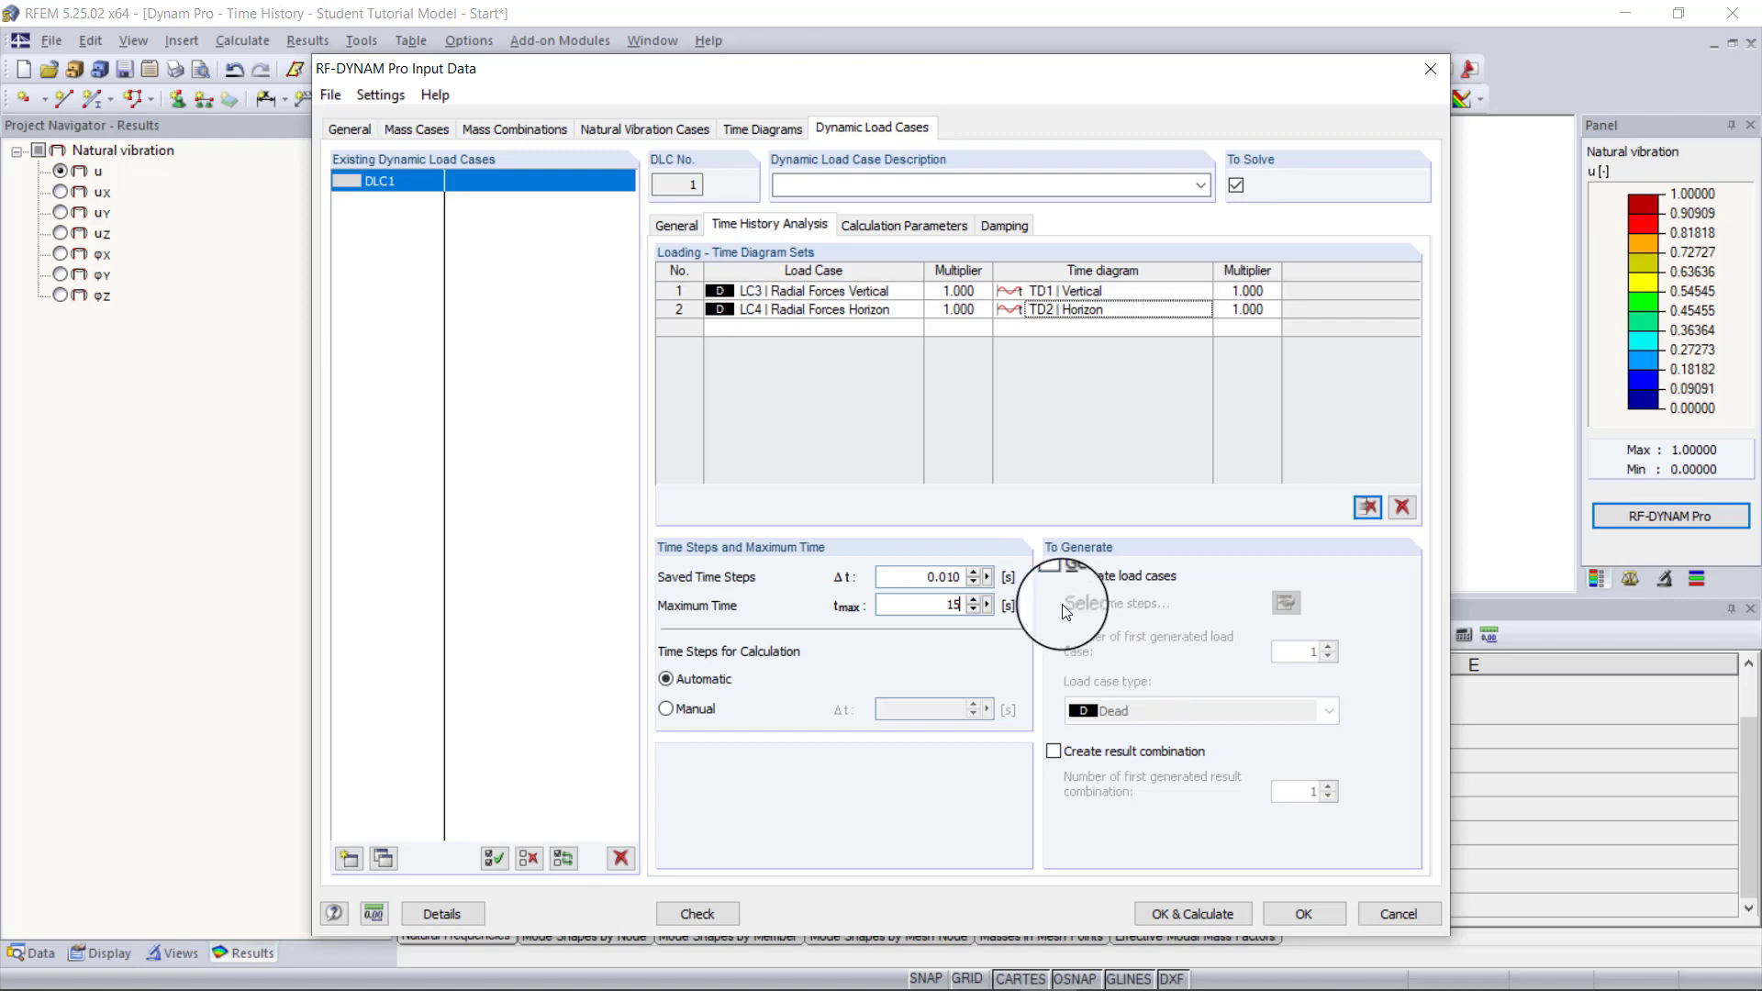
pyautogui.click(868, 225)
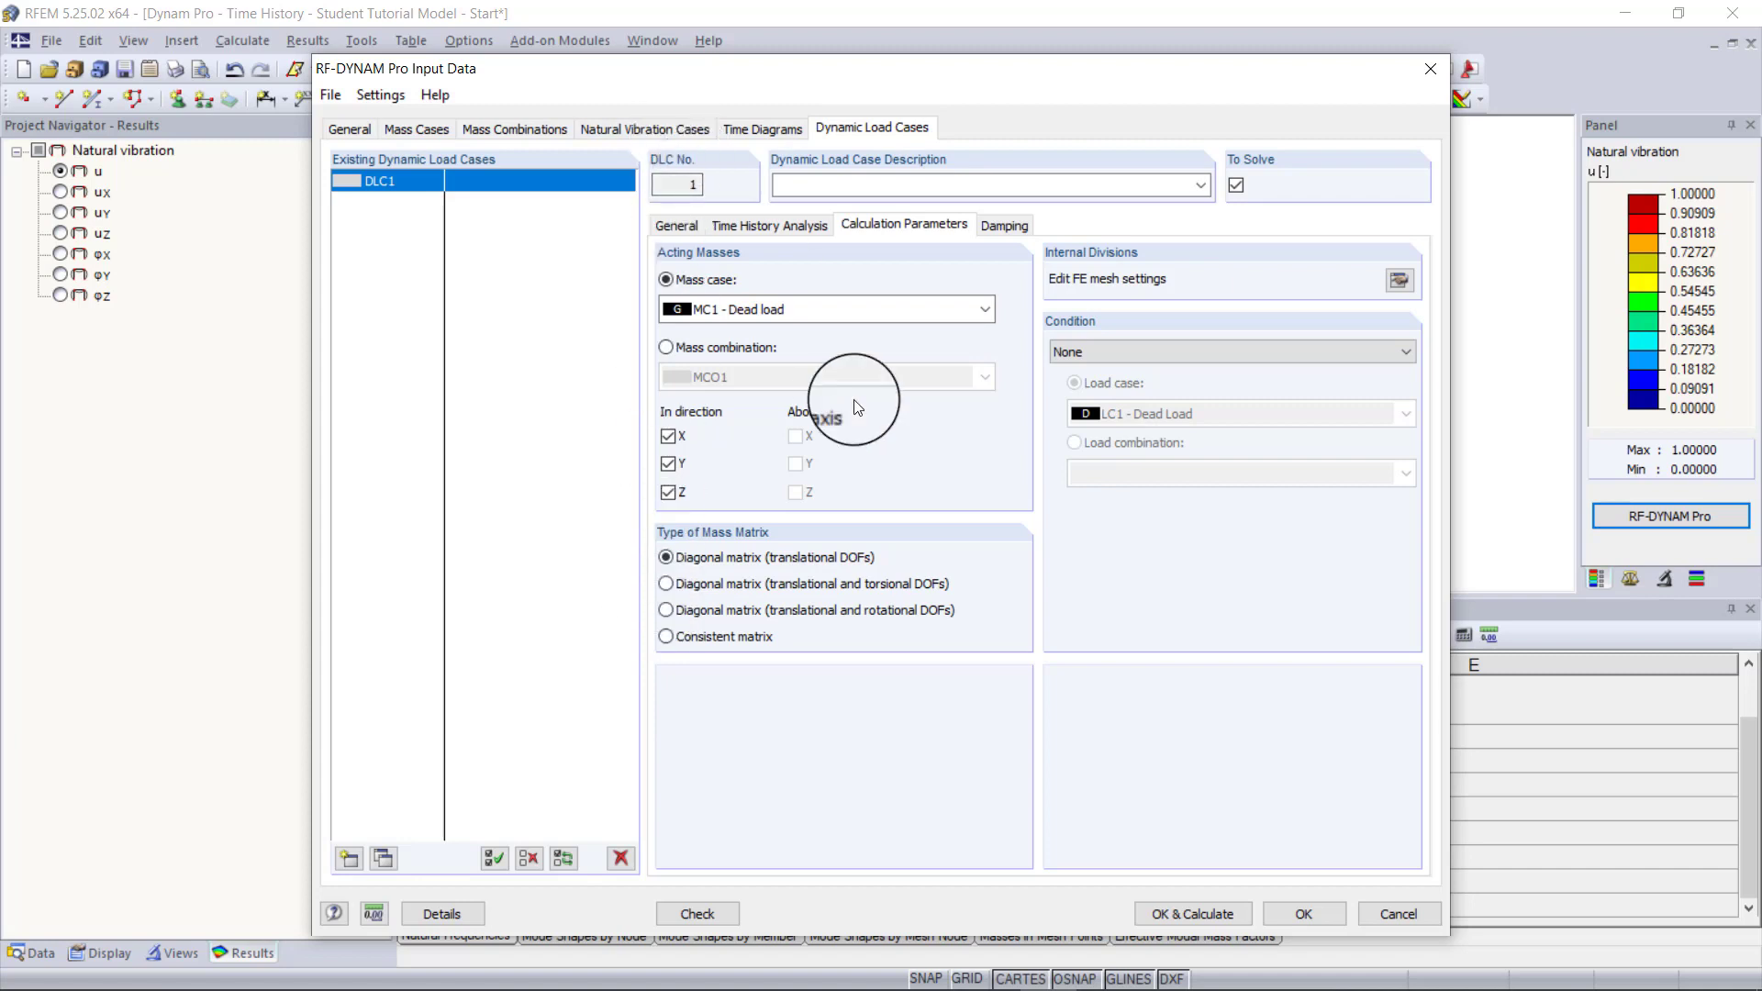
# - Keep DLC1 on linear implicit Newmark after briefly switching to linear modal analysis
pyautogui.click(682, 227)
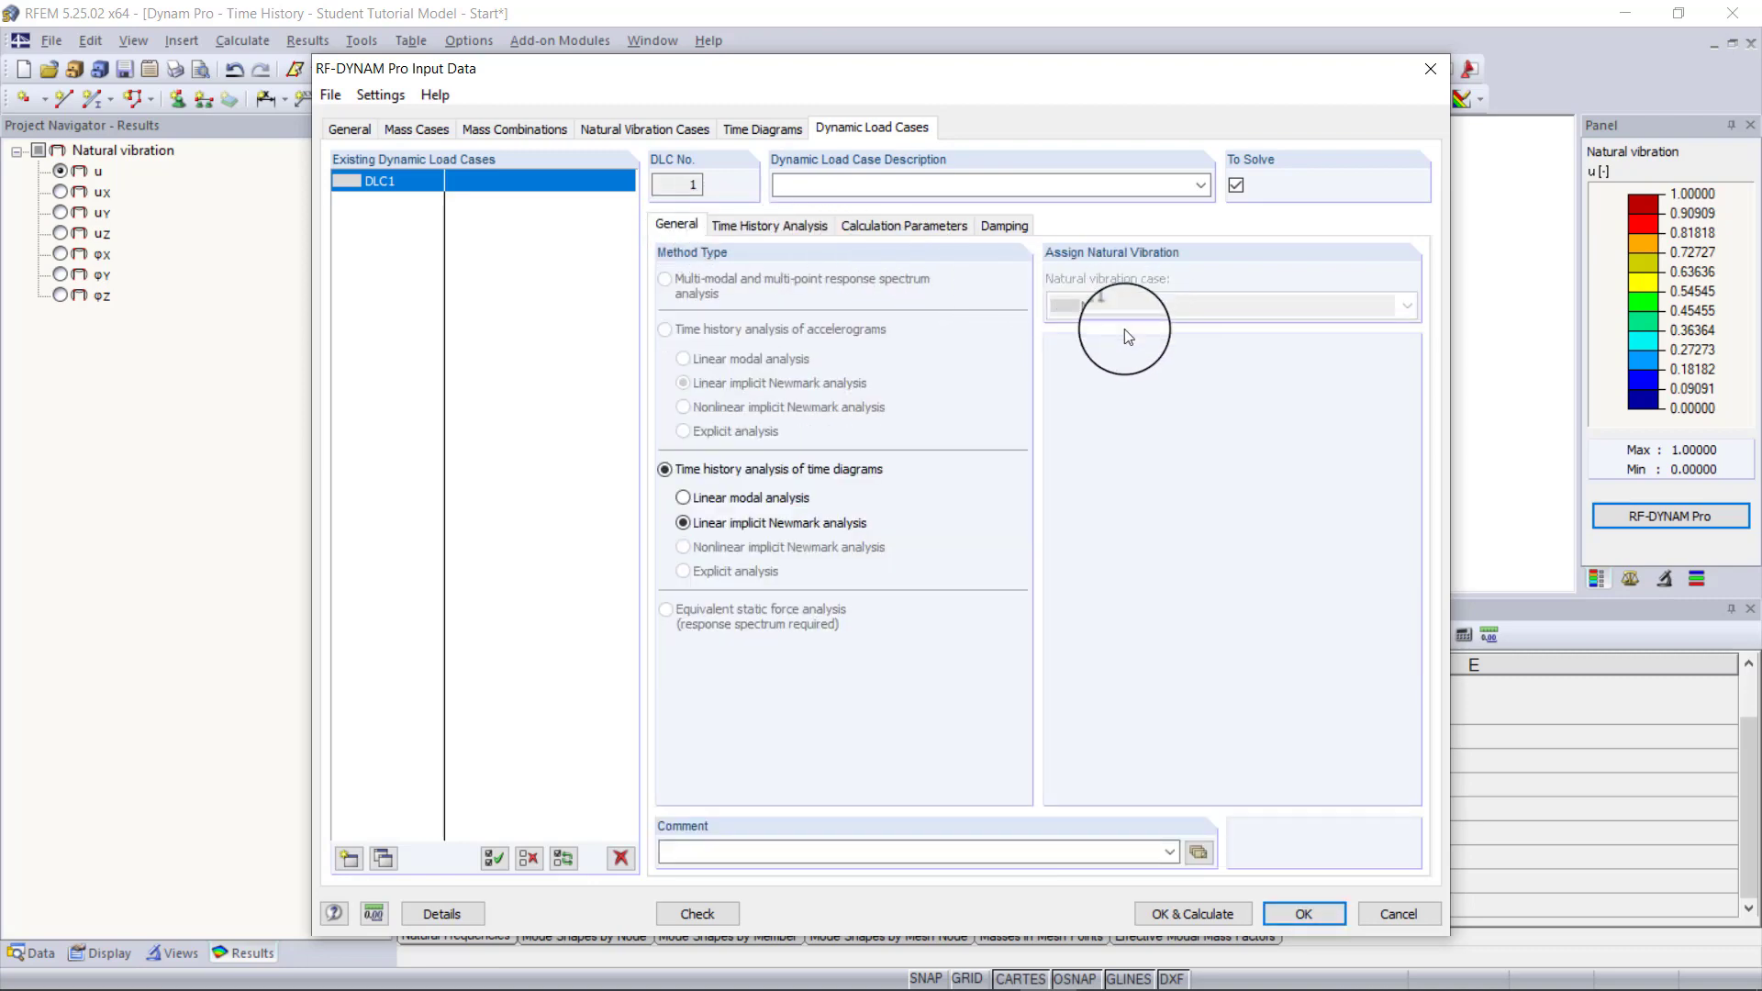
pyautogui.click(773, 498)
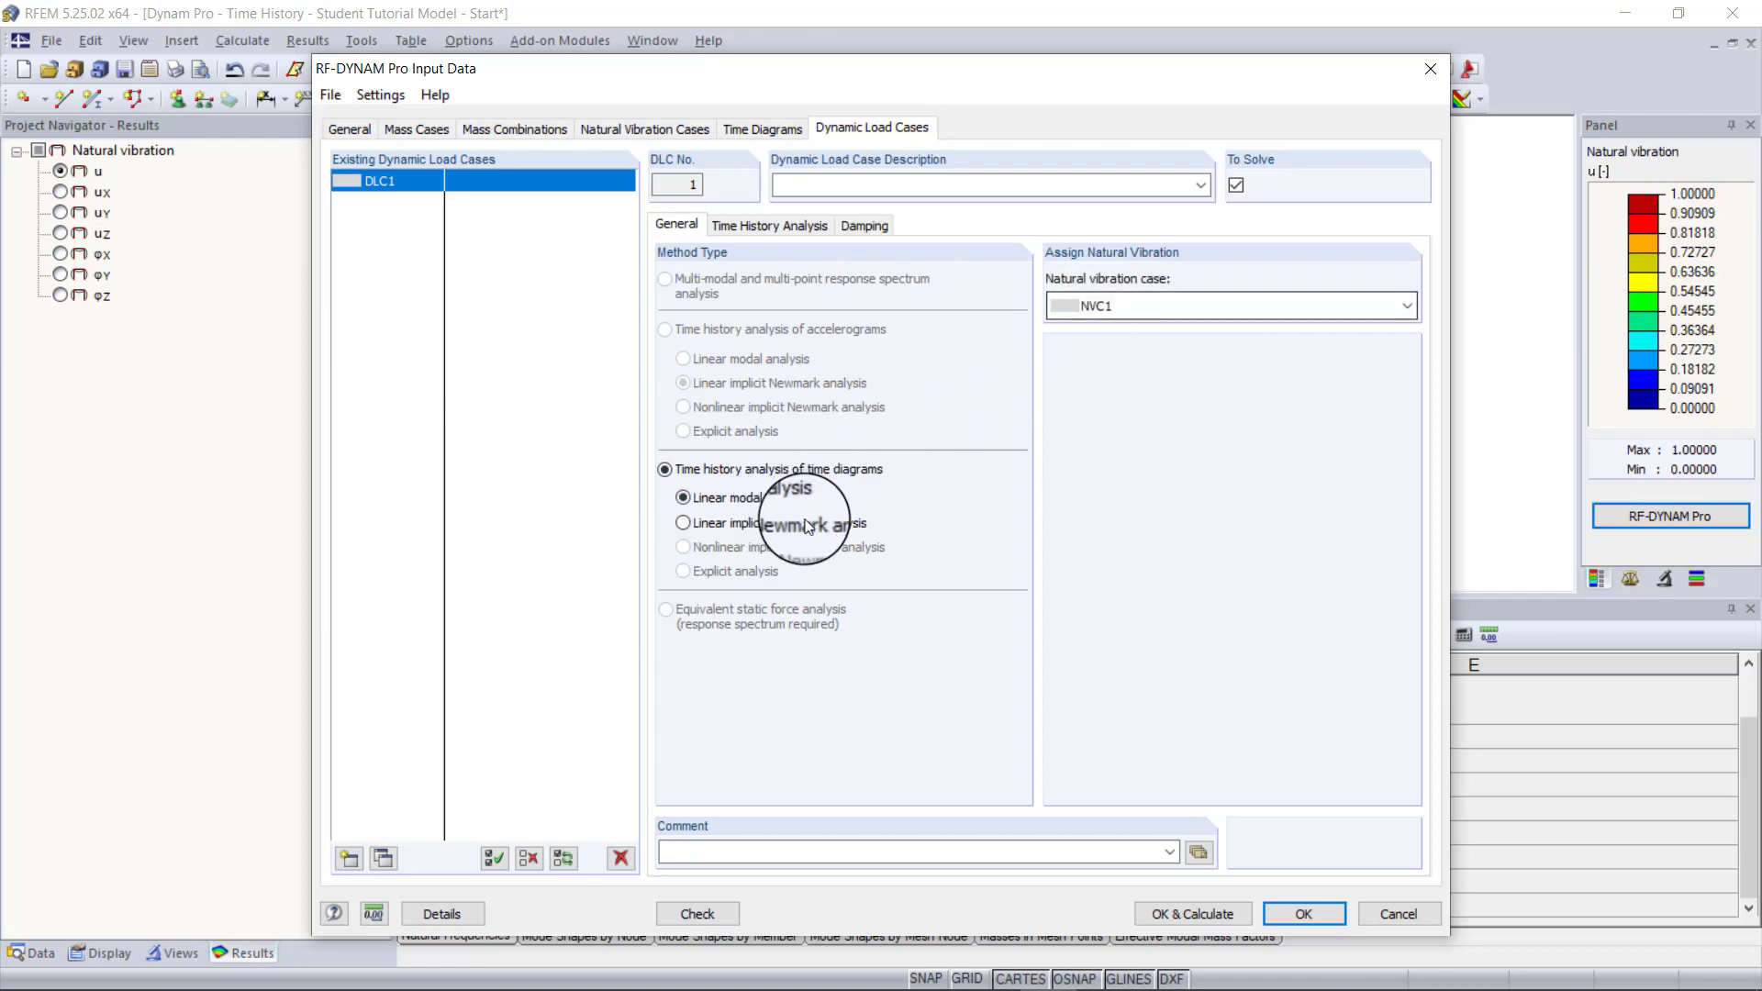
pyautogui.click(811, 523)
# - Take acting masses from mass combination MCO1 and open the Rayleigh damping calculator
pyautogui.click(945, 224)
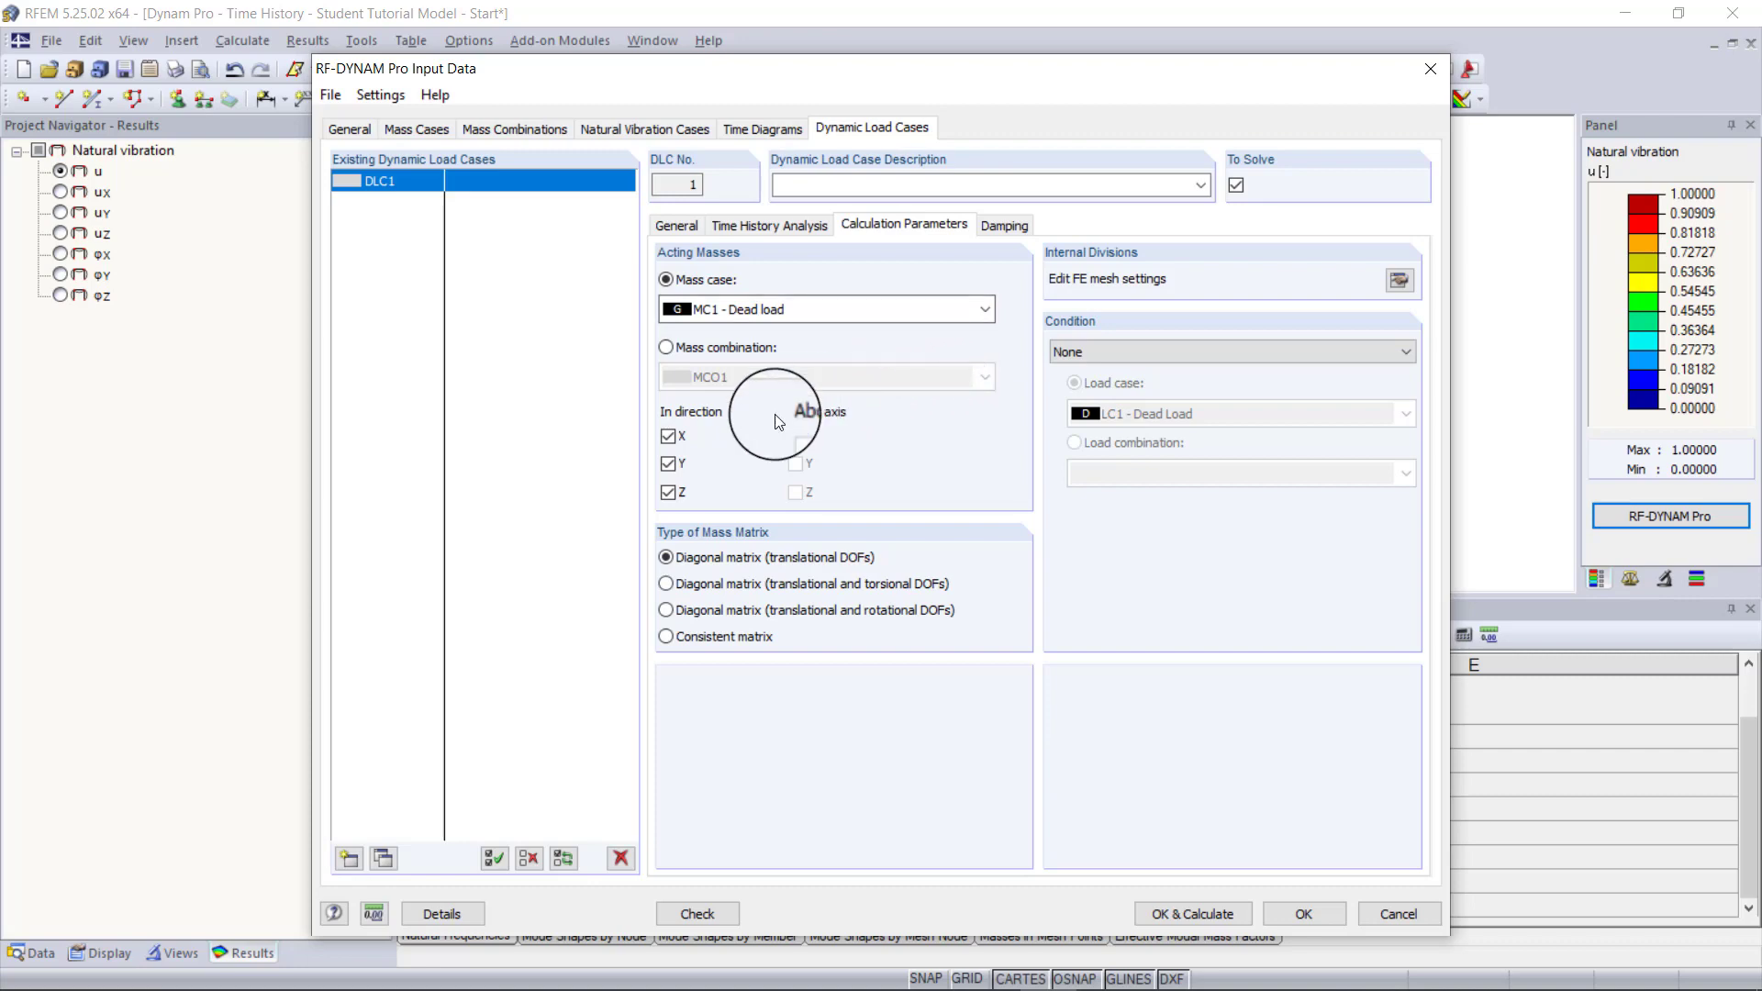
pyautogui.click(725, 348)
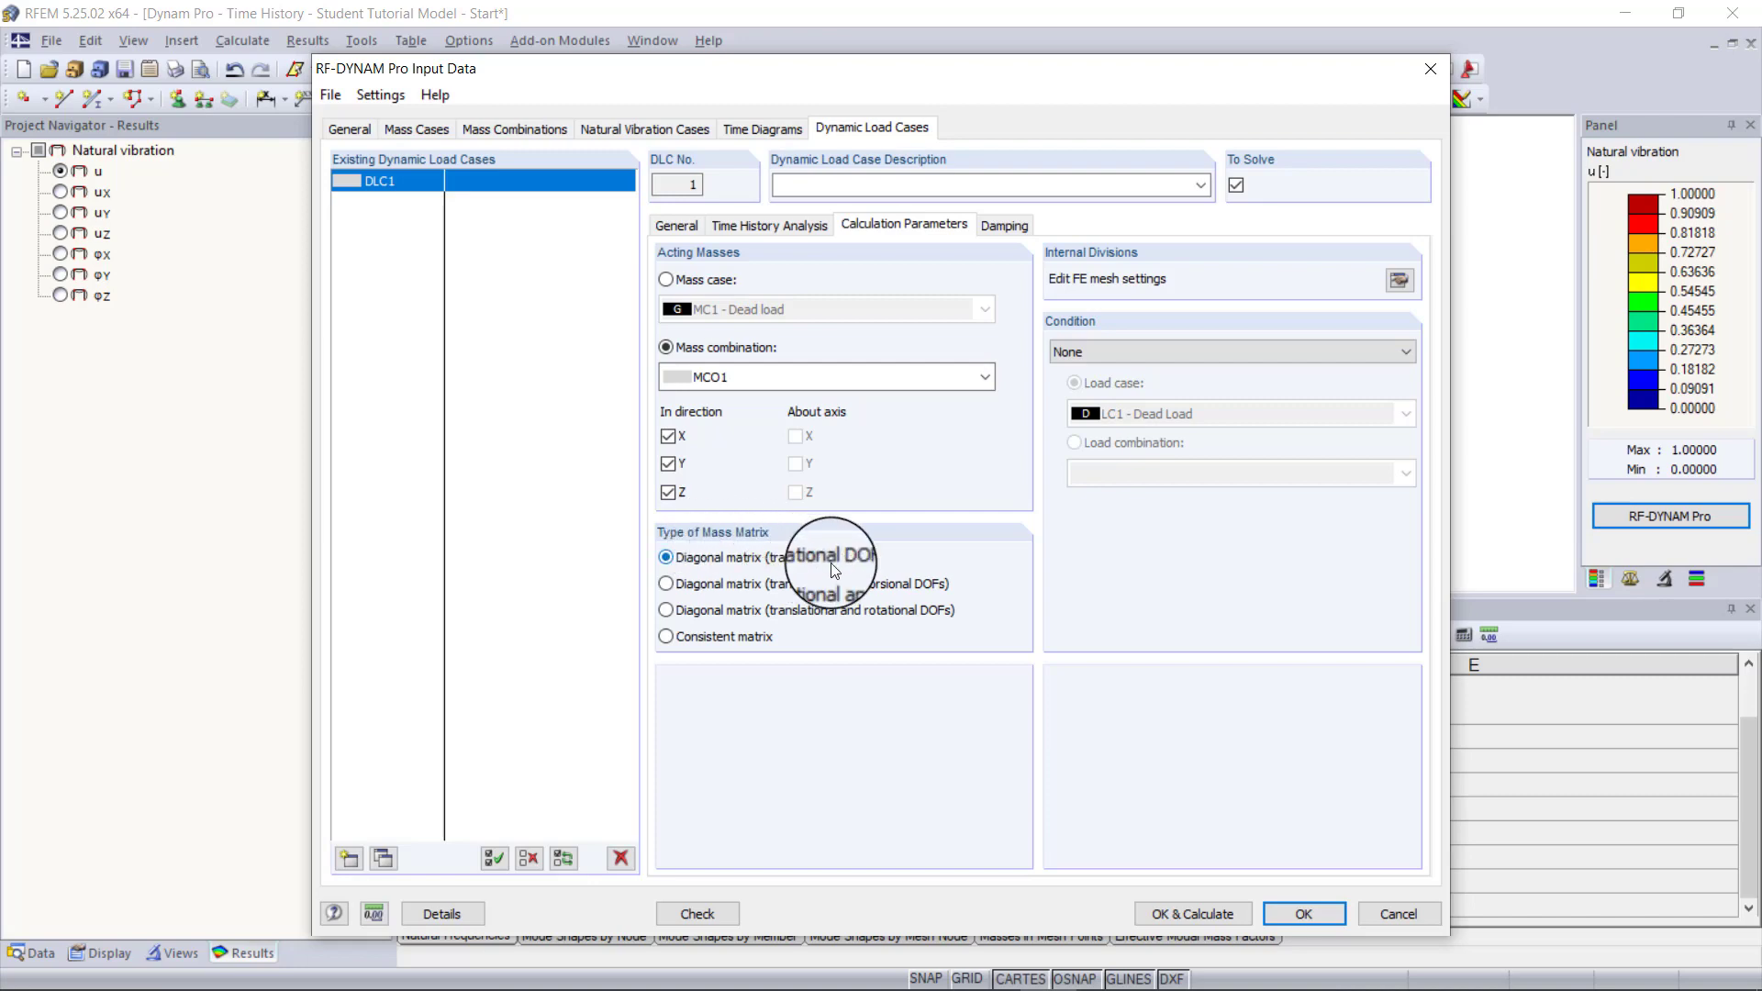
pyautogui.press('Tab')
pyautogui.click(1004, 225)
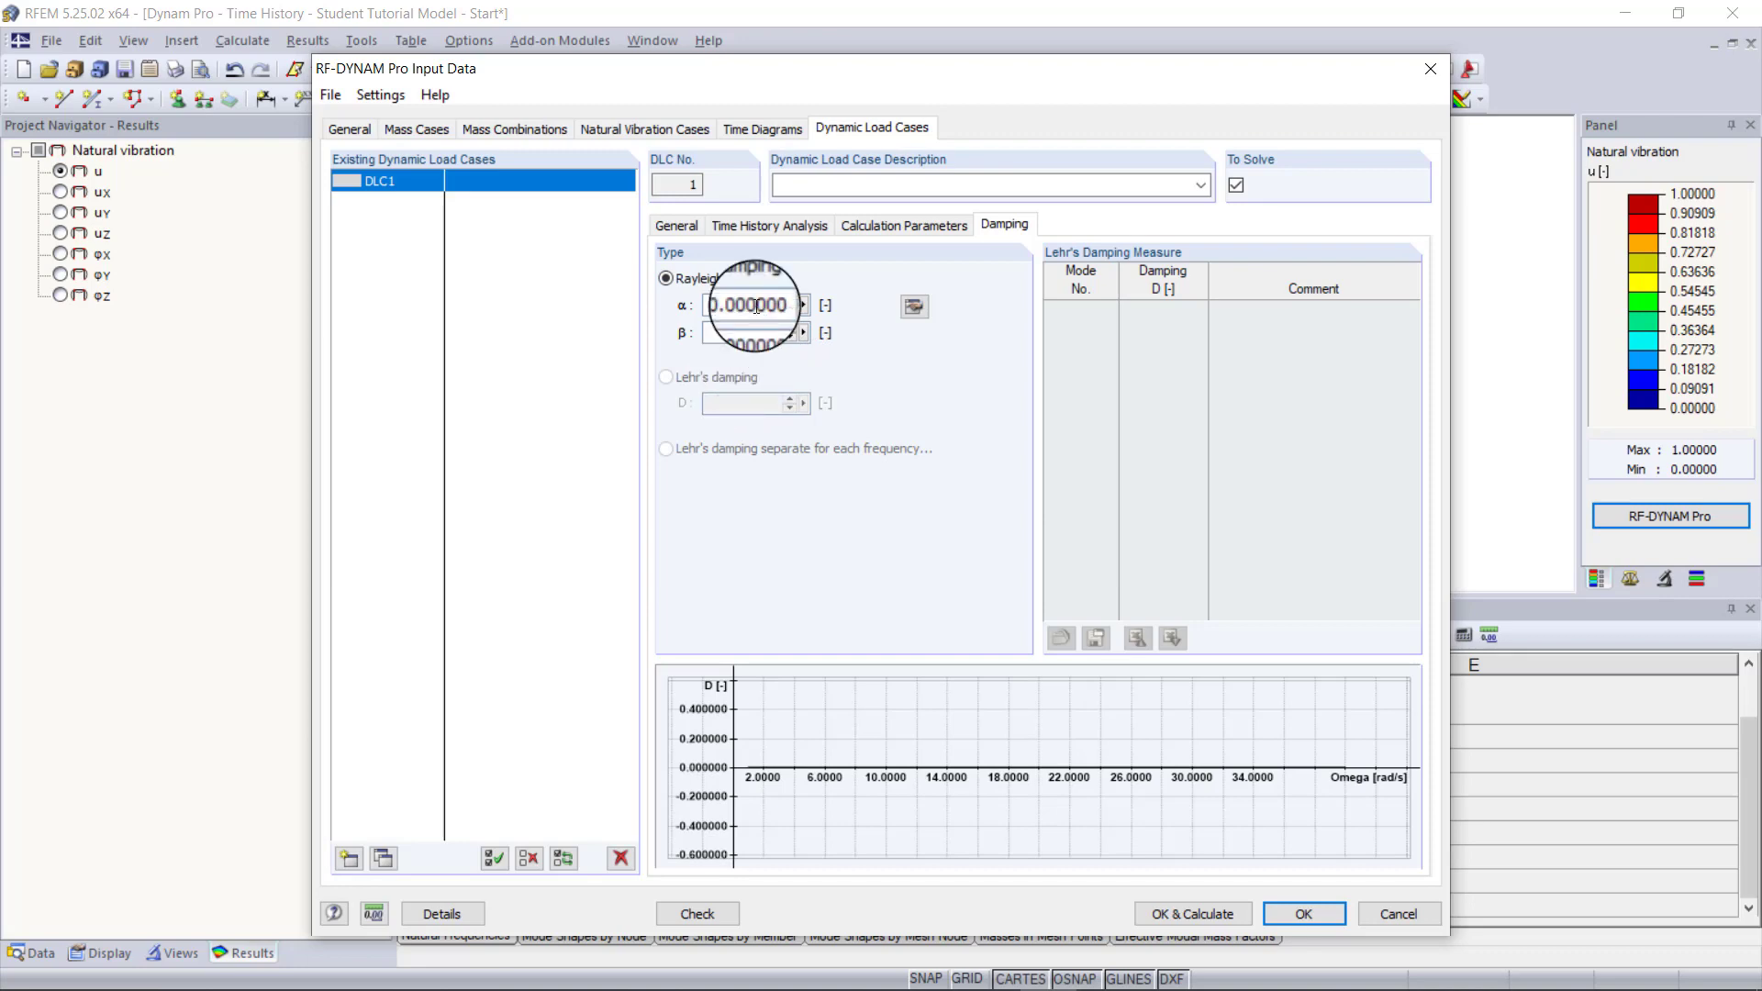
pyautogui.click(910, 306)
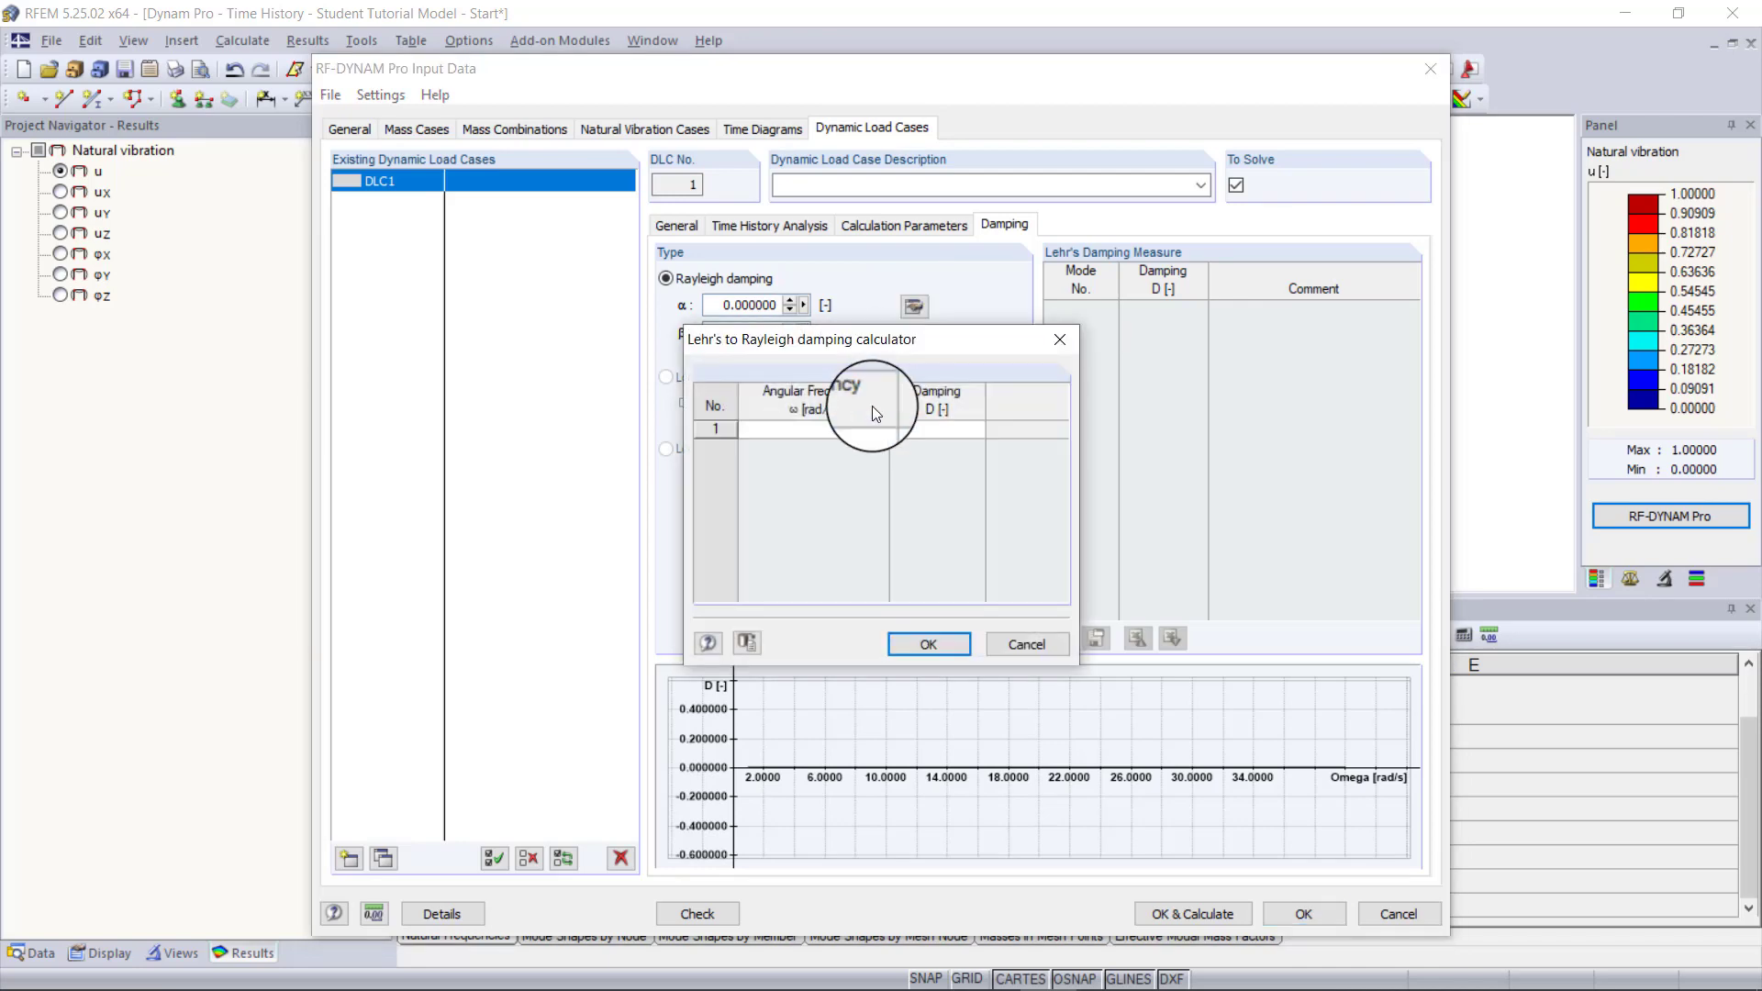
# - Enter the first angular frequency of 33.67 rad/s with a damping ratio of 0.02
pyautogui.click(811, 428)
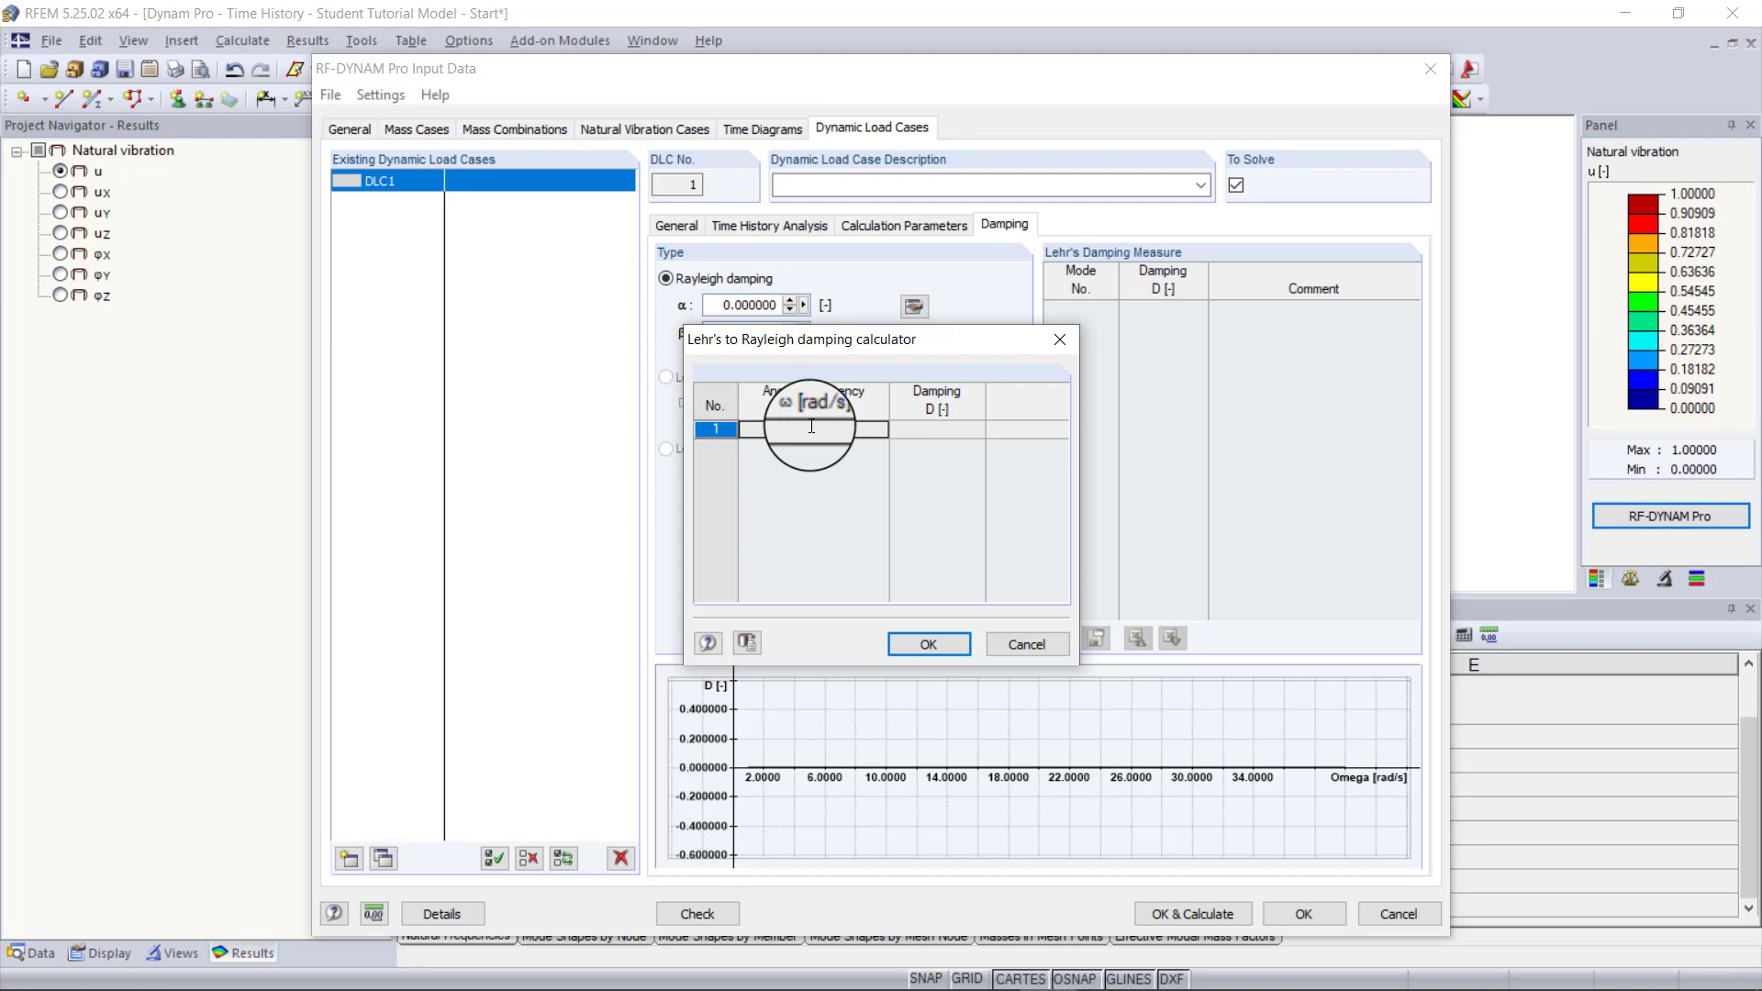
pyautogui.write('33.67')
pyautogui.click(953, 428)
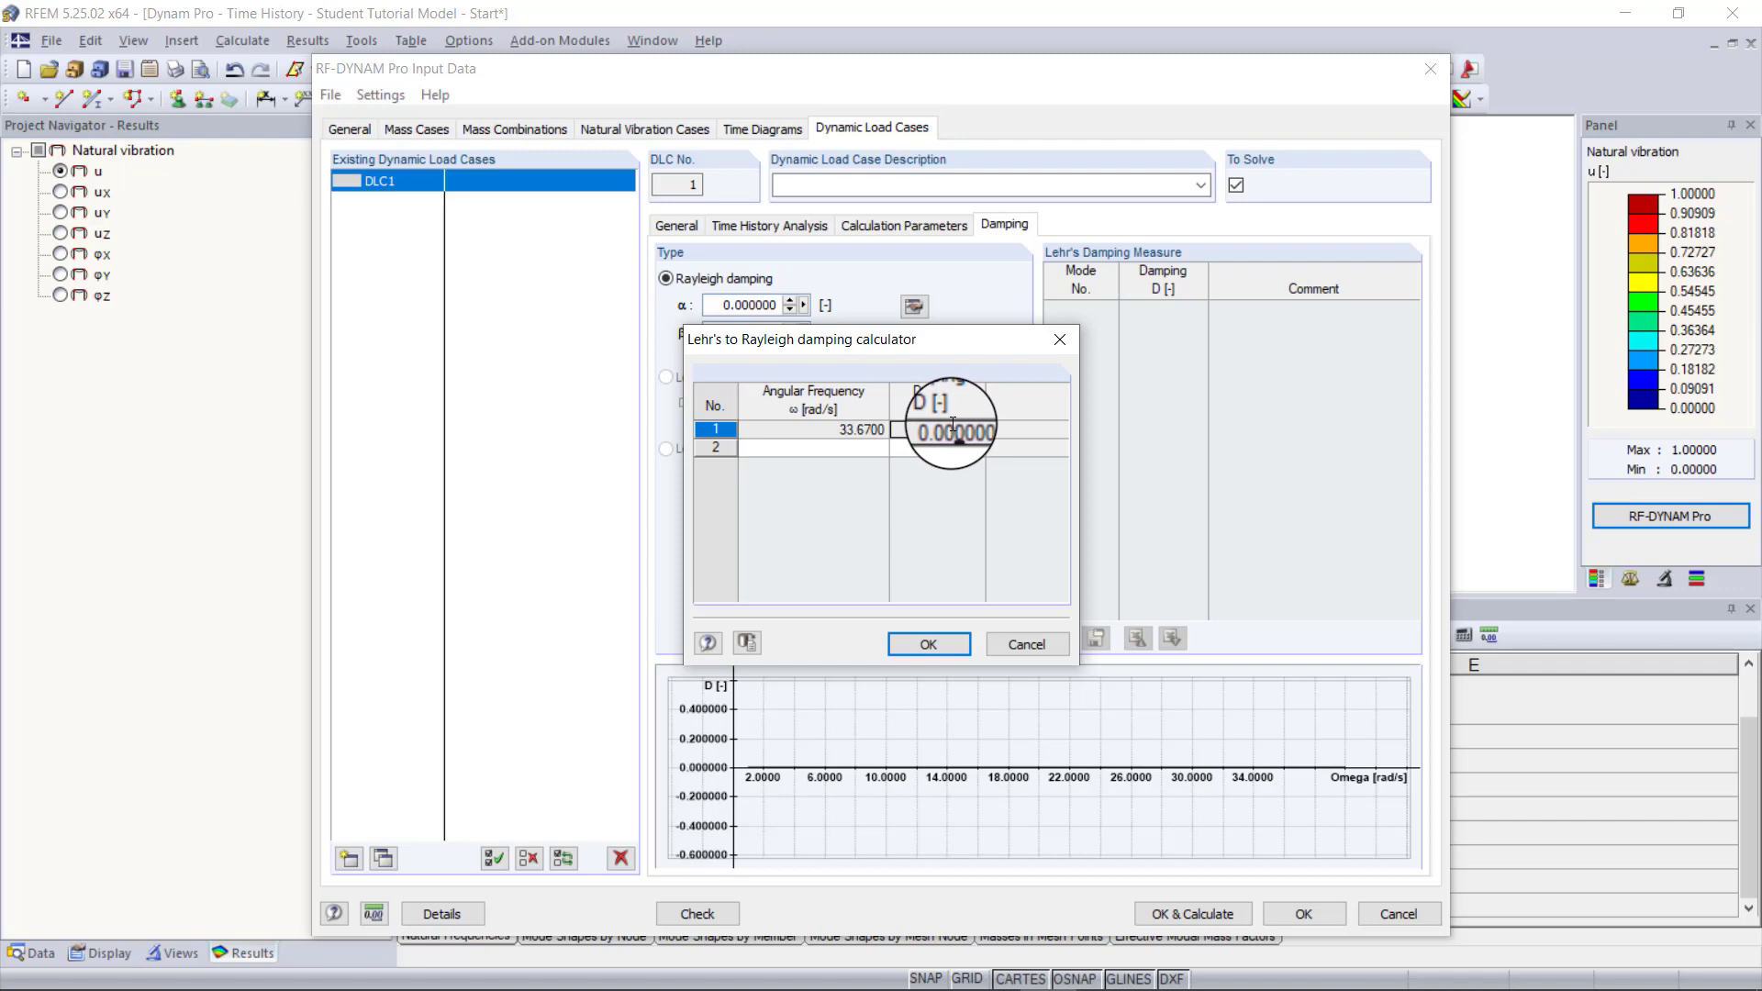
pyautogui.press('Right')
pyautogui.press('Right')
pyautogui.press('BackSpace')
pyautogui.press('BackSpace')
pyautogui.press('BackSpace')
pyautogui.press('BackSpace')
pyautogui.press('BackSpace')
pyautogui.press('BackSpace')
pyautogui.press('BackSpace')
pyautogui.press('BackSpace')
pyautogui.write('0.00')
pyautogui.write('2')
pyautogui.press('Return')
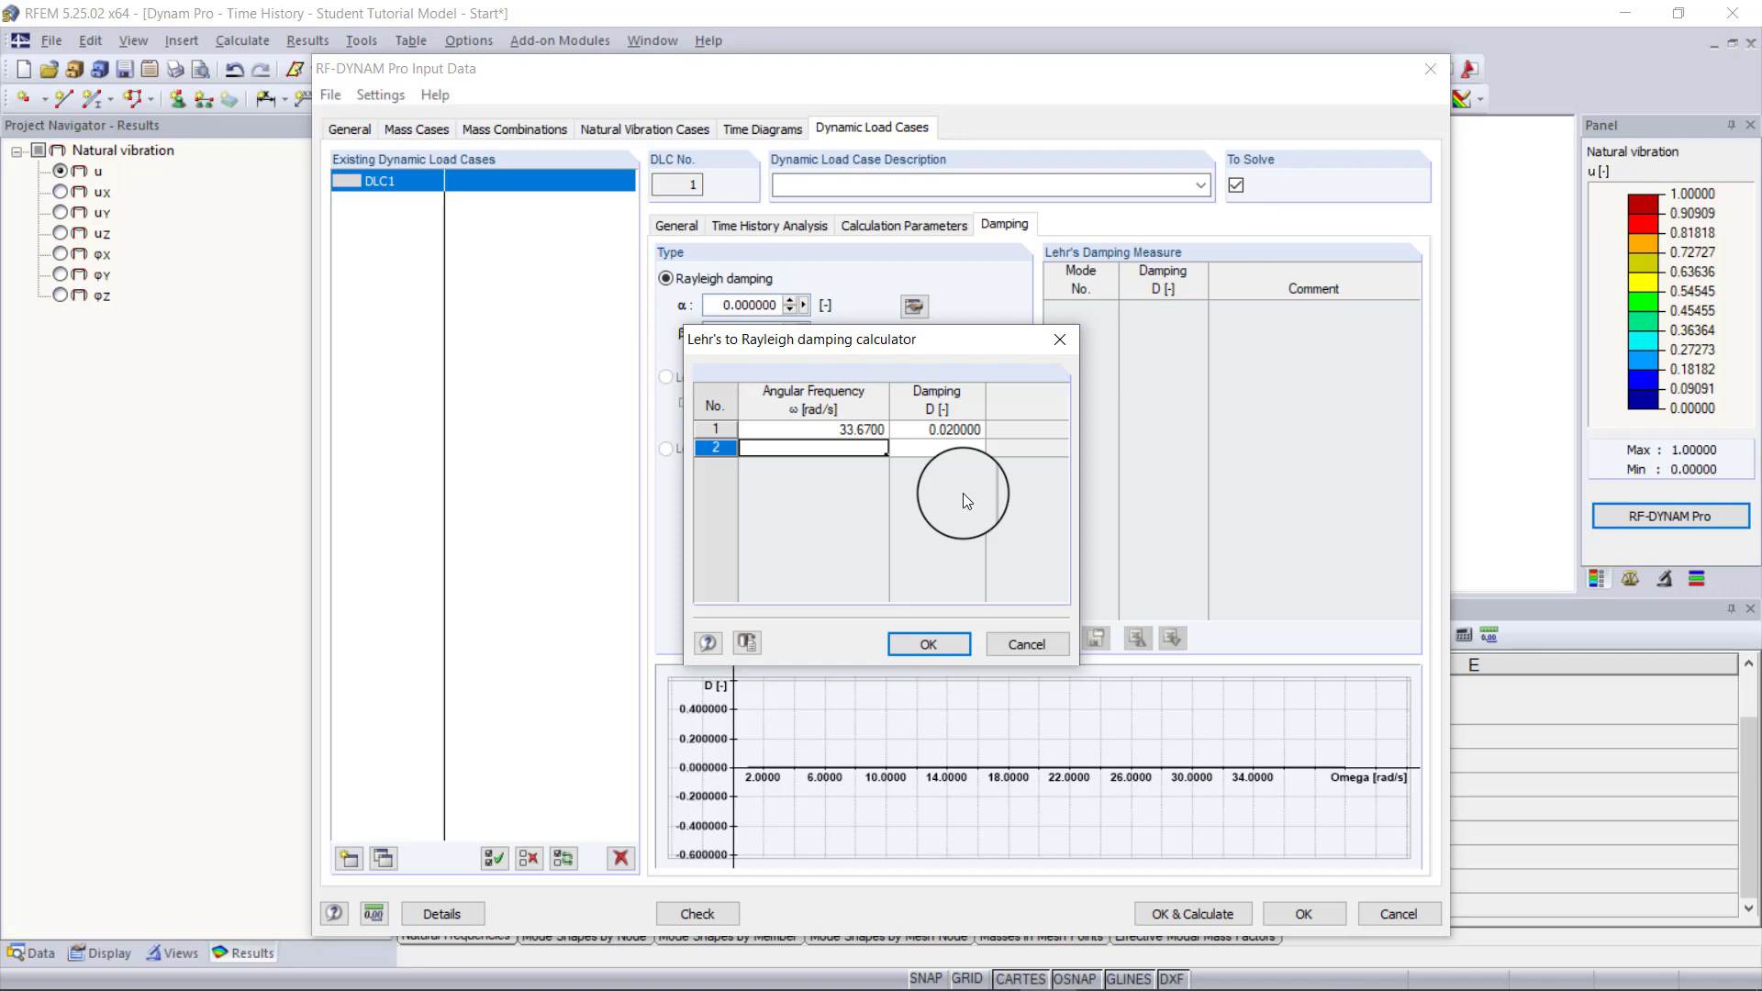
# - Add 37.02 rad/s with damping 0.02 and accept α = 0.705313, β = 0.000566
pyautogui.write('37.02')
pyautogui.click(965, 448)
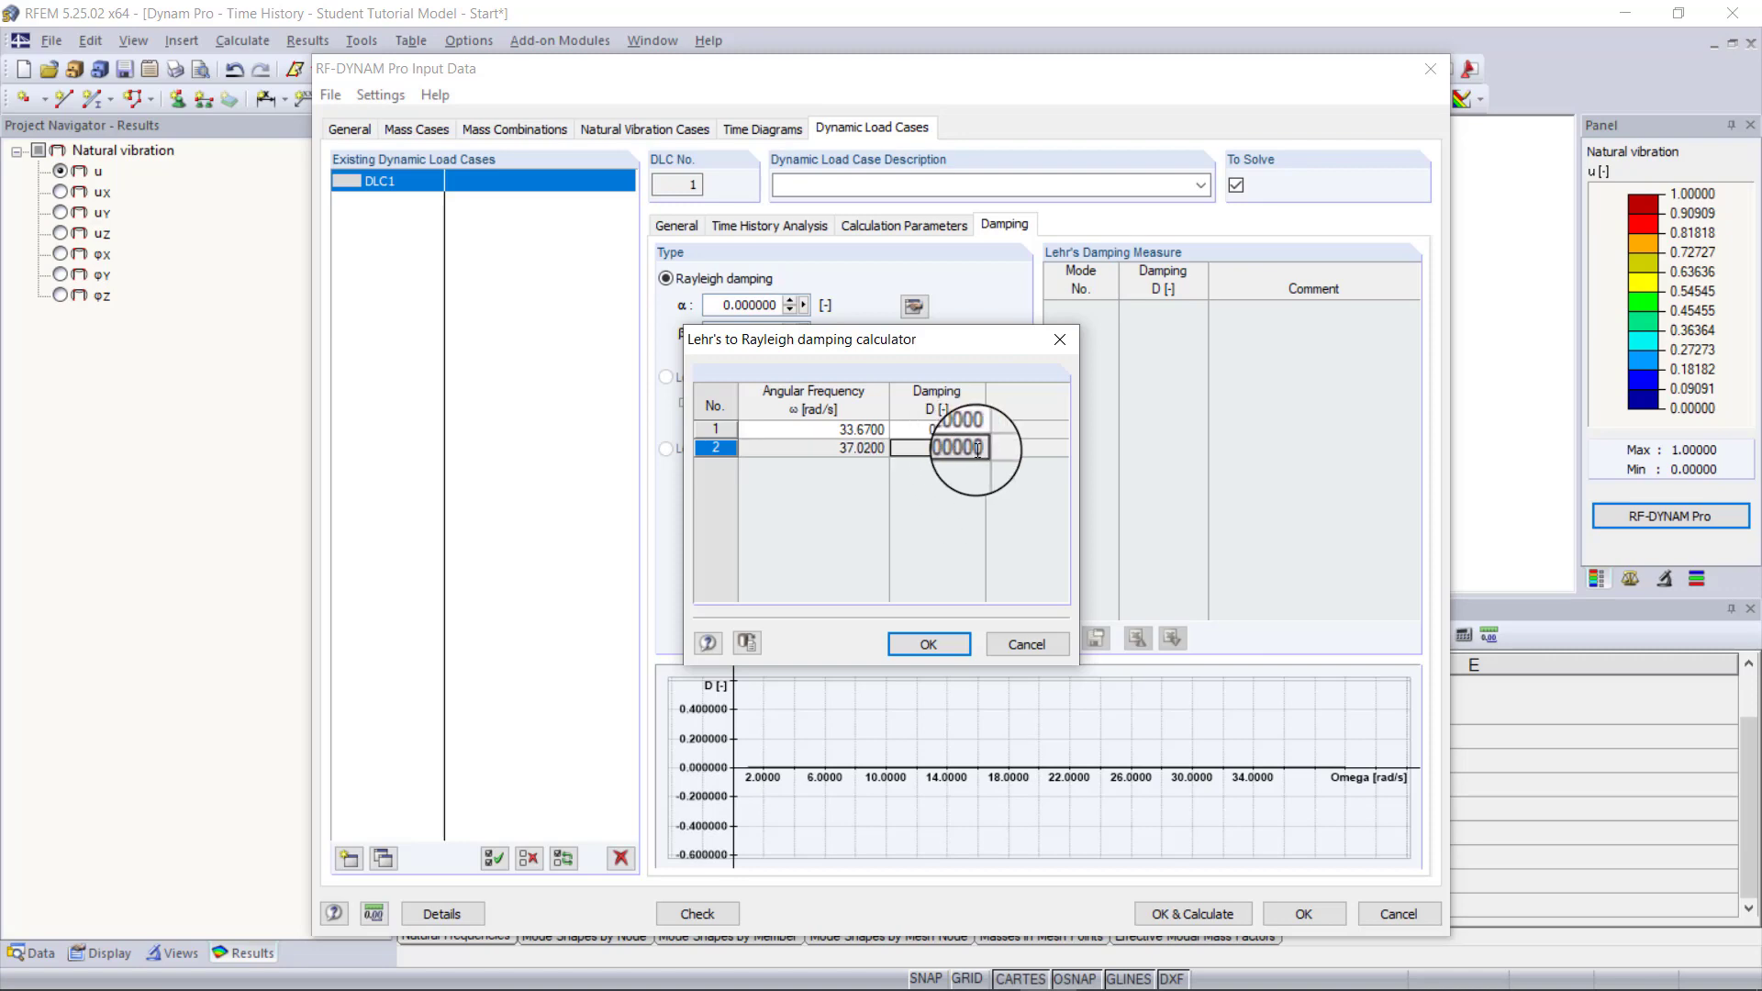
pyautogui.write('2')
pyautogui.press('Return')
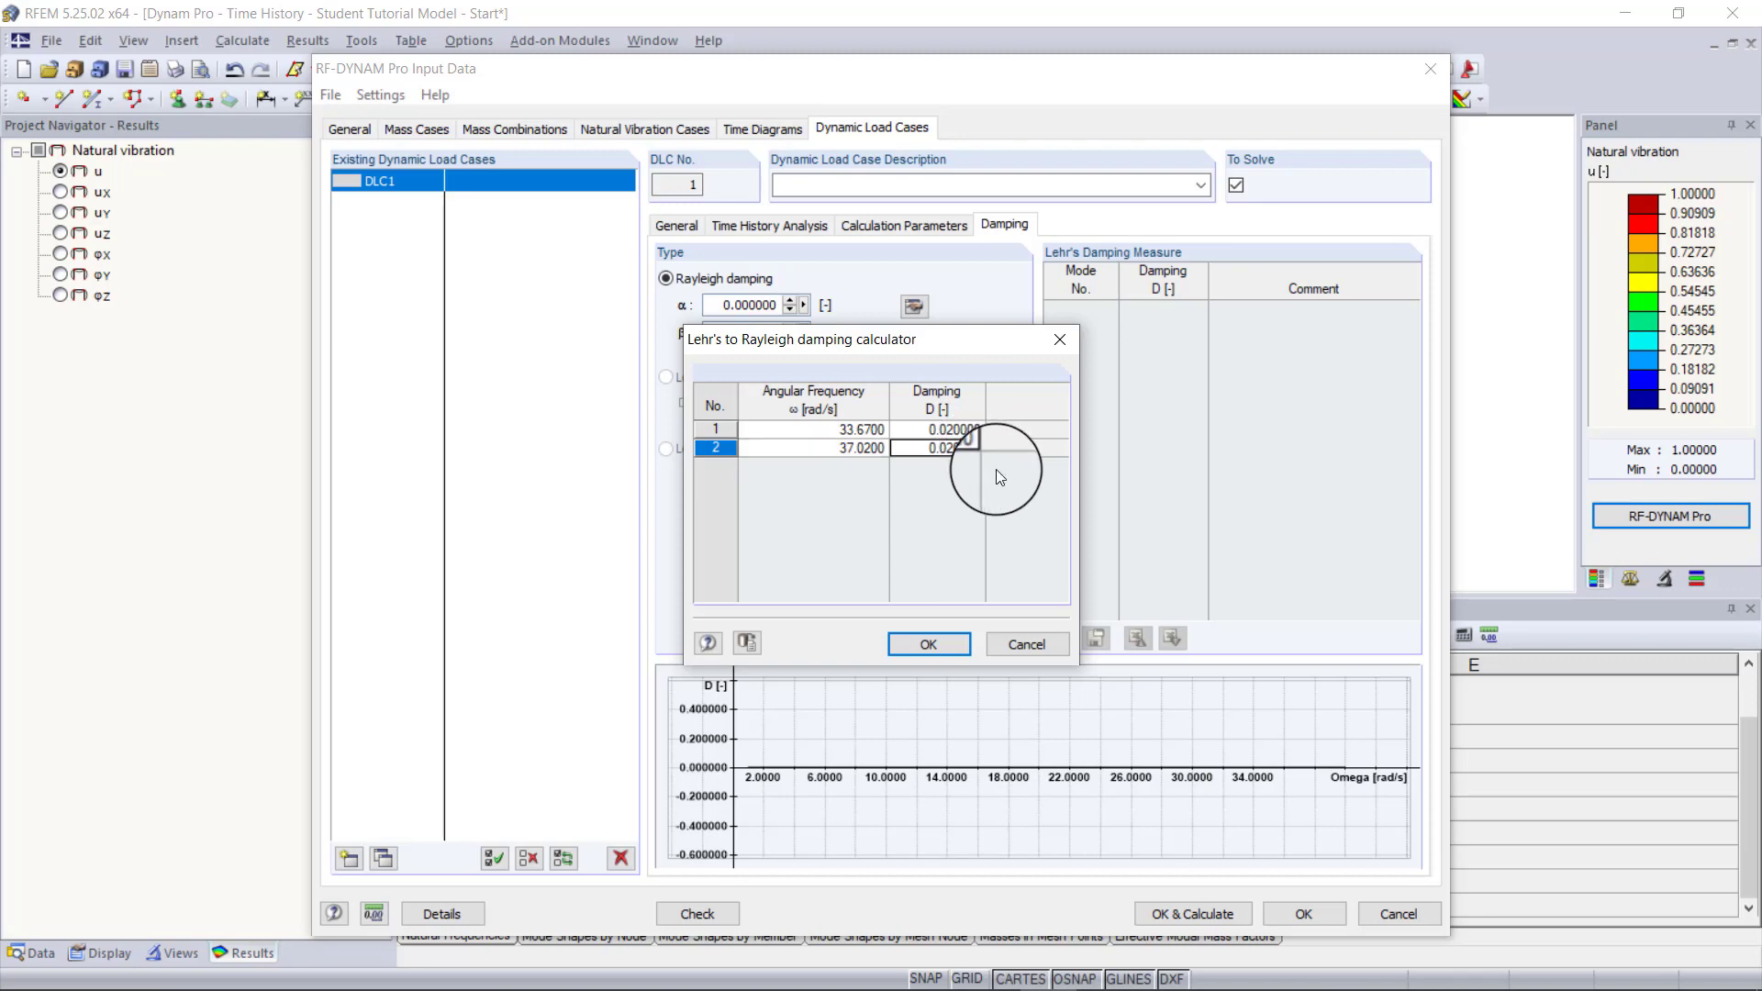
pyautogui.click(939, 642)
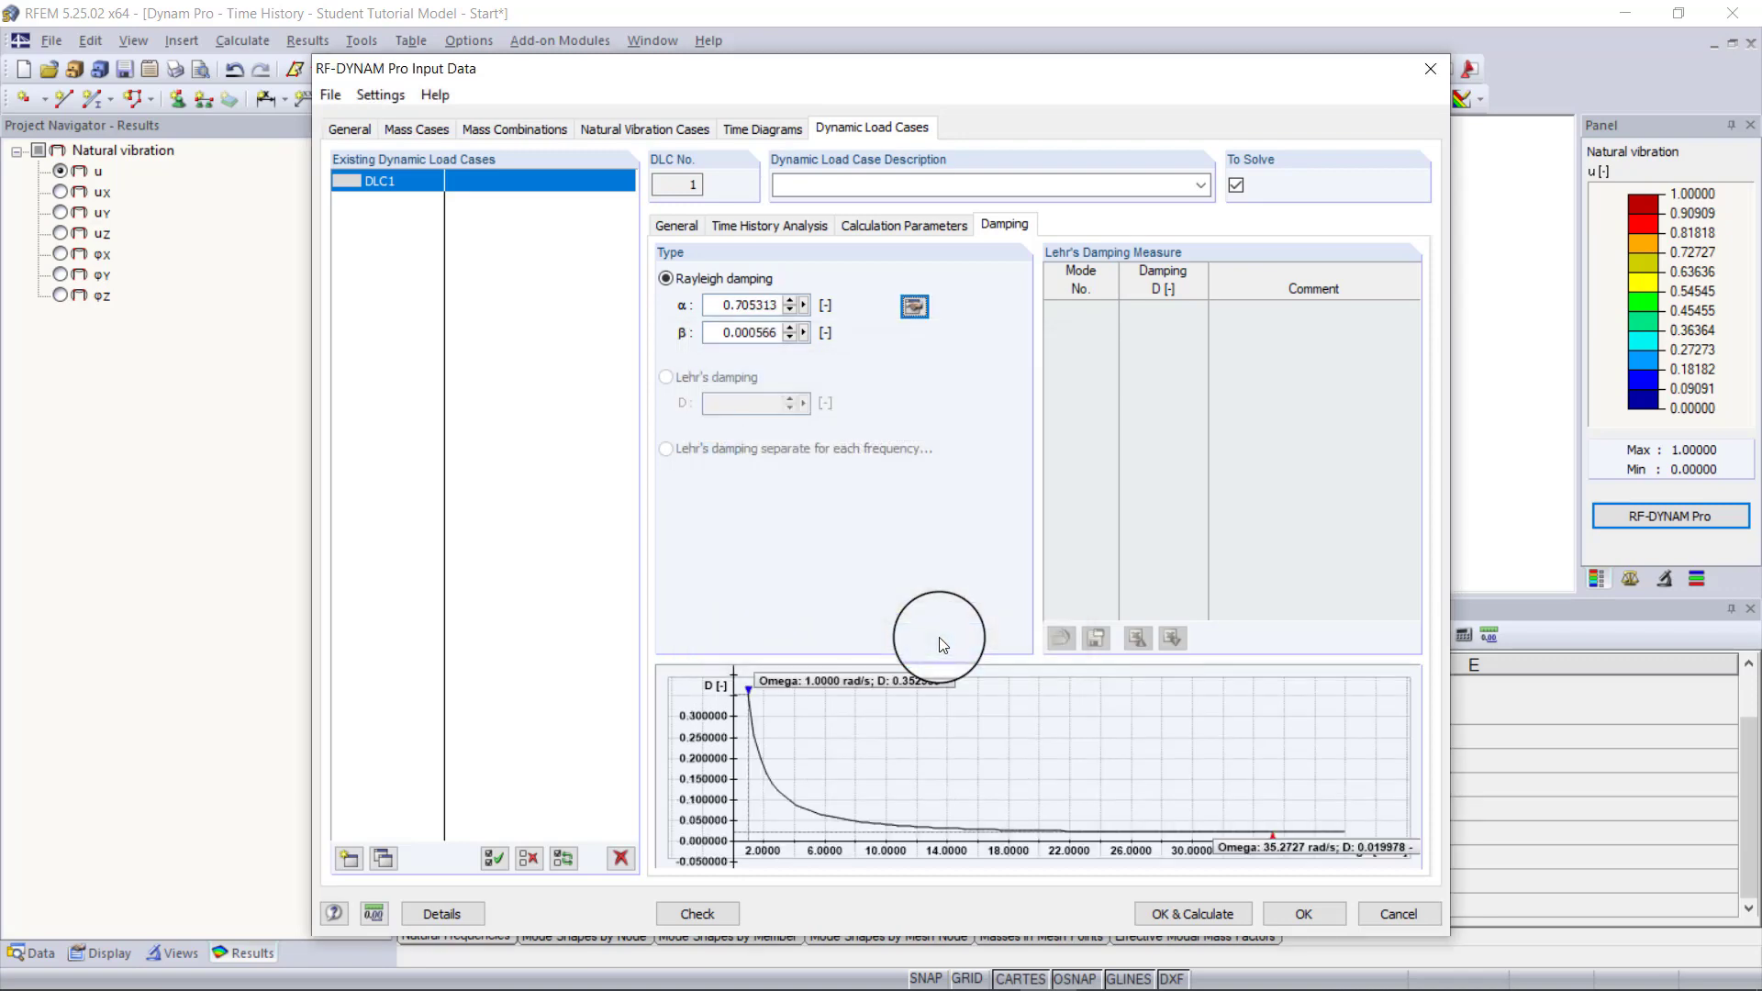